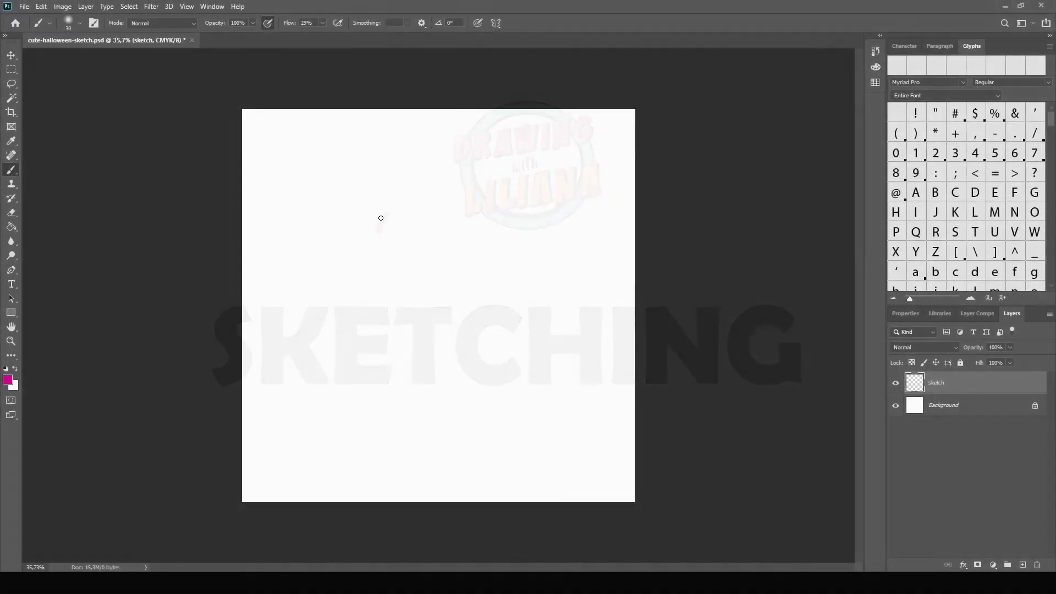
- Sketch in pink the head circle, guideline, ears, brim, curled hat cone, eyes and smile, then scale it
mouse_move(380, 218)
left_mouse_down()
mouse_move(370, 275)
mouse_move(420, 247)
mouse_move(384, 245)
mouse_move(389, 295)
mouse_move(467, 304)
left_mouse_up()
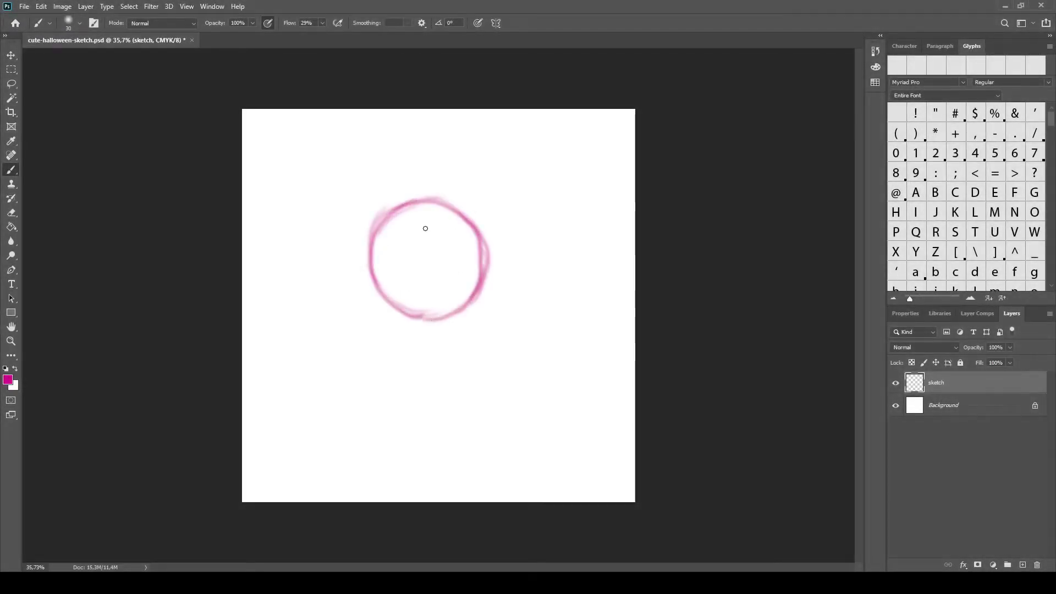
left_click_drag(394, 220, 391, 285)
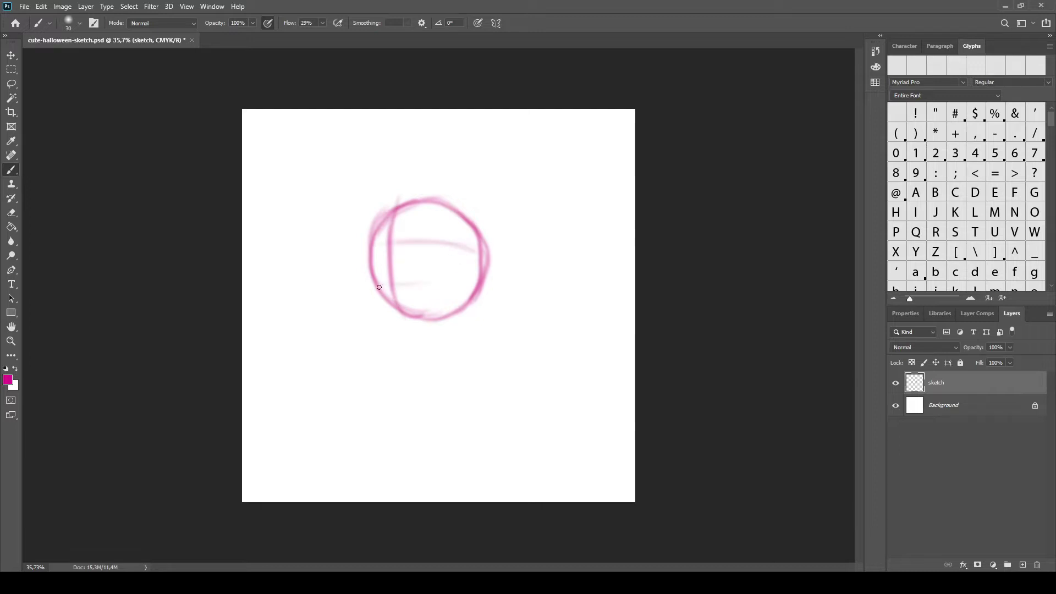
mouse_move(366, 236)
left_mouse_down()
mouse_move(473, 215)
mouse_move(351, 208)
mouse_move(484, 220)
mouse_move(352, 232)
left_mouse_up()
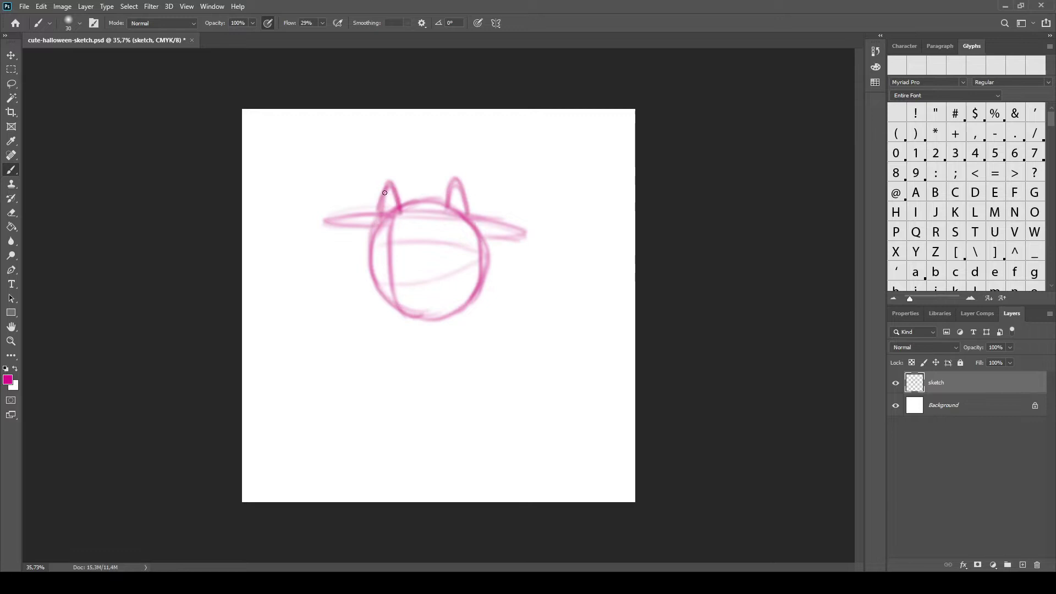
left_click_drag(413, 149, 502, 140)
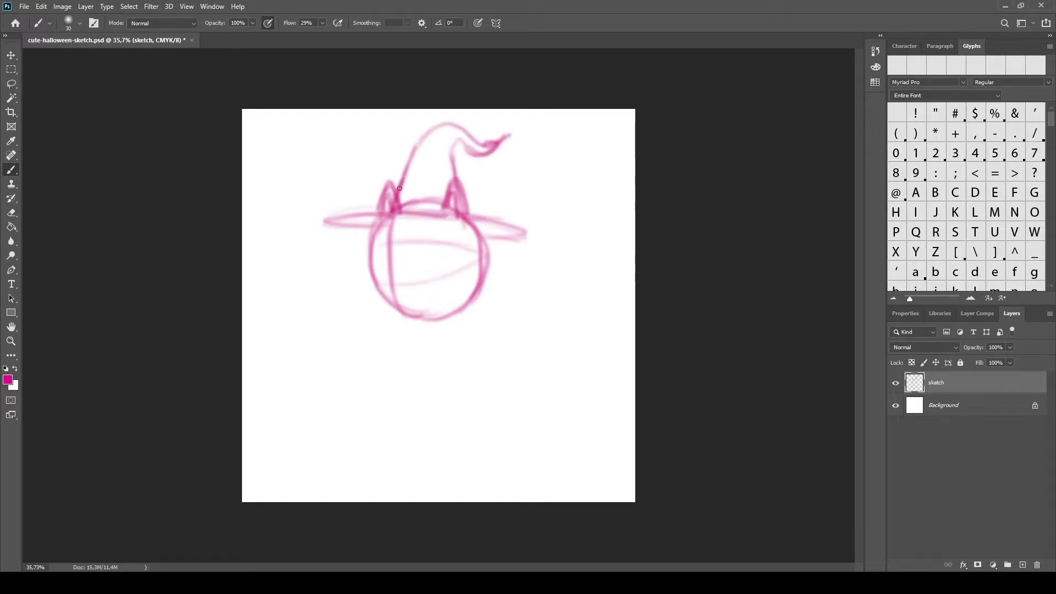
left_click_drag(382, 229, 393, 224)
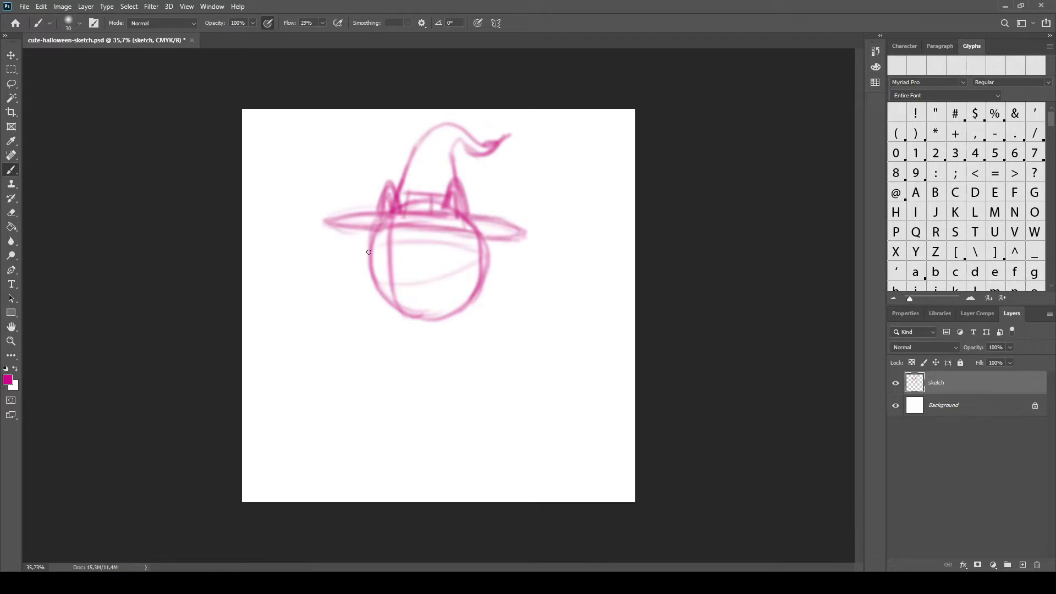
left_click_drag(393, 265, 391, 276)
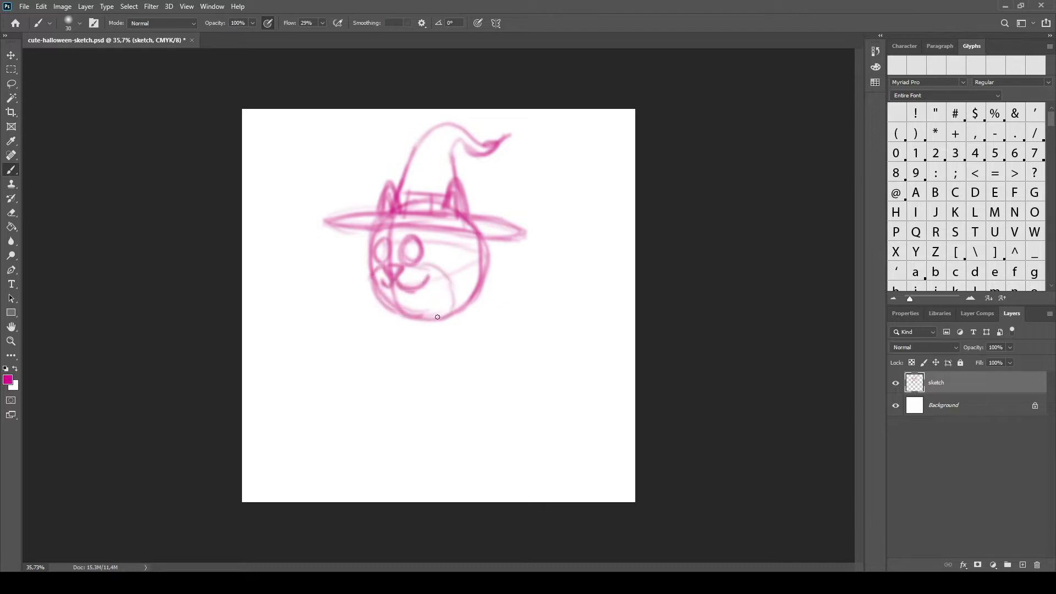
key("ctrl+t")
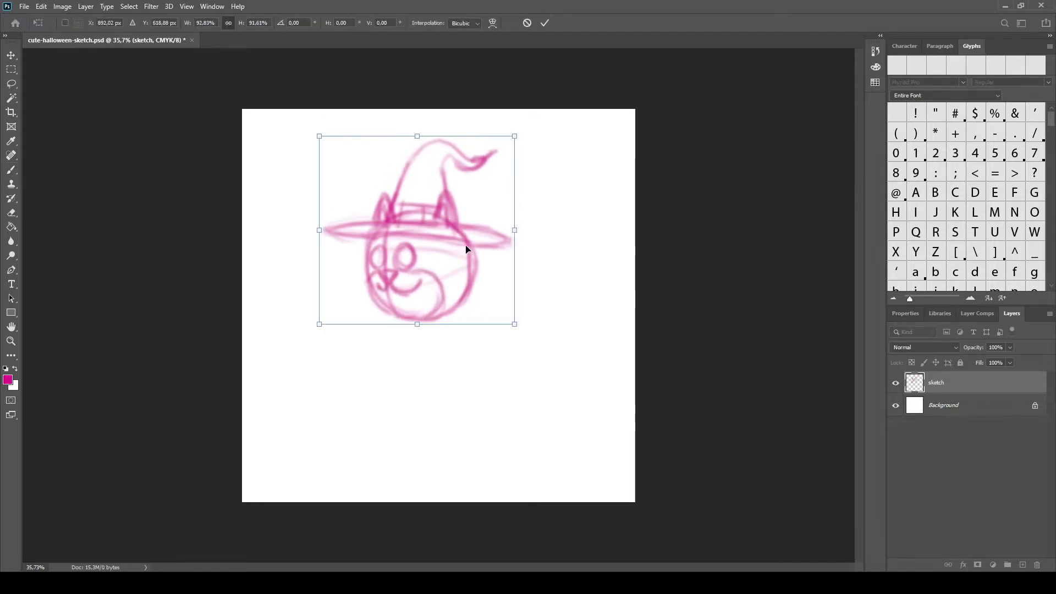
- Commit the repositioned head sketch and rename its layer 'head'
left_click_drag(466, 242, 484, 242)
key("Return")
type("head")
key("Return")
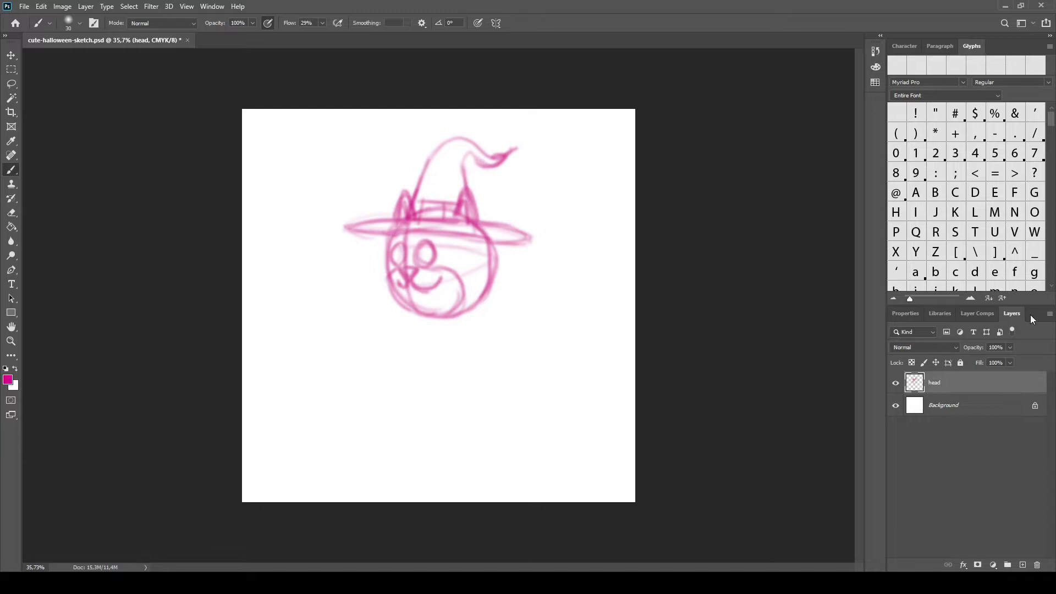
- Add a body layer, nudge the head sketch up, and make the body layer active for brushing
key("Return")
key("v")
mouse_move(469, 309)
left_mouse_down()
mouse_move(465, 292)
mouse_move(451, 392)
mouse_move(462, 311)
mouse_move(430, 426)
mouse_move(492, 413)
left_mouse_up()
left_click(935, 383)
key("b")
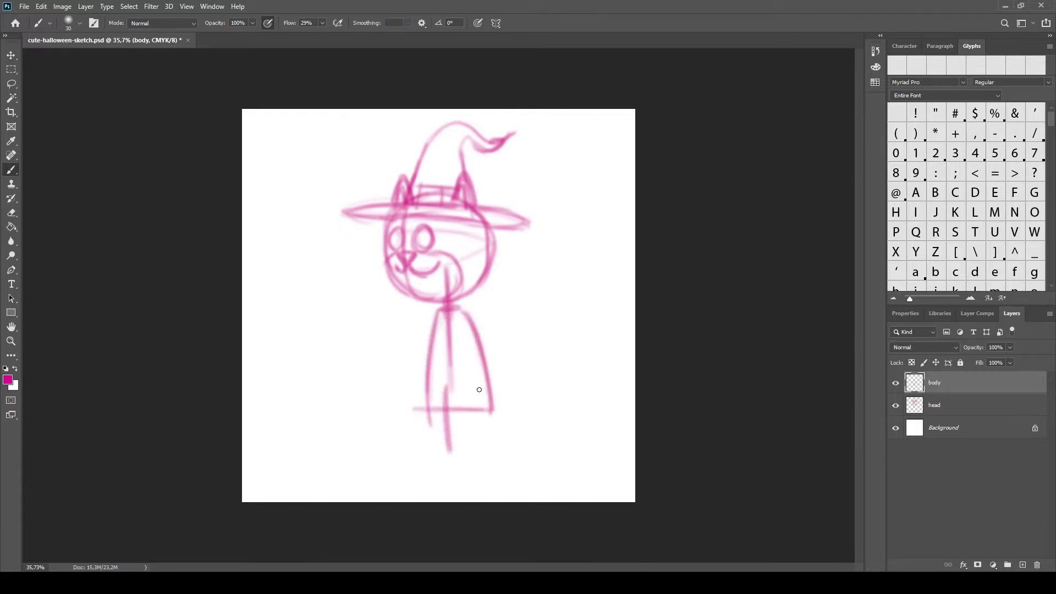
- Sketch the legs, foot line and curly tail below the body
left_click_drag(414, 449, 451, 452)
left_click_drag(452, 393, 456, 455)
mouse_move(472, 396)
left_mouse_down()
mouse_move(484, 456)
mouse_move(527, 335)
left_mouse_up()
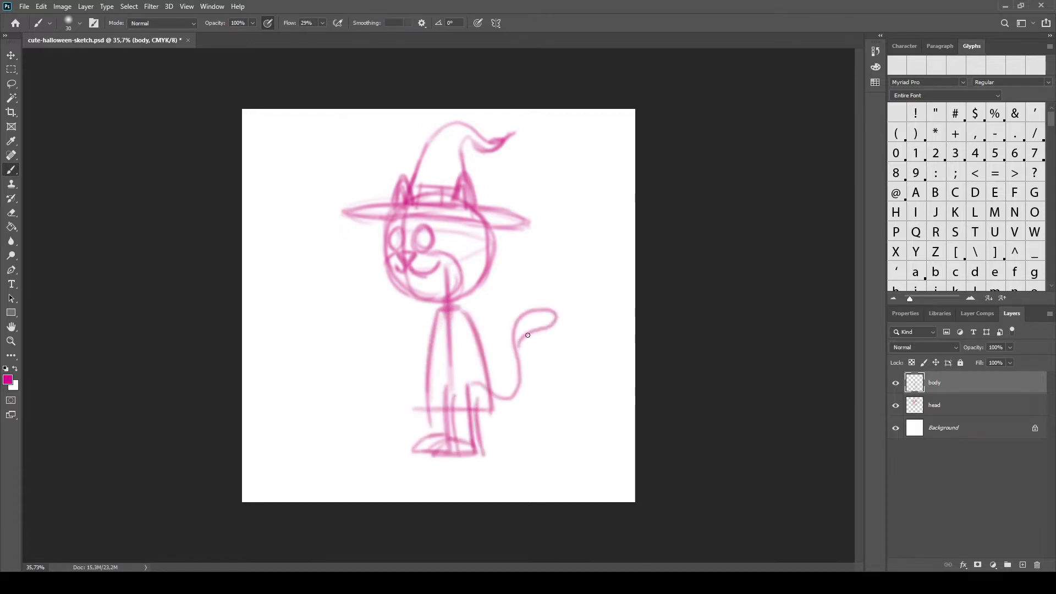
- Rework the head outline, ears, hat cone, hat band and extended brim
left_click_drag(405, 290, 492, 220)
mouse_move(406, 228)
left_mouse_down()
mouse_move(397, 179)
mouse_move(484, 234)
left_mouse_up()
mouse_move(412, 182)
left_mouse_down()
mouse_move(508, 132)
mouse_move(462, 198)
left_mouse_up()
left_click_drag(467, 179, 415, 183)
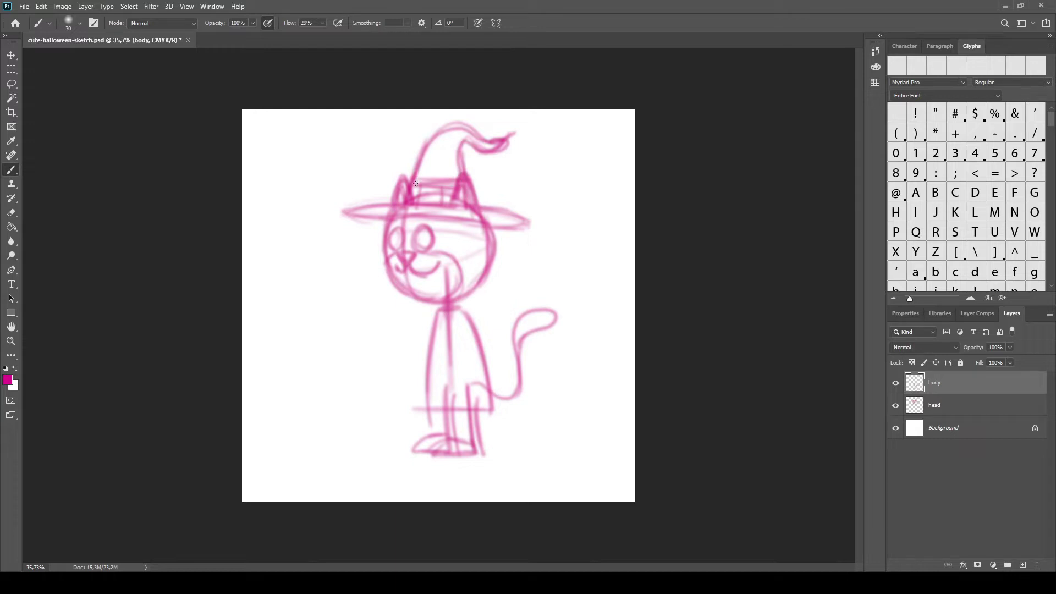
left_click_drag(384, 218, 350, 212)
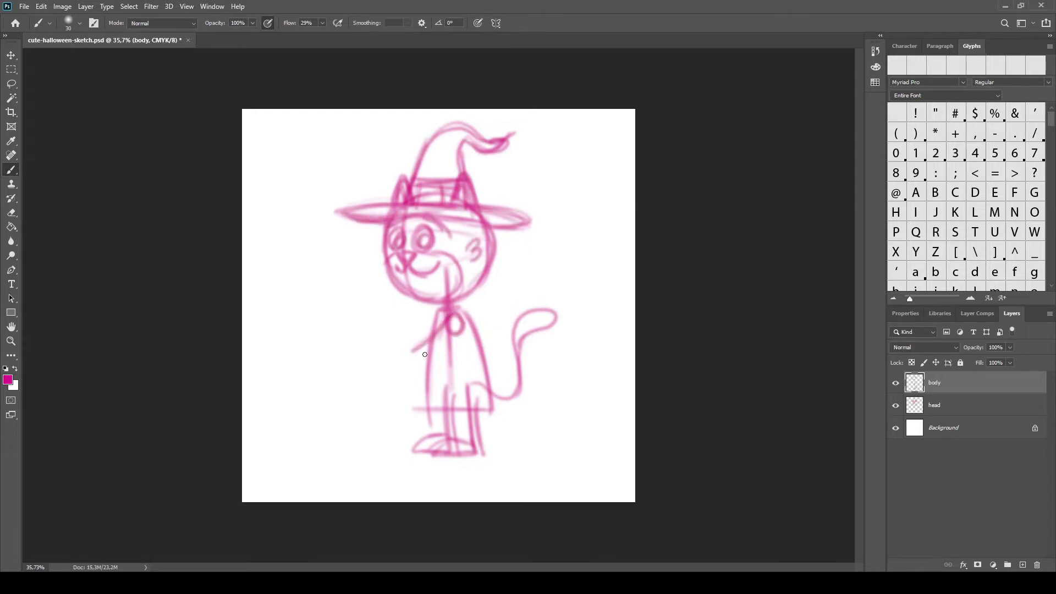
- Sketch the arm, hand, wand stick and a ground line, then select the head layer
left_click_drag(450, 320, 383, 354)
left_click_drag(391, 373, 451, 339)
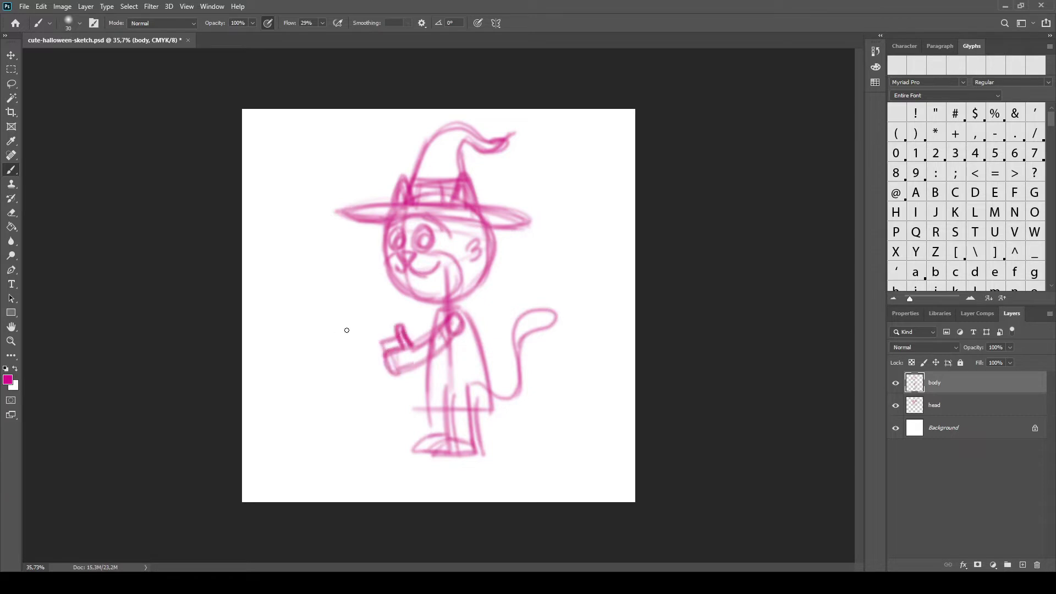
left_click_drag(394, 371, 405, 369)
left_click_drag(376, 297, 419, 395)
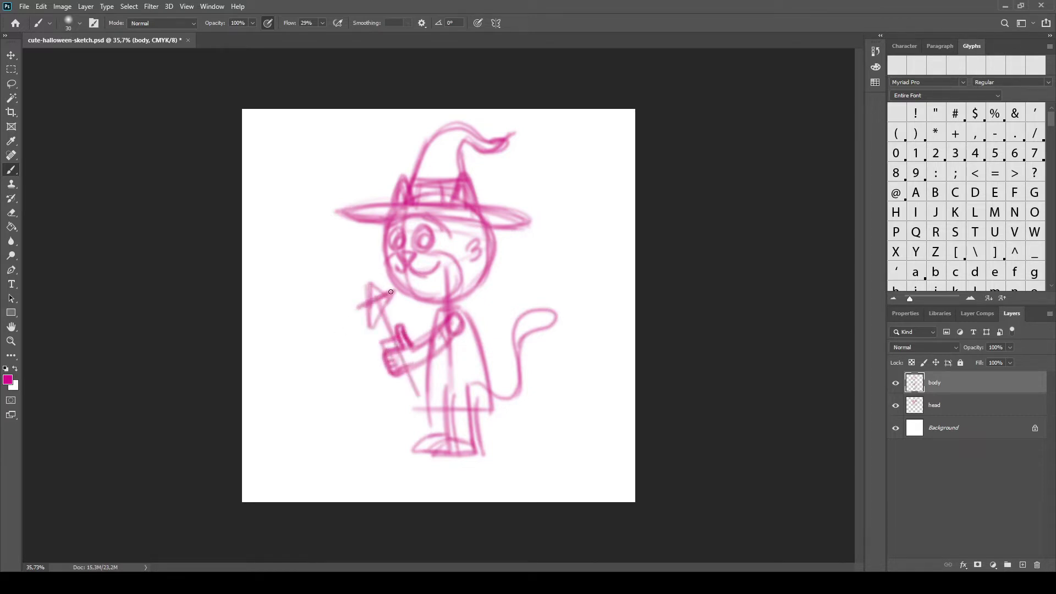
left_click_drag(363, 457, 561, 451)
left_click(959, 405, "shift")
- Merge the head into the body layer and scale the whole sketch down
key("ctrl+e")
key("ctrl+t")
left_click_drag(566, 117, 549, 146)
key("Return")
- Add a new inking layer, fade the body sketch to 46%, zoom in, and shrink the brush
key("b")
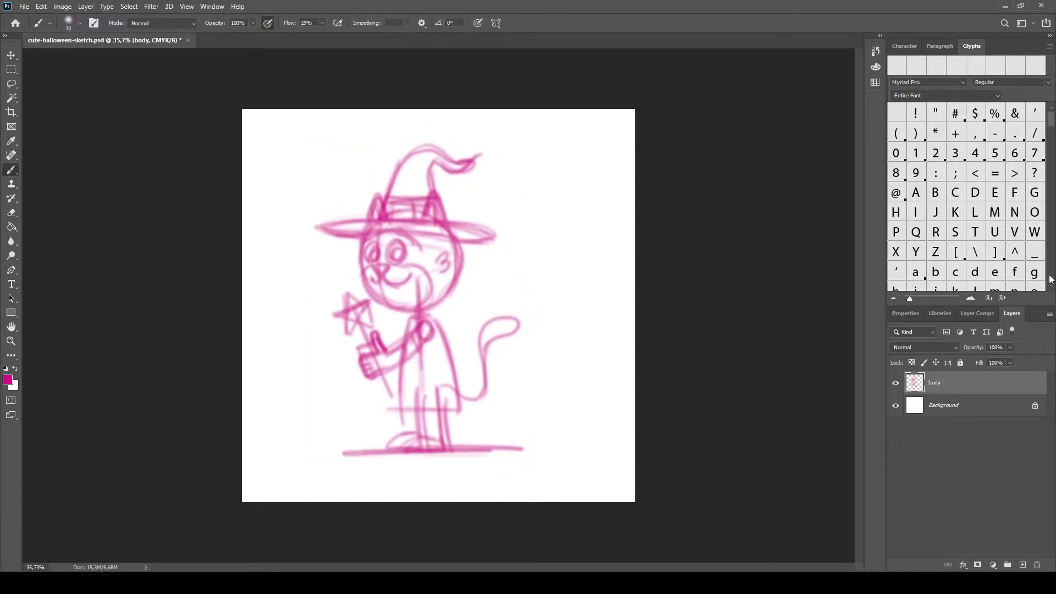
key("ctrl+shift+alt+n")
left_click(963, 405)
left_click_drag(1010, 347, 982, 358)
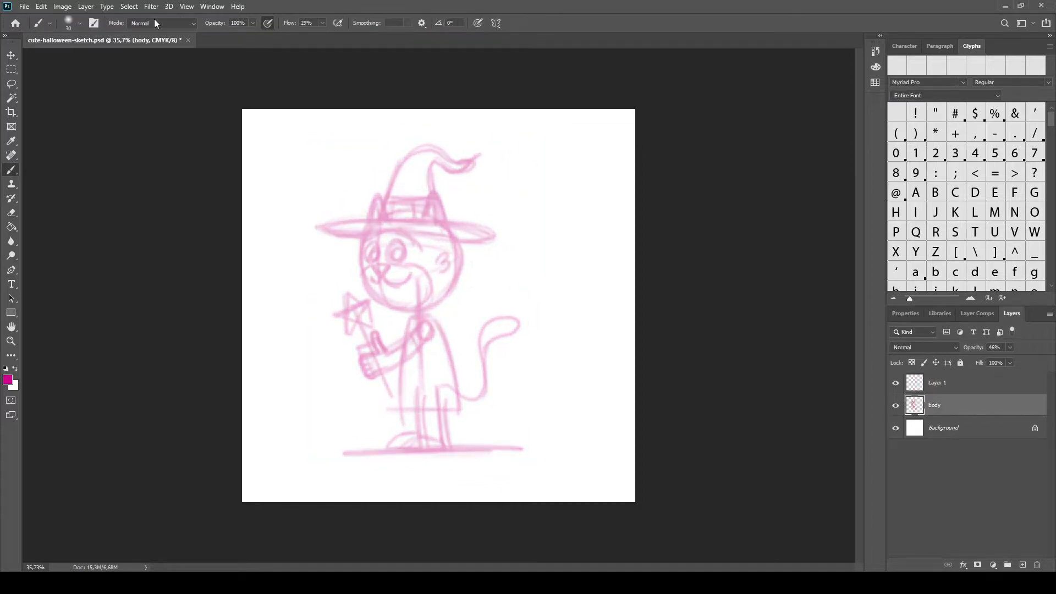
key("bracketleft")
left_click_drag(388, 247, 435, 248)
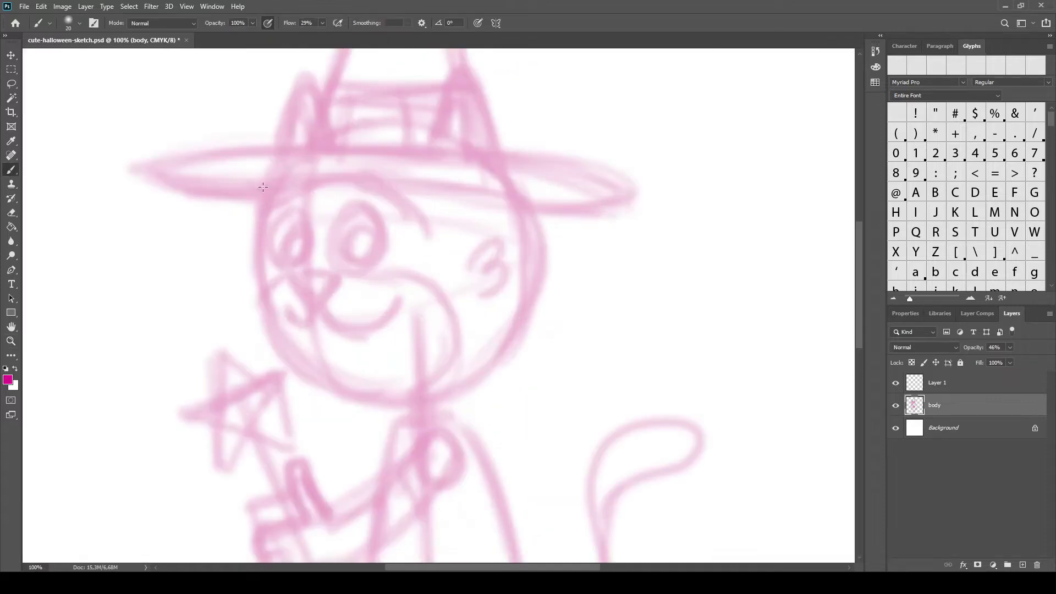
key("alt+bracketright")
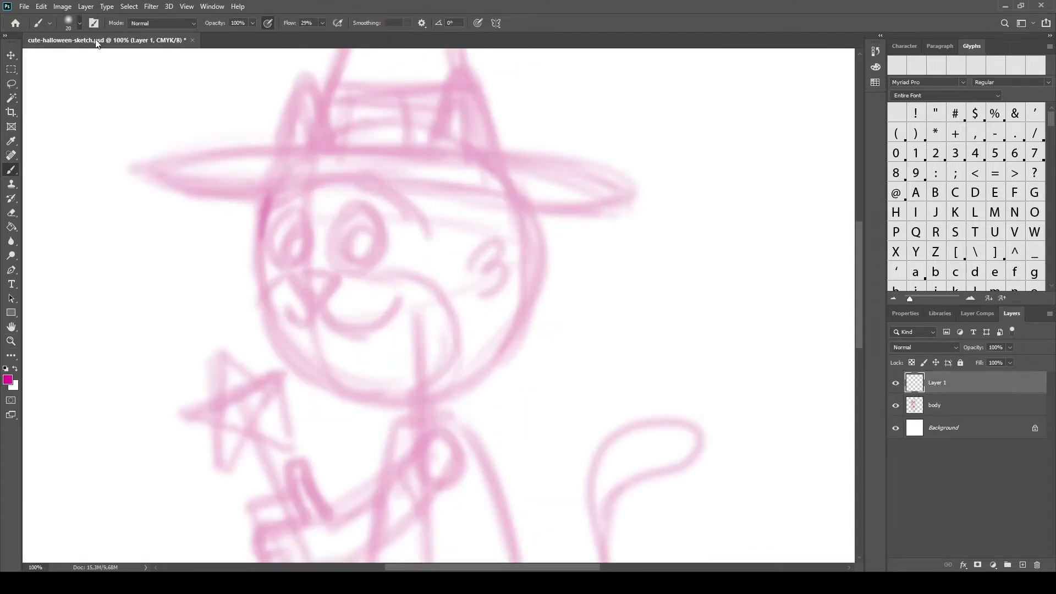
- Ink the head outline, eyes, muzzle, nose, forehead, cheek tuft and hat brim
left_click_drag(273, 180, 457, 388)
left_click_drag(520, 177, 418, 403)
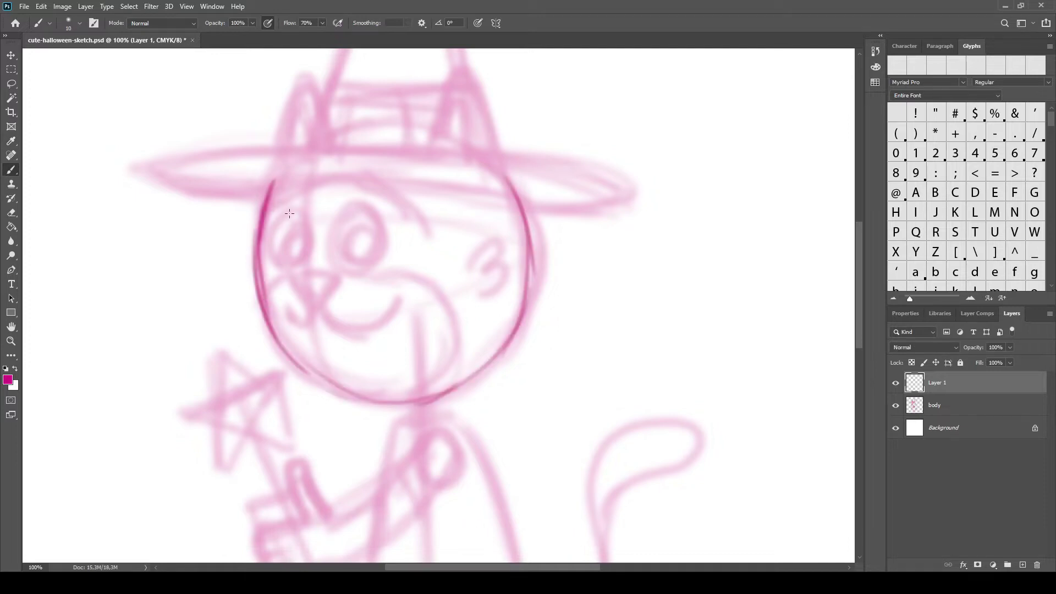
left_click_drag(289, 213, 288, 213)
left_click_drag(385, 237, 341, 211)
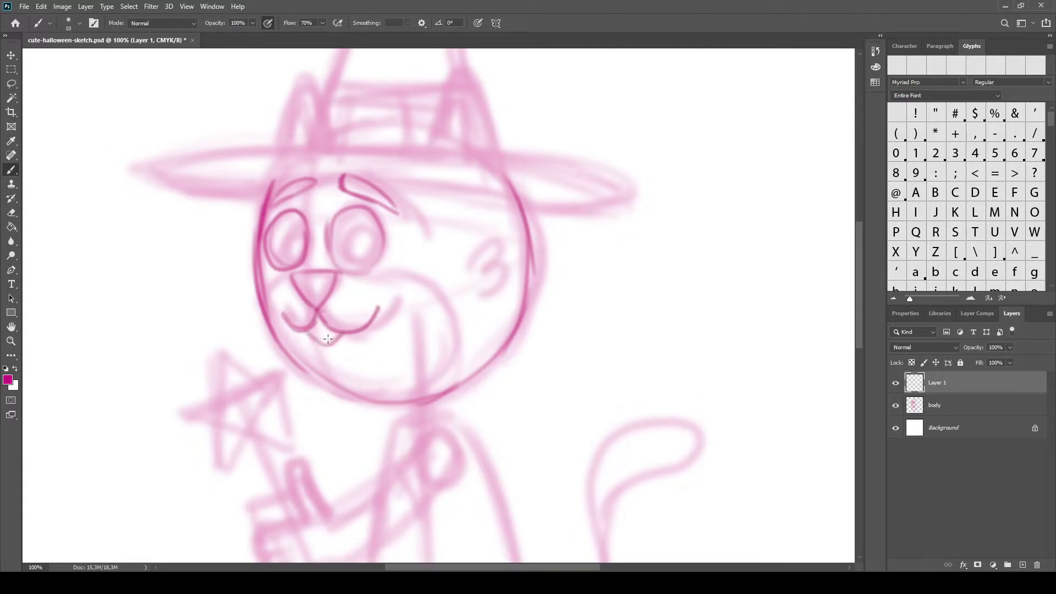
left_click_drag(289, 282, 456, 336)
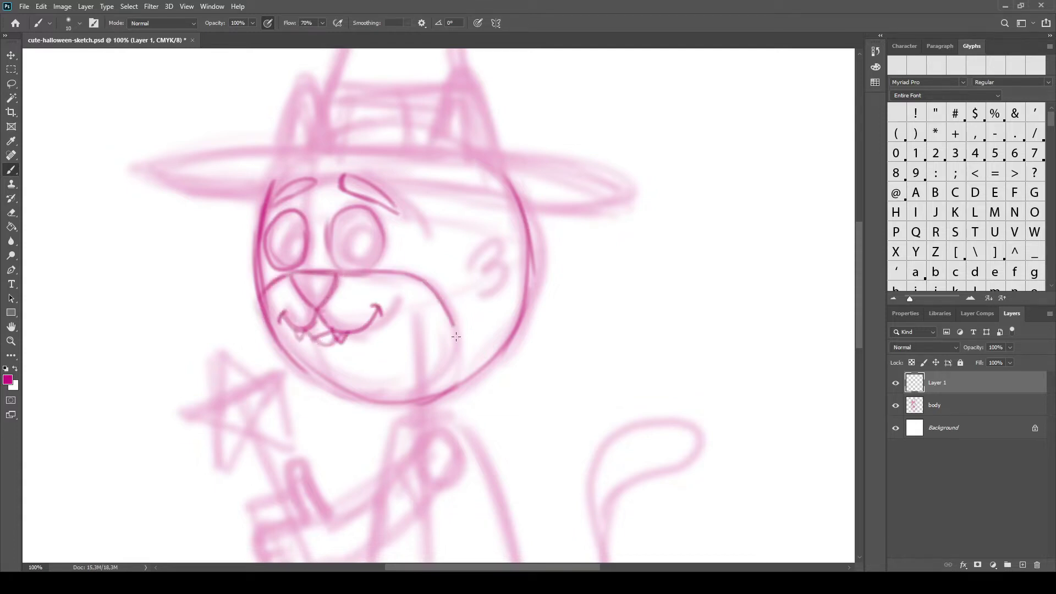
left_click_drag(320, 271, 336, 275)
left_click_drag(363, 222, 358, 272)
left_click_drag(294, 225, 292, 272)
left_click_drag(275, 176, 454, 187)
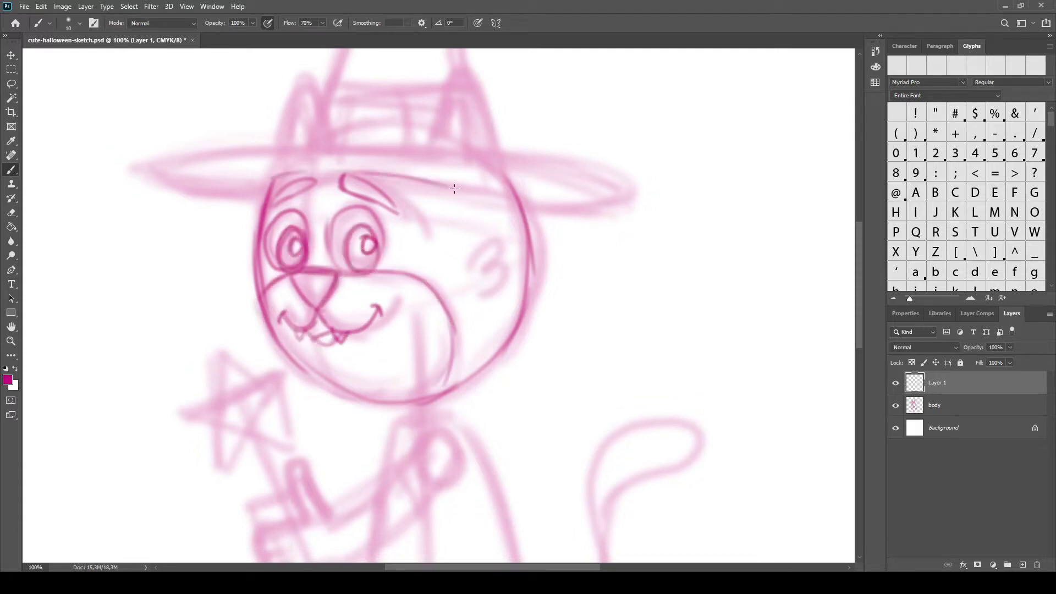
left_click_drag(473, 253, 484, 291)
mouse_move(169, 171)
left_mouse_down()
mouse_move(581, 157)
mouse_move(283, 198)
left_mouse_up()
- Ink the ears, brim end, hat cone, curled tip, hat band and buckle
left_click_drag(623, 165, 496, 208)
left_click_drag(385, 220, 363, 283)
left_click_drag(259, 212, 284, 207)
left_click_drag(412, 215, 467, 215)
left_click_drag(440, 164, 415, 314)
left_click_drag(264, 314, 297, 242)
left_click_drag(418, 325, 404, 209)
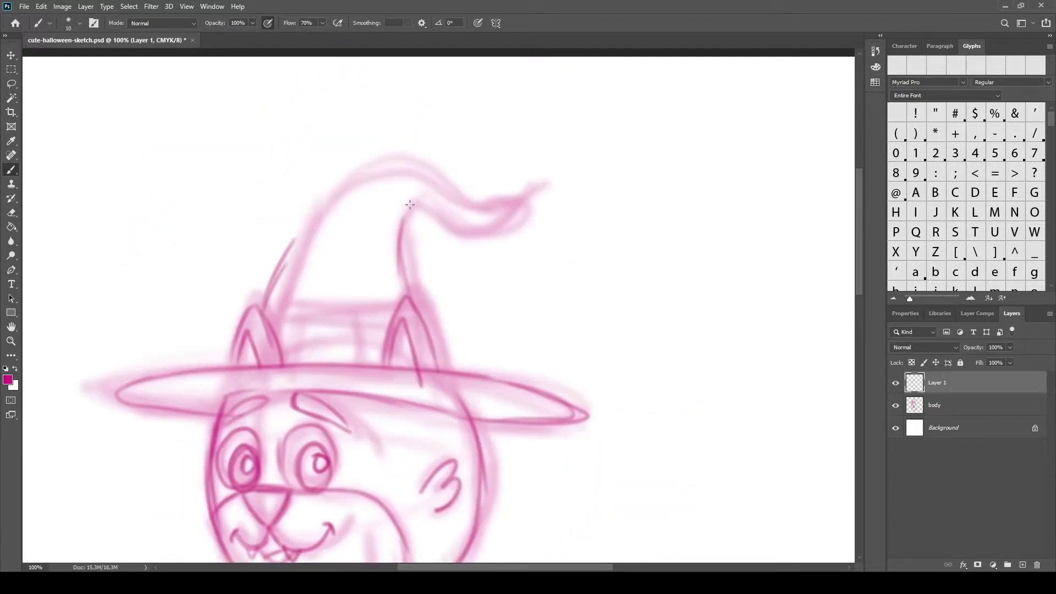
left_click_drag(286, 253, 462, 207)
left_click_drag(266, 312, 390, 317)
left_click_drag(293, 302, 291, 378)
left_click_drag(354, 302, 353, 376)
left_click_drag(298, 324, 346, 354)
left_click_drag(448, 431, 479, 190)
- Erase the nose, mouth and lower-face strokes to clean up the face
key("e")
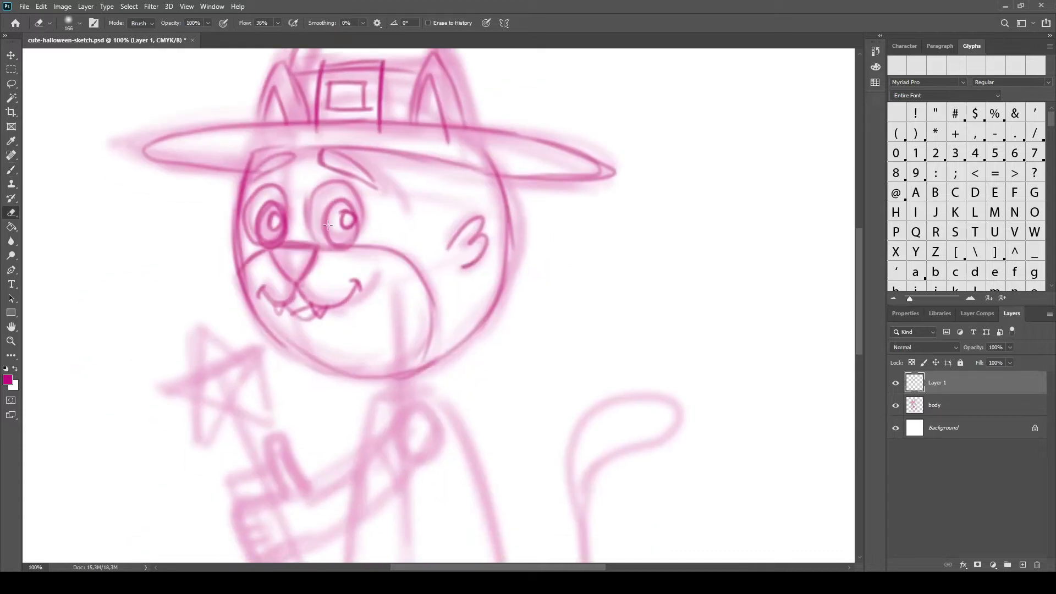
left_click_drag(256, 248, 319, 275)
left_click_drag(258, 292, 388, 286)
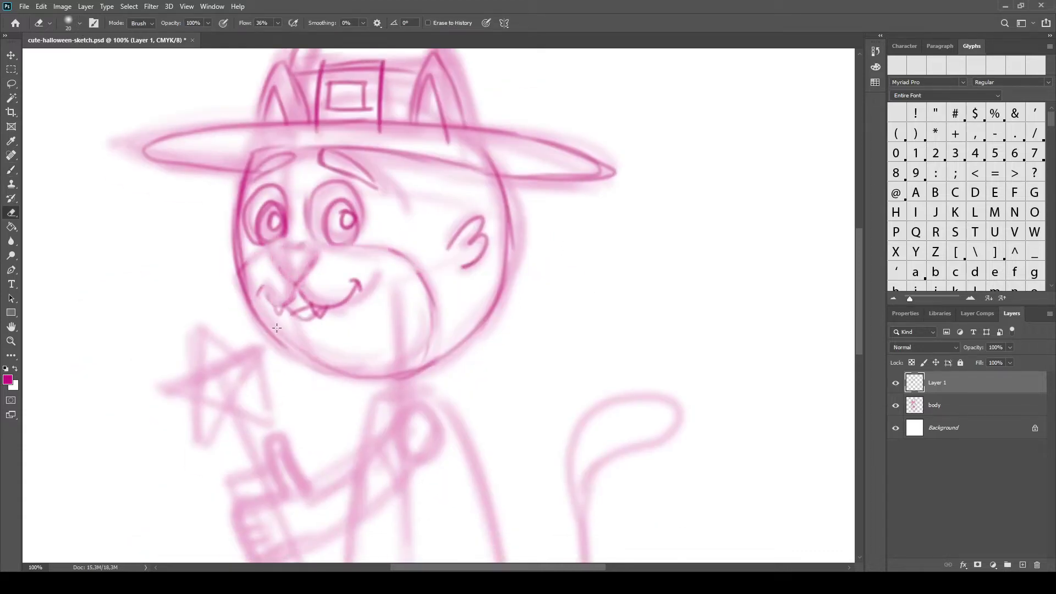
left_click_drag(242, 269, 426, 357)
left_click_drag(275, 308, 352, 297)
- Re-ink the muzzle outline, nose triangle and both eye outlines
key("b")
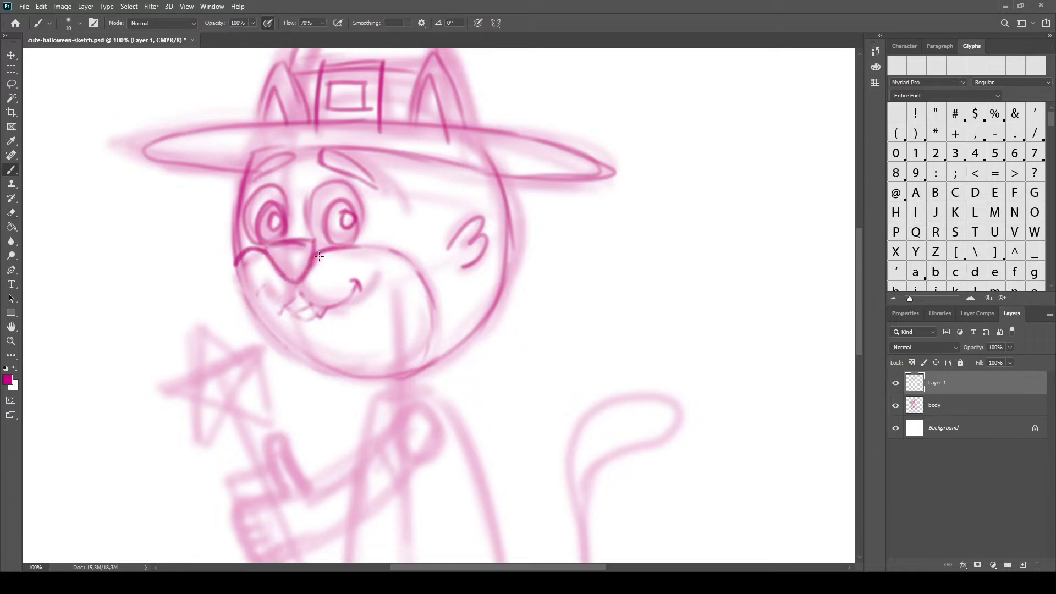
left_click_drag(319, 256, 434, 335)
left_click_drag(237, 263, 436, 325)
left_click_drag(286, 237, 270, 245)
mouse_move(310, 258)
left_mouse_down()
mouse_move(321, 189)
mouse_move(352, 247)
left_mouse_up()
left_click_drag(245, 242, 281, 257)
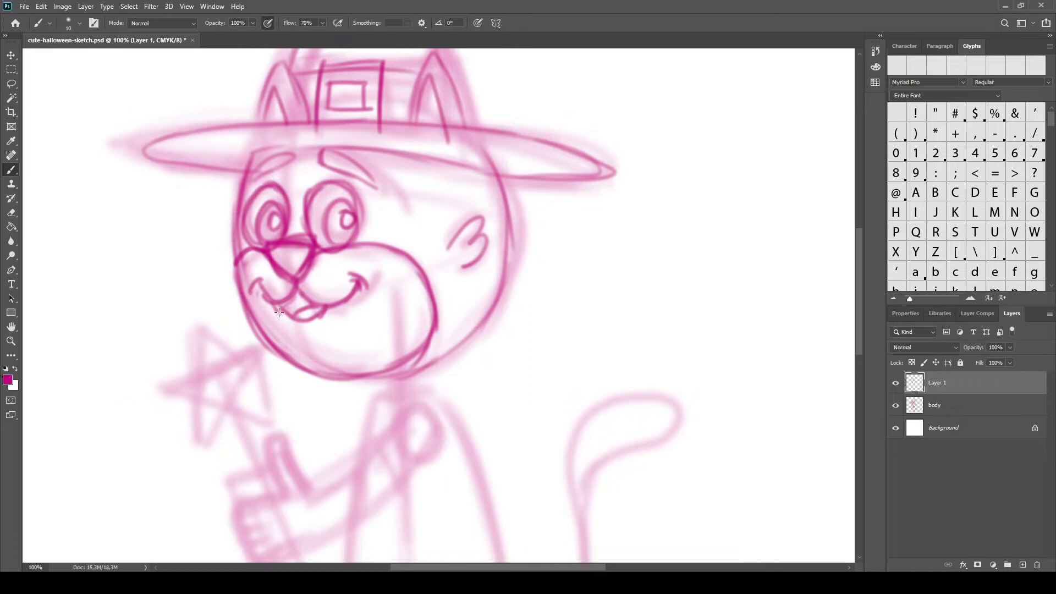
- Re-ink the hat brim, crown band, buckle, ears, hat cone and curled tip
left_click_drag(258, 144, 245, 186)
left_click_drag(265, 148, 437, 144)
left_click_drag(316, 151, 379, 184)
mouse_move(137, 148)
left_mouse_down()
mouse_move(498, 125)
mouse_move(607, 173)
left_mouse_up()
mouse_move(262, 122)
left_mouse_down()
mouse_move(251, 206)
mouse_move(295, 198)
left_mouse_up()
left_click_drag(404, 214, 440, 229)
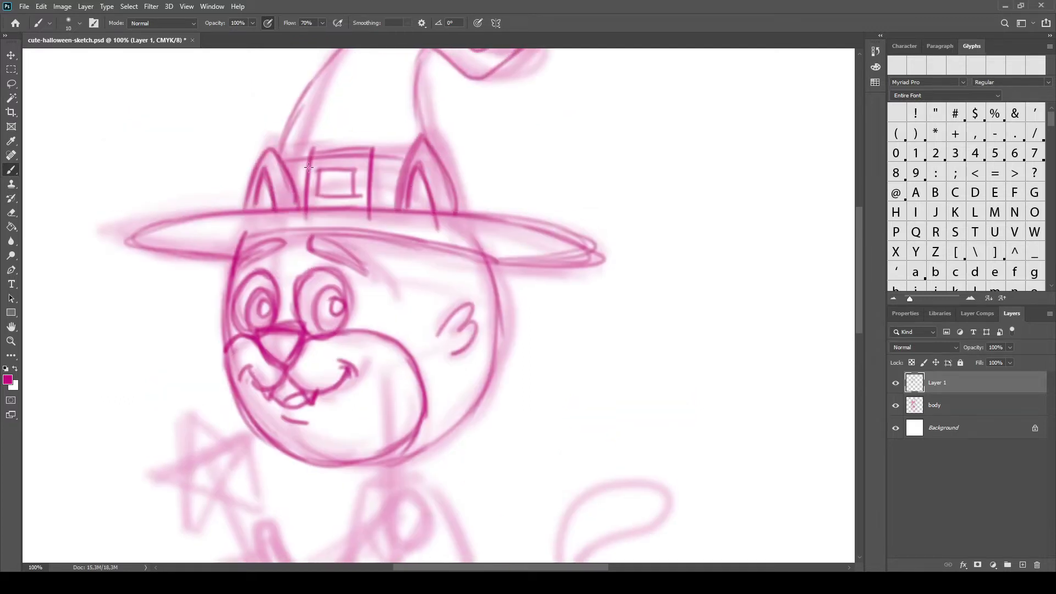
left_click_drag(308, 149, 373, 220)
left_click_drag(385, 83, 327, 231)
left_click_drag(225, 280, 424, 195)
mouse_move(476, 179)
left_mouse_down()
mouse_move(316, 201)
mouse_move(366, 300)
left_mouse_up()
left_click_drag(330, 550, 371, 212)
- Ink the collar, leg lines, both robe sides and the robe hem
mouse_move(369, 253)
left_mouse_down()
mouse_move(377, 311)
mouse_move(399, 286)
mouse_move(333, 429)
left_mouse_up()
mouse_move(399, 289)
left_mouse_down()
mouse_move(363, 339)
mouse_move(344, 197)
left_mouse_up()
left_click_drag(333, 148, 337, 190)
left_click_drag(333, 245, 330, 385)
mouse_move(291, 317)
left_mouse_down()
mouse_move(365, 322)
mouse_move(302, 479)
left_mouse_up()
mouse_move(316, 318)
left_mouse_down()
mouse_move(324, 492)
mouse_move(350, 492)
left_mouse_up()
left_click_drag(363, 320, 382, 489)
left_click_drag(275, 187, 257, 412)
left_click_drag(340, 132, 418, 413)
left_click_drag(256, 409, 424, 407)
left_click_drag(407, 330, 419, 416)
- Ink the curly tail, both boots, the arm and the hand
mouse_move(412, 356)
left_mouse_down()
mouse_move(583, 154)
mouse_move(503, 146)
mouse_move(514, 255)
left_mouse_up()
left_click_drag(451, 375, 487, 381)
mouse_move(404, 367)
left_mouse_down()
mouse_move(376, 407)
mouse_move(366, 561)
left_mouse_up()
left_click_drag(334, 299, 471, 212)
left_click_drag(348, 341, 442, 275)
left_click_drag(336, 300, 314, 287)
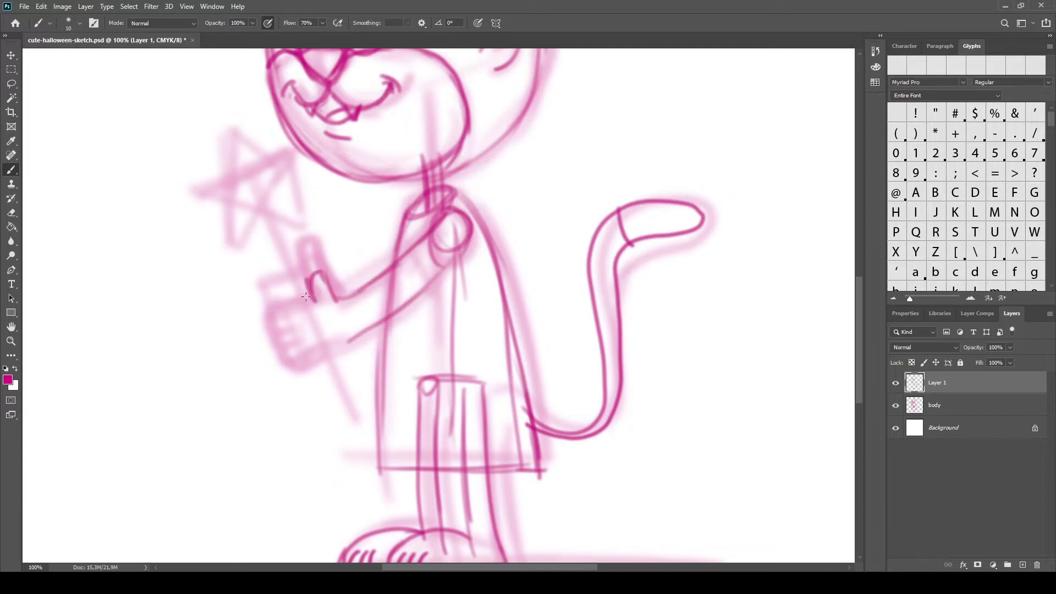
- Ink the wand stick, star outline and points, and a darker ground line
left_click_drag(304, 350, 312, 373)
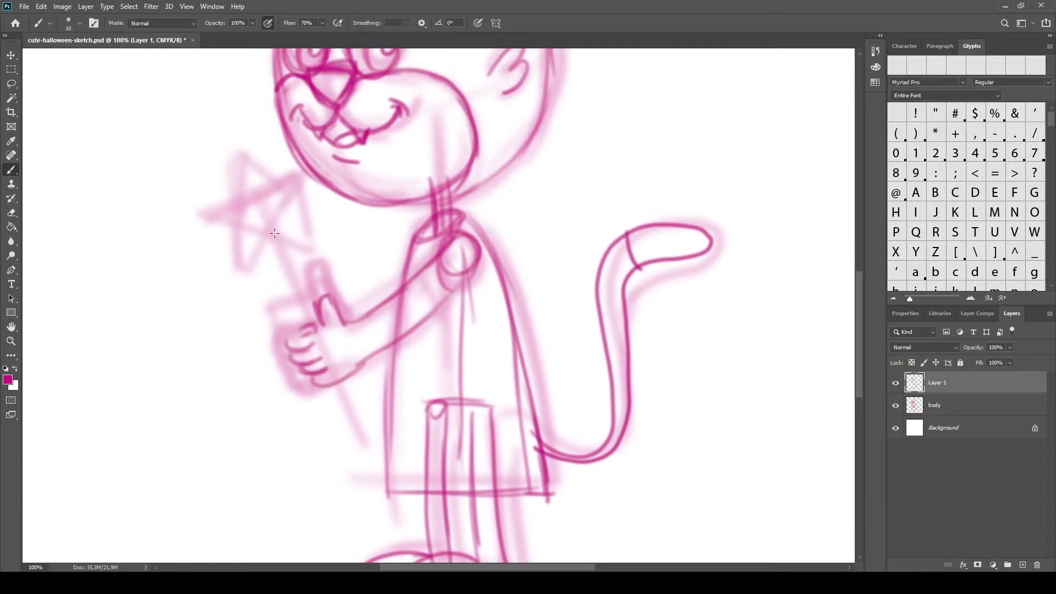
left_click_drag(321, 333, 244, 157)
left_click_drag(210, 208, 320, 233)
left_click_drag(249, 153, 312, 233)
mouse_move(347, 404)
left_mouse_down()
mouse_move(316, 306)
mouse_move(343, 349)
left_mouse_up()
left_click_drag(344, 349, 454, 289)
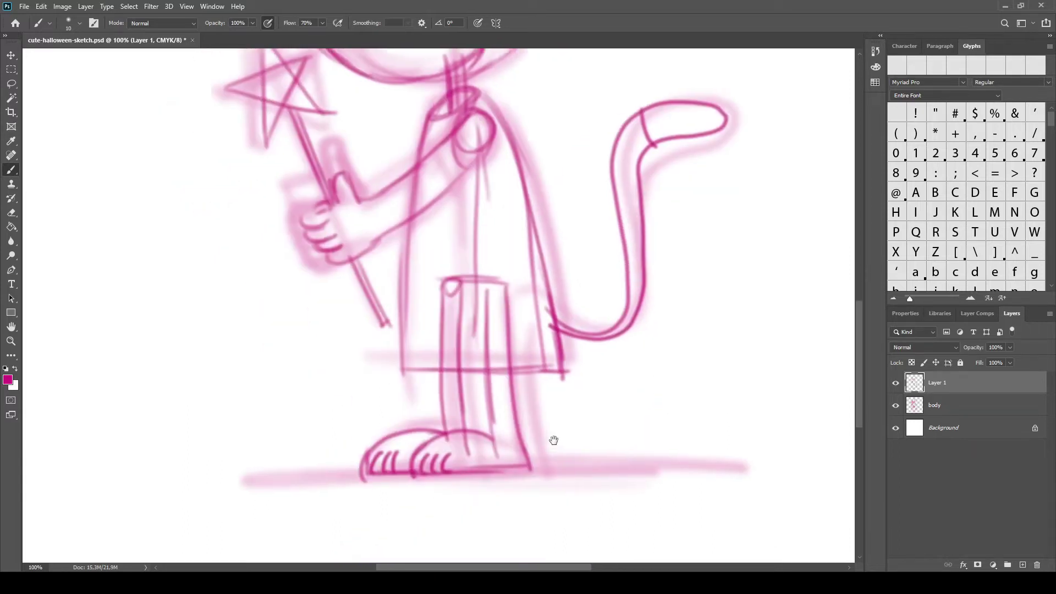
left_click_drag(734, 422, 424, 436)
- Darken the hat brim, face outline, chin, head top and cheek marking
key("ctrl+0")
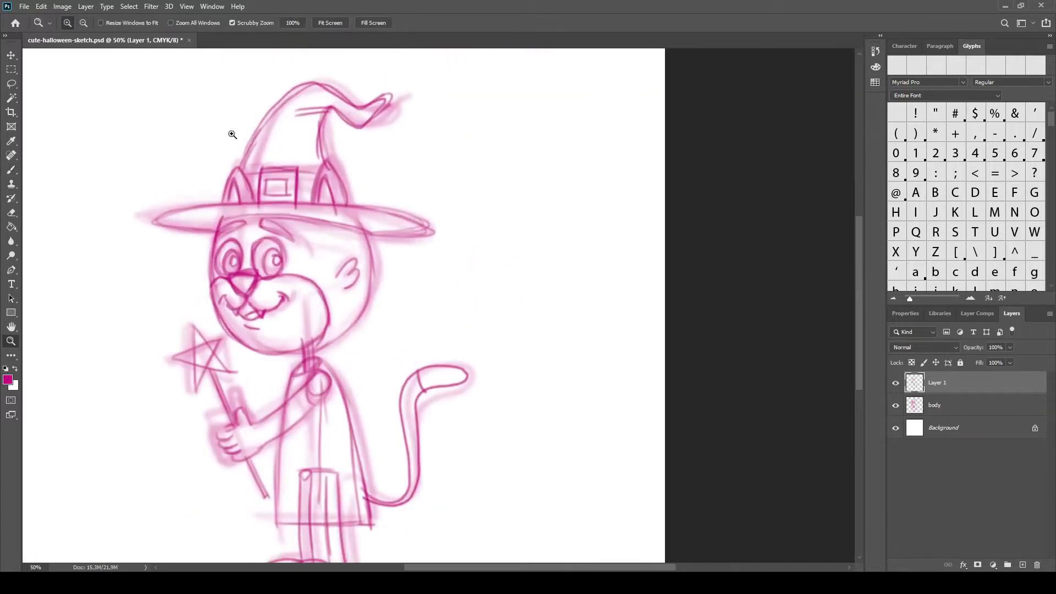
scroll(323, 77, "up", 1)
left_click_drag(143, 231, 406, 215)
mouse_move(217, 228)
left_mouse_down()
mouse_move(256, 385)
mouse_move(385, 231)
left_mouse_up()
left_click_drag(214, 231, 387, 242)
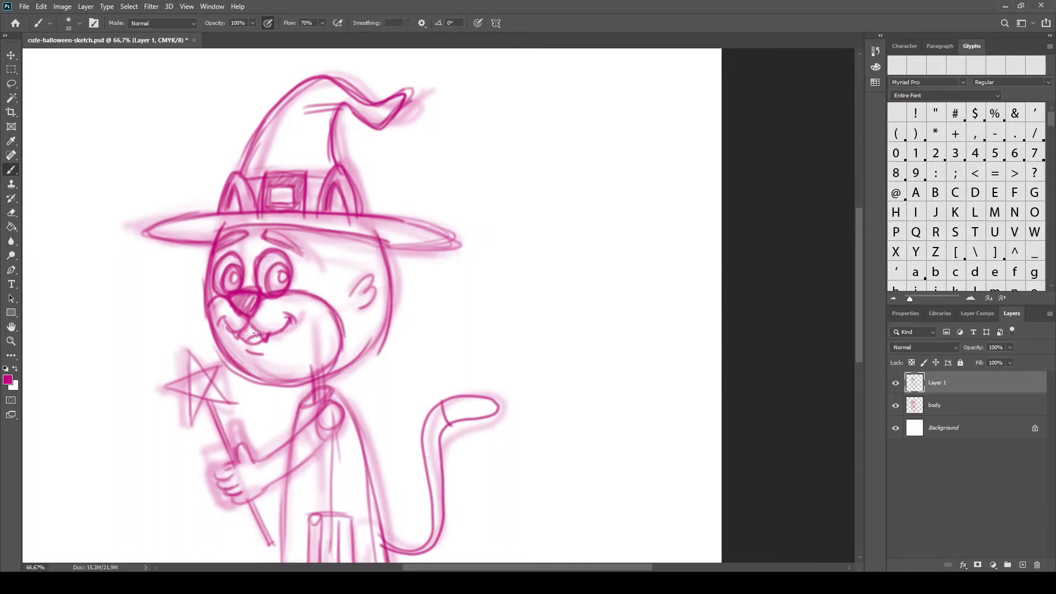
left_click_drag(357, 279, 361, 311)
mouse_move(388, 251)
left_mouse_down()
mouse_move(353, 359)
mouse_move(382, 319)
mouse_move(343, 412)
left_mouse_up()
- Add darker robe lines, erase a stray mark, and merge all layers into one
left_click_drag(385, 467, 426, 326)
left_click_drag(373, 348, 487, 343)
key("e")
mouse_move(407, 286)
left_mouse_down()
mouse_move(412, 316)
mouse_move(407, 288)
left_mouse_up()
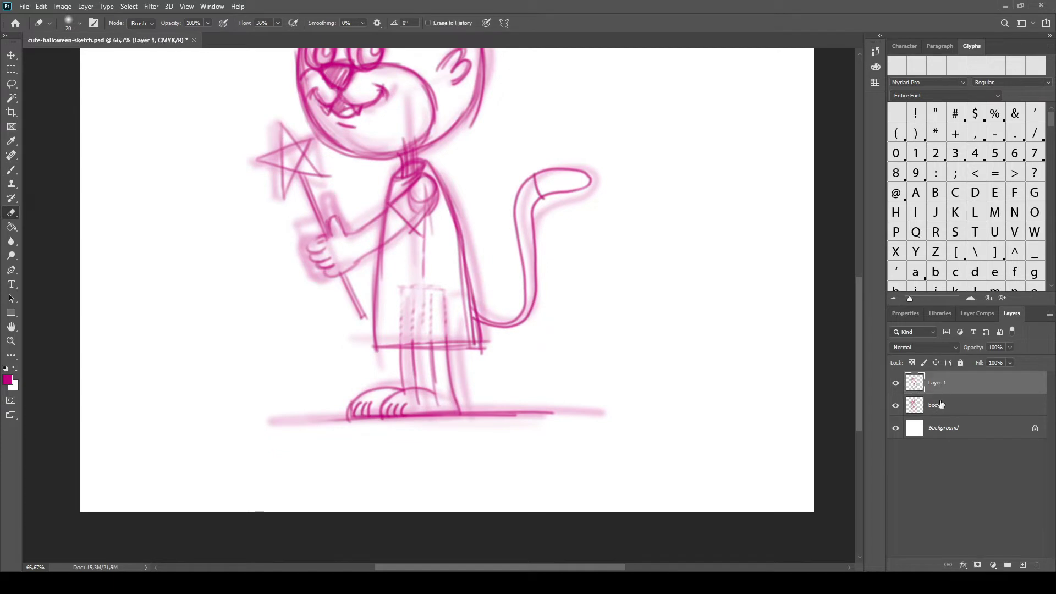
key("ctrl+shift+e")
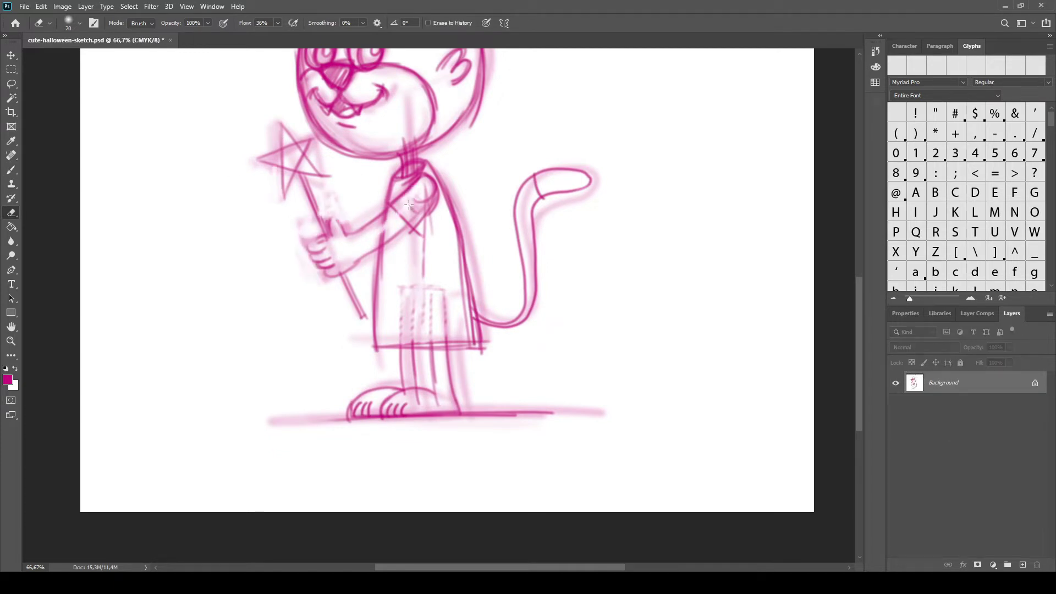
- Lighten the shoulder strokes, then darken the star, wand, body edge, right leg and hat brim
left_click_drag(408, 204, 424, 189)
key("b")
left_click_drag(297, 145, 297, 176)
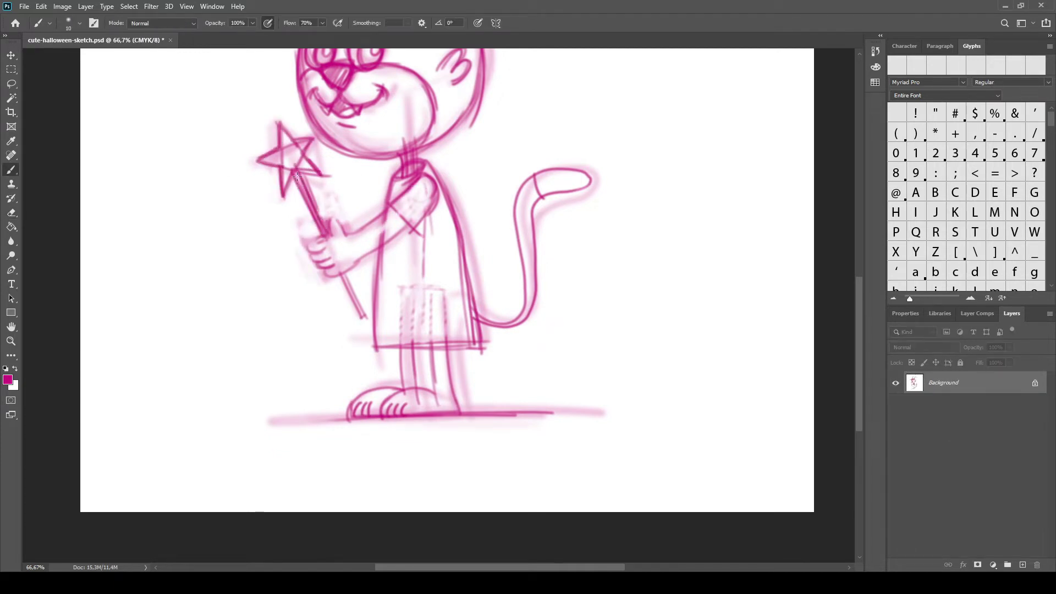
left_click_drag(353, 278, 365, 318)
mouse_move(384, 240)
left_mouse_down()
mouse_move(381, 350)
mouse_move(461, 418)
left_mouse_up()
left_click_drag(565, 166, 555, 227)
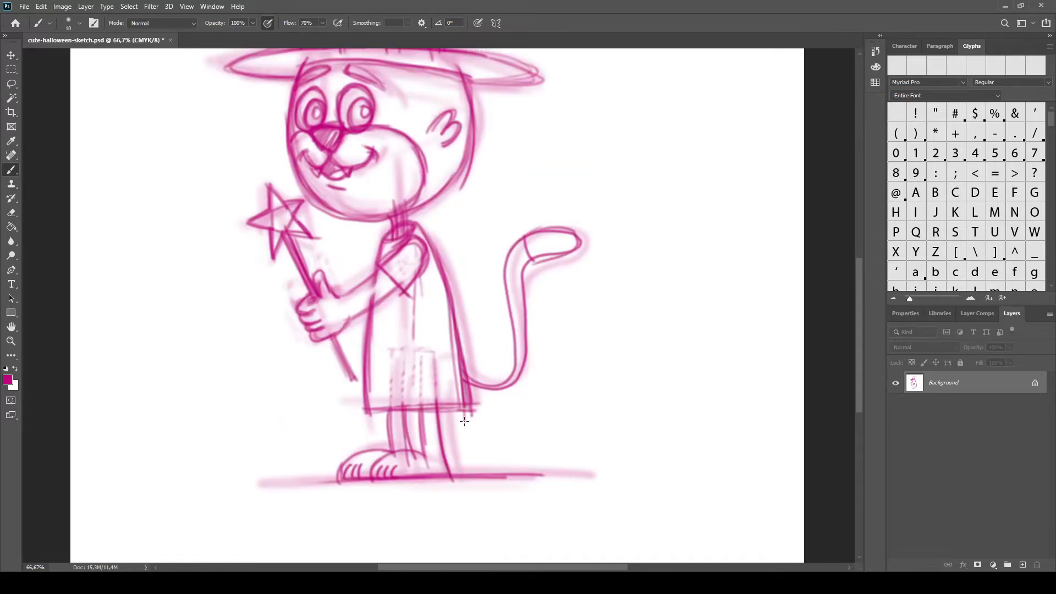
left_click_drag(464, 421, 468, 520)
left_click_drag(381, 147, 518, 161)
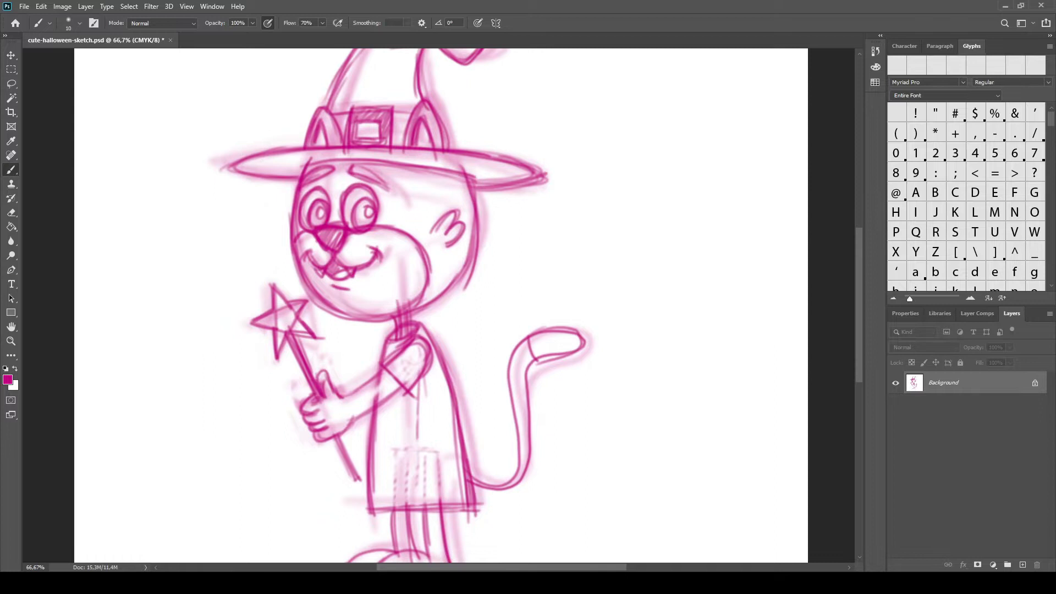
- Erase faint sketch lines around the left eye, face side, hat brim, cheek and chin
key("e")
scroll(434, 292, "down", 3)
scroll(416, 254, "up", 5)
mouse_move(415, 254)
left_mouse_down()
mouse_move(357, 165)
mouse_move(308, 146)
left_mouse_up()
left_click_drag(214, 220, 225, 292)
mouse_move(110, 321)
left_mouse_down()
mouse_move(118, 220)
mouse_move(176, 154)
left_mouse_up()
left_click_drag(85, 412, 98, 356)
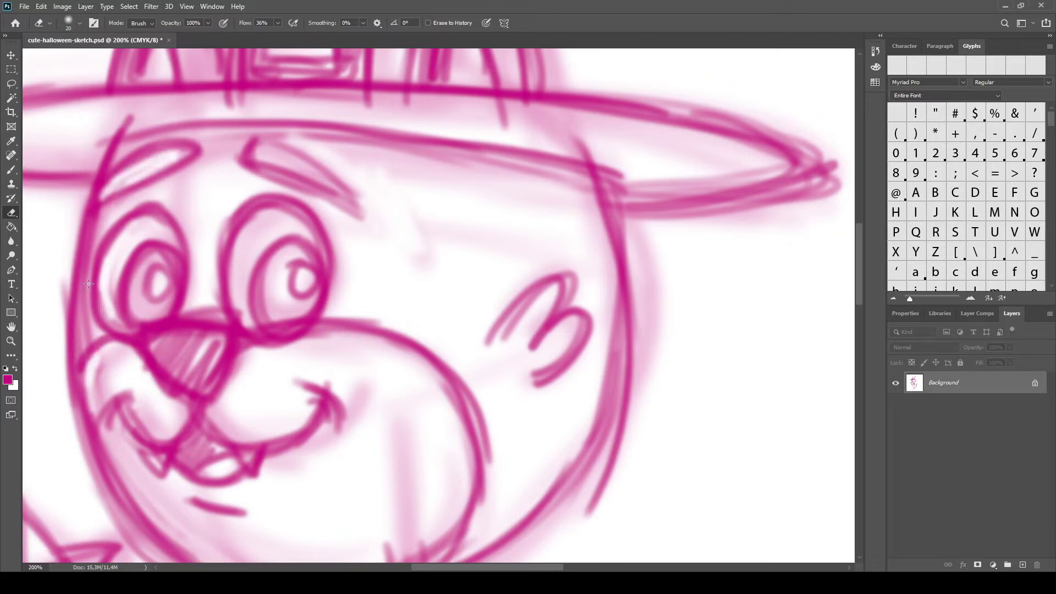
left_click_drag(88, 284, 132, 394)
mouse_move(138, 440)
left_mouse_down()
mouse_move(231, 385)
mouse_move(357, 407)
left_mouse_up()
left_click_drag(357, 418, 412, 280)
mouse_move(248, 385)
left_mouse_down()
mouse_move(427, 407)
mouse_move(462, 495)
left_mouse_up()
left_click_drag(693, 362, 723, 160)
- Erase faint strokes near the brim tip, inside the hat and at the hat top
scroll(286, 226, "up", 5)
scroll(222, 324, "left", 5)
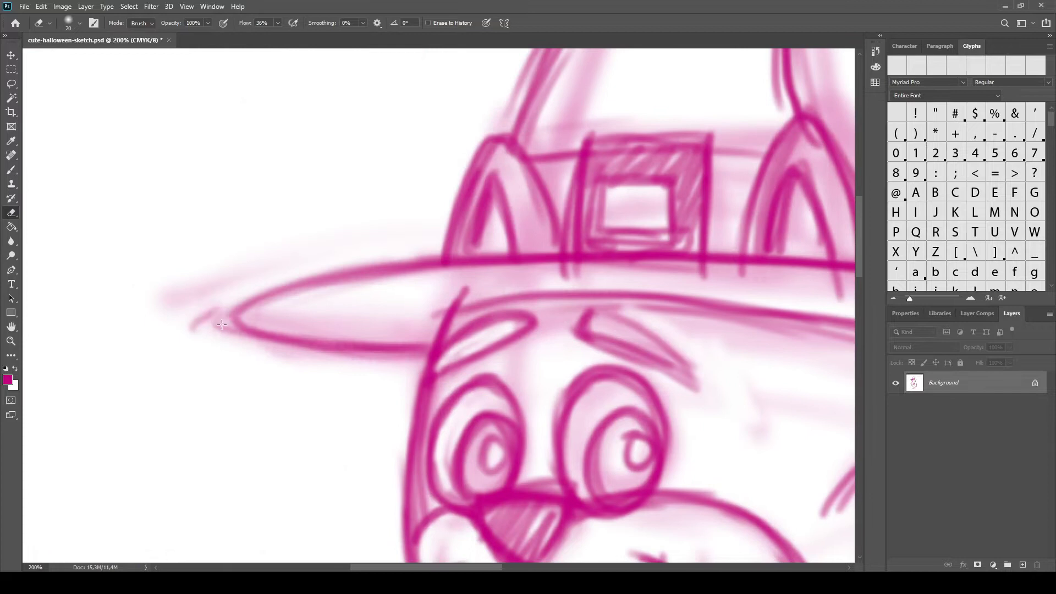
left_click_drag(221, 325, 357, 329)
scroll(330, 308, "up", 3)
scroll(330, 308, "up", 3)
scroll(330, 308, "right", 5)
left_click_drag(247, 385, 448, 170)
mouse_move(503, 209)
left_mouse_down()
mouse_move(598, 158)
mouse_move(702, 288)
mouse_move(523, 299)
mouse_move(275, 385)
mouse_move(269, 506)
left_mouse_up()
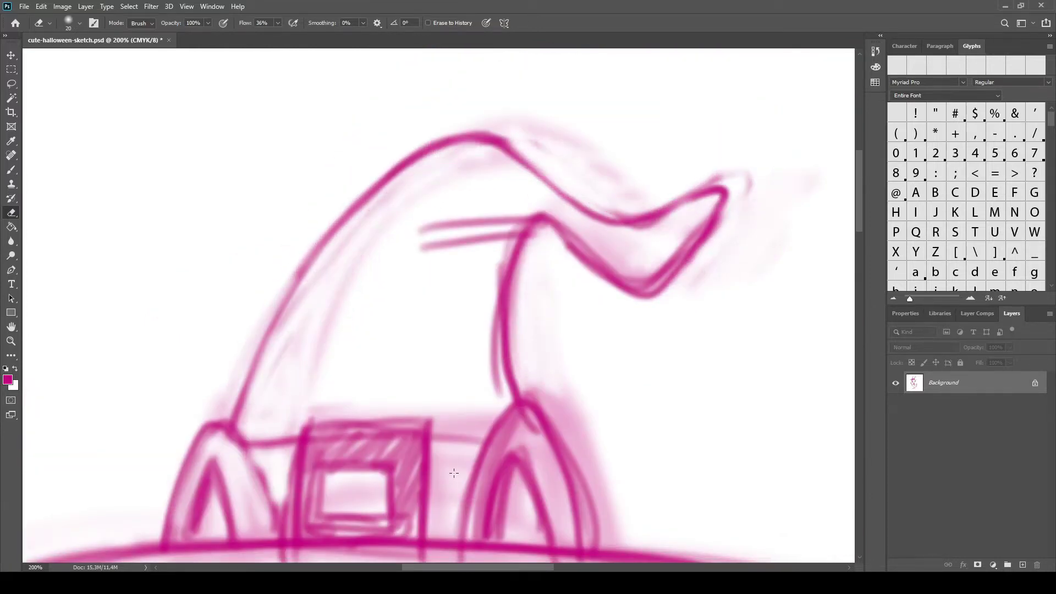
left_click_drag(454, 473, 494, 418)
scroll(467, 385, "down", 3)
scroll(468, 385, "right", 4)
scroll(384, 247, "down", 3)
scroll(385, 248, "left", 4)
mouse_move(649, 352)
left_mouse_down()
mouse_move(419, 265)
mouse_move(753, 316)
left_mouse_up()
- Erase faint strokes along the brim, on and left of the face, and near the hand
scroll(604, 308, "right", 3)
left_click_drag(472, 352, 715, 374)
scroll(549, 341, "down", 5)
left_click_drag(577, 115, 550, 379)
mouse_move(192, 473)
left_mouse_down()
mouse_move(385, 432)
mouse_move(341, 462)
mouse_move(484, 412)
left_mouse_up()
scroll(275, 440, "left", 4)
left_click_drag(247, 440, 150, 239)
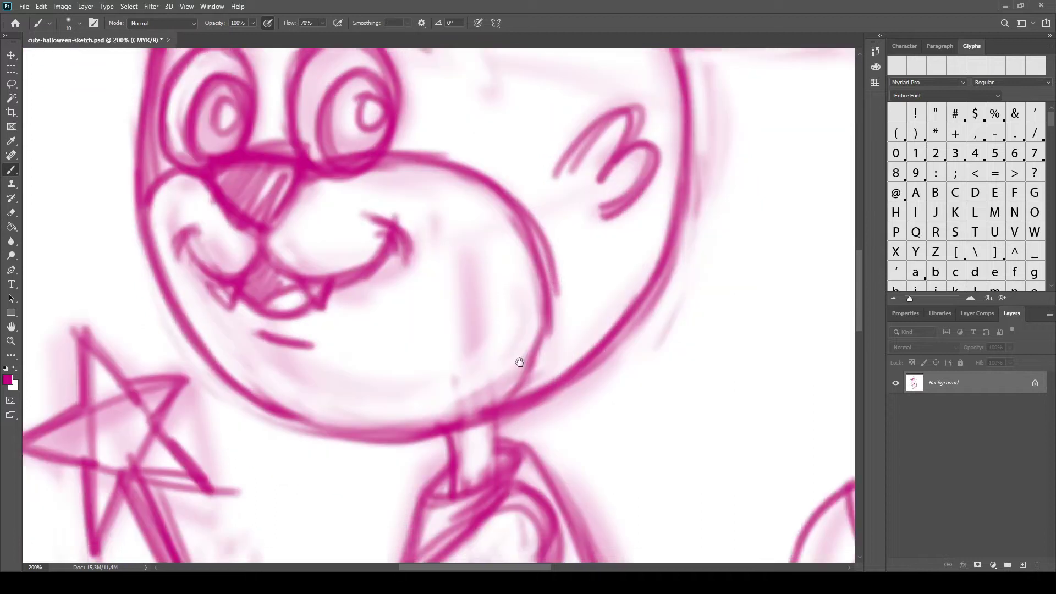
scroll(385, 330, "down", 5)
scroll(385, 330, "right", 1)
mouse_move(346, 368)
left_mouse_down()
mouse_move(182, 363)
mouse_move(165, 484)
mouse_move(385, 418)
left_mouse_up()
- Redraw the thumb, fist and arm with darker brush lines
key("b")
mouse_move(170, 418)
left_mouse_down()
mouse_move(190, 343)
mouse_move(219, 396)
left_mouse_up()
mouse_move(176, 407)
left_mouse_down()
mouse_move(159, 465)
mouse_move(193, 495)
left_mouse_up()
left_click_drag(248, 418, 363, 352)
left_click_drag(363, 325, 489, 231)
scroll(440, 275, "down", 5)
- Clean up the remaining faint leg strokes
key("e")
mouse_move(385, 187)
left_mouse_down()
mouse_move(456, 172)
mouse_move(384, 280)
mouse_move(495, 352)
mouse_move(605, 374)
left_mouse_up()
key("b")
mouse_move(574, 179)
left_mouse_down()
mouse_move(417, 360)
mouse_move(412, 435)
left_mouse_up()
- Redraw the wand line cleanly and darken the ground line under the feet
left_click_drag(330, 127, 395, 363)
key("ctrl+z")
left_click_drag(308, 110, 344, 164)
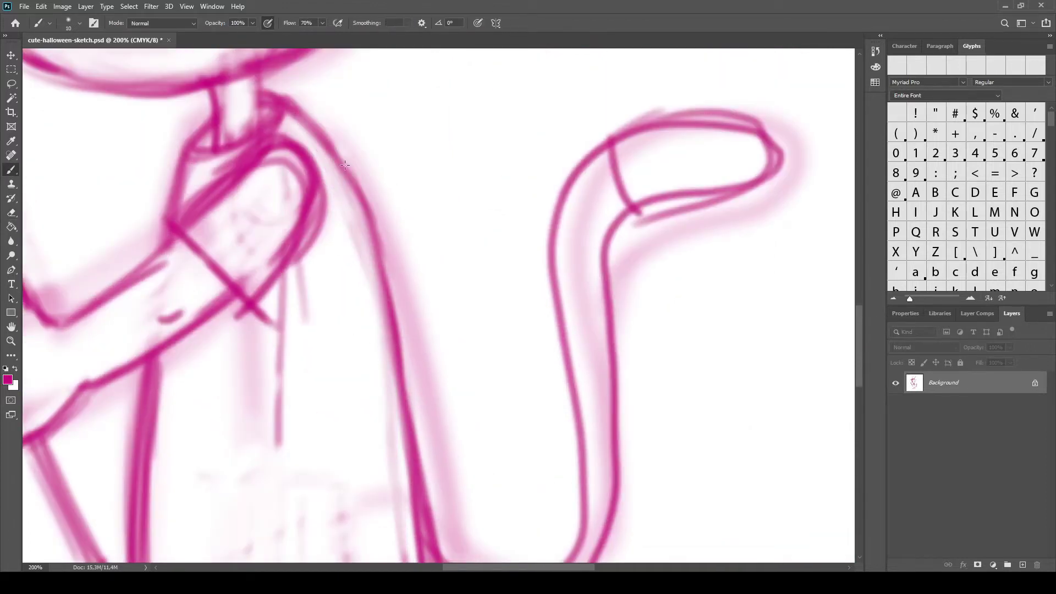
scroll(345, 165, "down", 10)
left_click_drag(238, 413, 423, 410)
- Erase leftover faint strokes on the face, along the hat brim and by the left ear
scroll(345, 238, "up", 10)
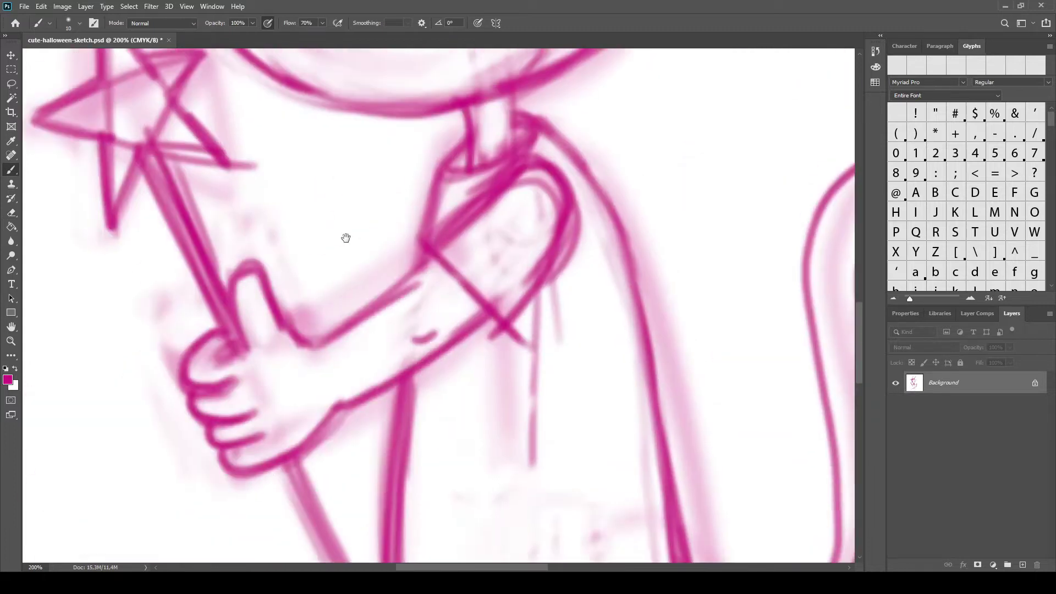
key("ctrl+minus")
key("e")
left_click_drag(431, 259, 423, 385)
left_click_drag(275, 308, 165, 220)
key("ctrl+plus")
left_click_drag(88, 297, 335, 247)
mouse_move(258, 258)
left_mouse_down()
mouse_move(489, 236)
mouse_move(187, 324)
left_mouse_up()
left_click_drag(307, 110, 407, 209)
- Erase faint strokes near the right ear, brim's right end and cheek, then view the whole canvas
scroll(526, 126, "right", 3)
left_click_drag(526, 126, 471, 245)
left_click_drag(396, 275, 682, 292)
scroll(747, 288, "right", 1)
scroll(747, 288, "right", 3)
scroll(747, 287, "down", 3)
left_click_drag(472, 297, 461, 359)
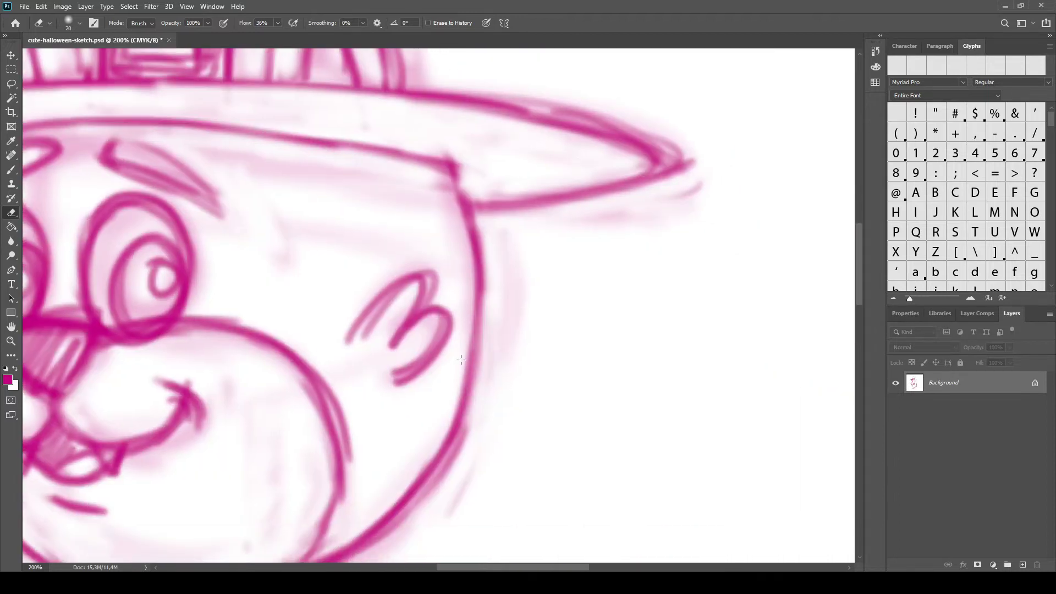
key("v")
key("ctrl+minus")
key("ctrl+minus")
key("ctrl+minus")
key("ctrl+minus")
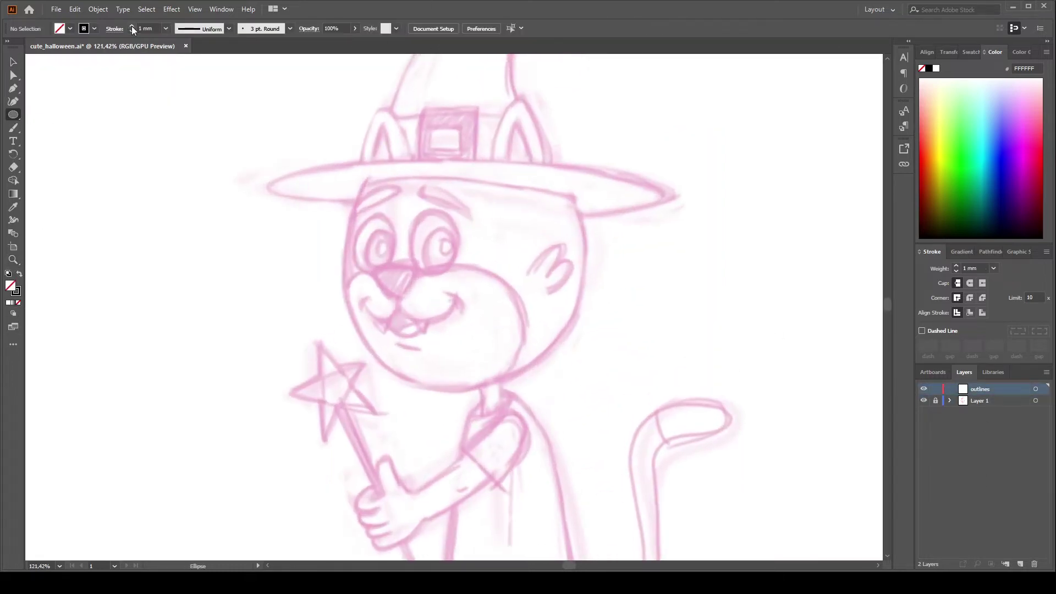
- Draw the head circle and tilt the hat-brim ellipse slightly clockwise
left_click_drag(466, 267, 585, 141)
key("v")
left_click_drag(344, 134, 358, 122)
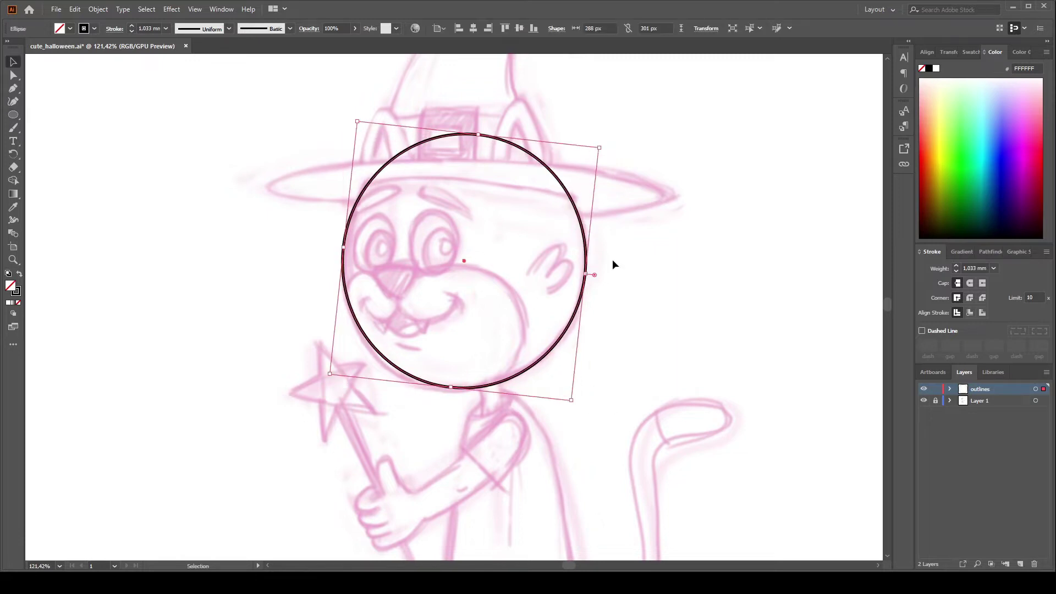
left_click_drag(691, 261, 694, 275)
left_click(355, 299)
- Trace a first hat outline from the brim up to a rounded, bent tip
left_click(388, 251)
scroll(388, 251, "up", 3)
left_click(500, 153)
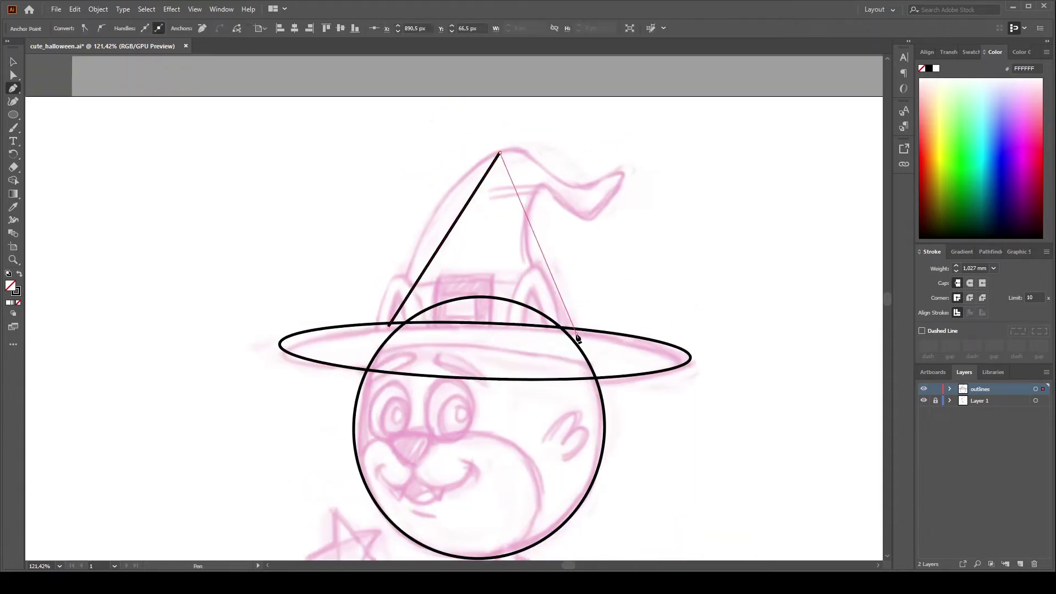
left_click_drag(505, 155, 571, 152)
left_click_drag(547, 224, 538, 184)
key("v")
left_click(402, 240)
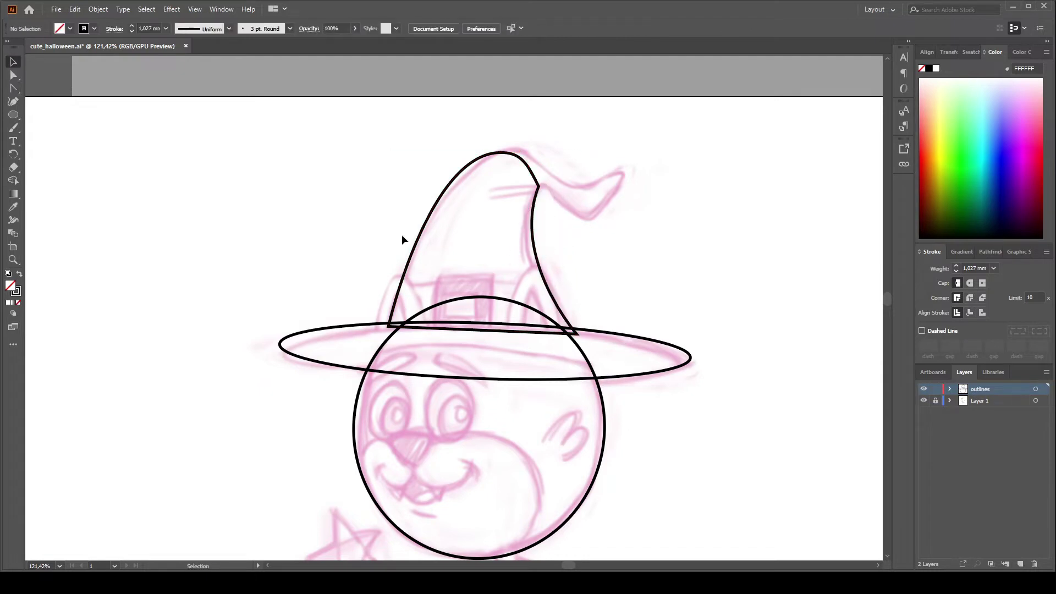
- Trace a separate closed path for the curled hat tip
scroll(536, 127, "up", 3)
key("p")
left_click(399, 196)
left_click_drag(507, 190, 542, 224)
left_click(544, 226)
left_click_drag(609, 251, 632, 237)
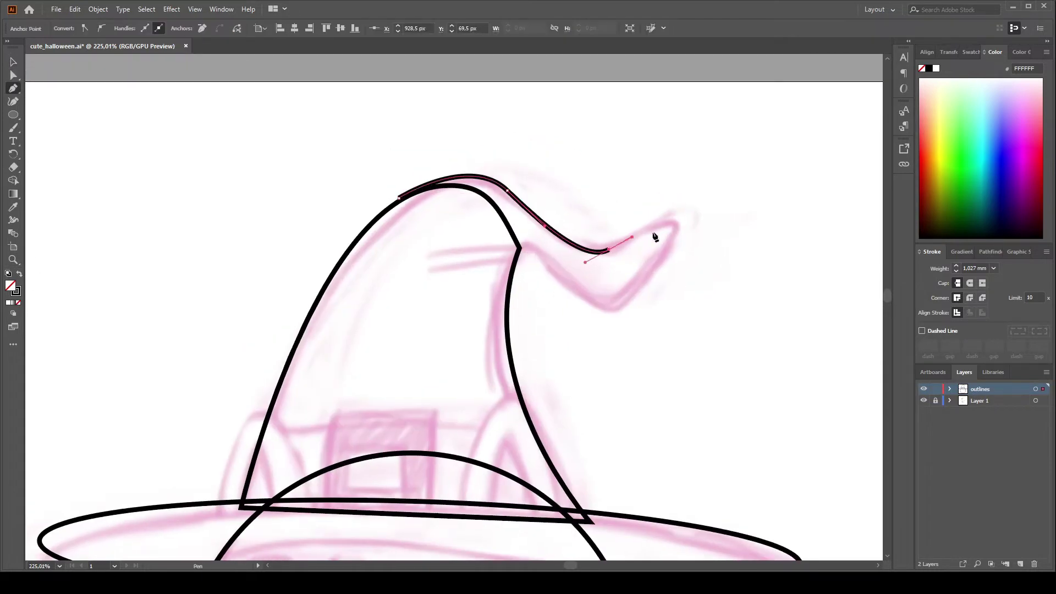
left_click_drag(400, 200, 471, 160)
- Adjust the tip anchor and merge both hat pieces, then undo back to before the outline
key("a")
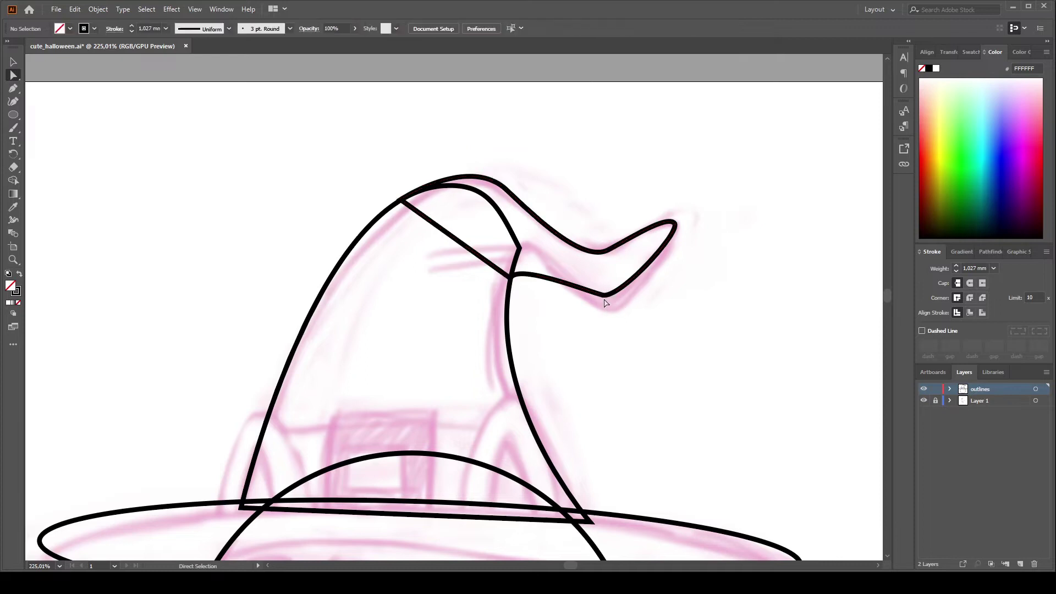
mouse_move(609, 309)
left_mouse_down()
mouse_move(603, 291)
mouse_move(637, 245)
left_mouse_up()
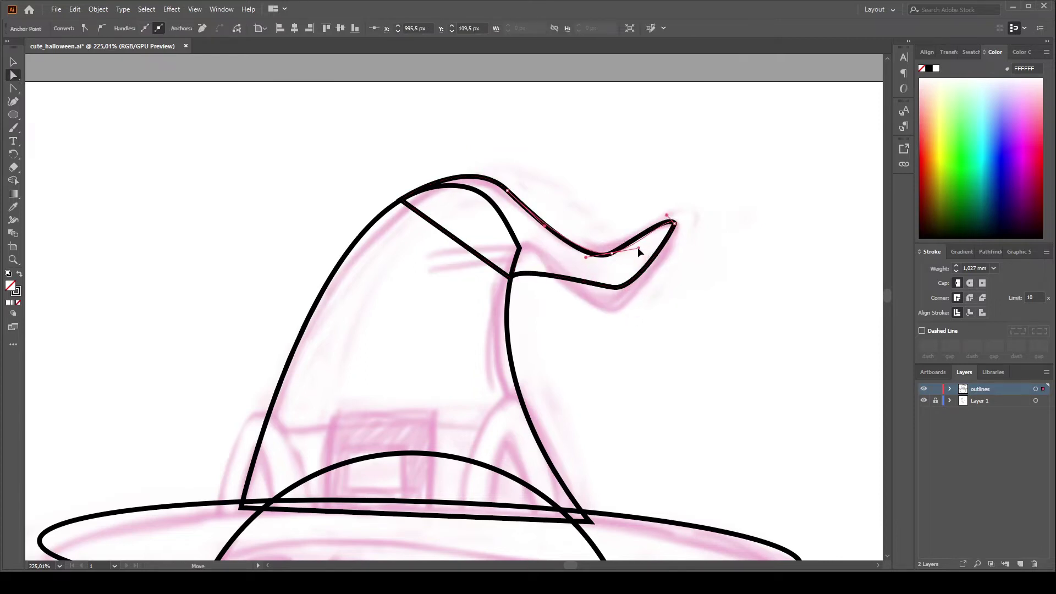
key("v")
scroll(637, 245, "down", 2)
left_click_drag(407, 130, 550, 330)
left_click(990, 252)
left_click(924, 282)
key("a")
left_click(422, 144)
key("ctrl+z")
key("ctrl+z")
key("ctrl+z")
key("ctrl+z")
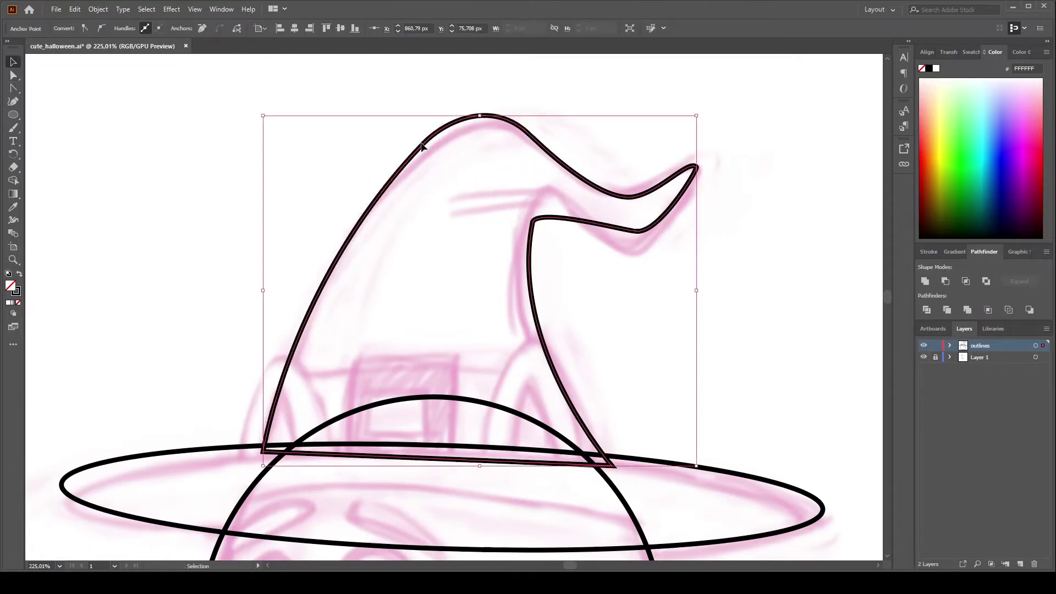
key("ctrl+z")
key("ctrl+z")
key("ctrl+z")
key("ctrl+z")
- Redraw the witch hat as one closed outline with a bent tip
left_click(265, 453)
left_click_drag(350, 235, 358, 229)
left_click_drag(513, 129, 550, 157)
left_click_drag(629, 196, 692, 170)
left_click_drag(535, 194, 512, 193)
scroll(537, 319, "down", 3)
- Trace the hat band as a closed shape with a curved top edge
left_click(580, 311)
left_click(262, 303)
scroll(247, 263, "up", 1)
left_click(285, 274)
left_click_drag(534, 272, 668, 287)
left_click(285, 274)
- Draw the right ear as outer and inner arches and select both
left_click(495, 358, "ctrl")
left_click_drag(533, 240, 568, 244)
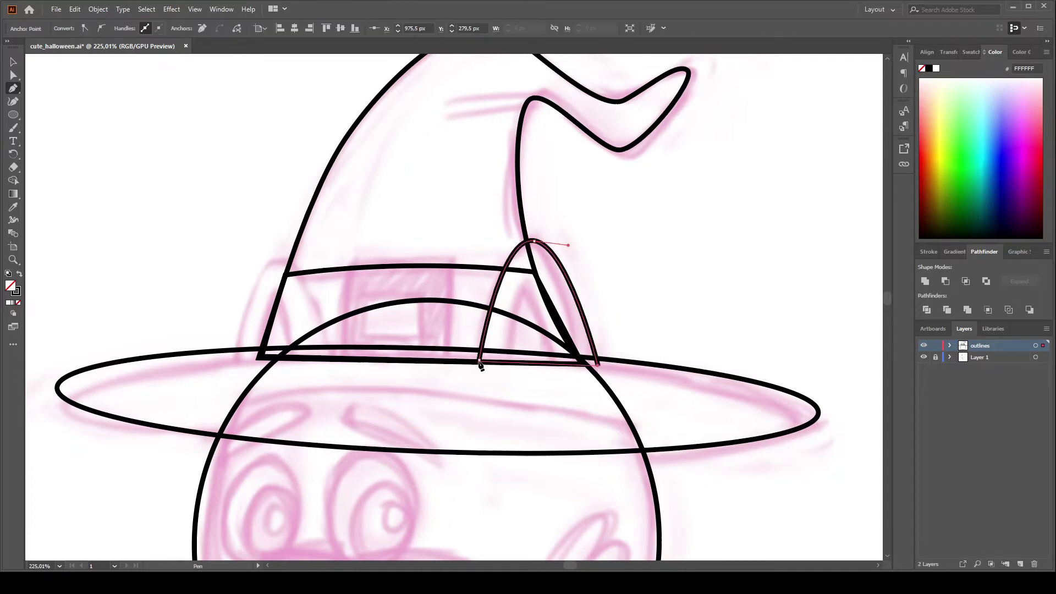
left_click(497, 360)
left_click_drag(522, 278, 542, 280)
left_click(558, 363)
left_click(496, 360)
key("v")
left_click(564, 286, "shift")
- Alt-drag a copy of the ear arches to the band's left end for the left ear
key("a")
left_click(413, 362)
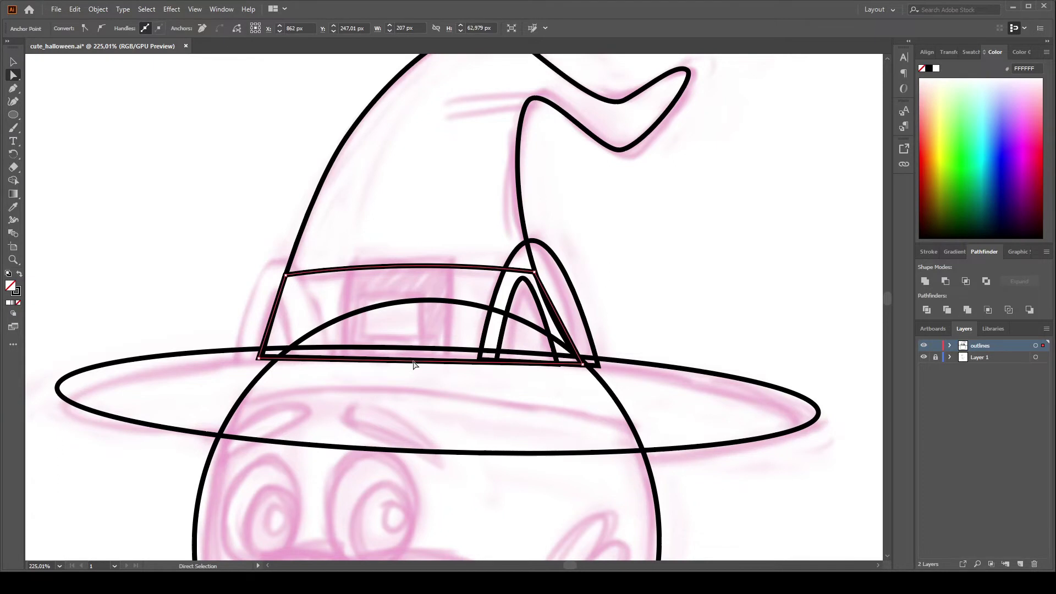
key("v")
left_click(719, 288)
left_click_drag(577, 334, 325, 346)
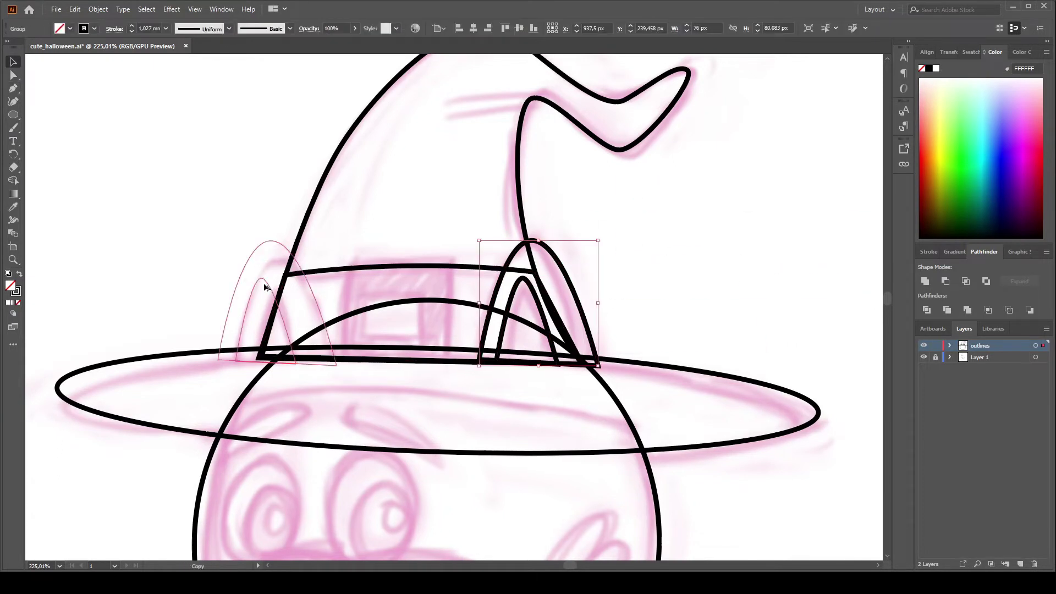
left_click(253, 231)
- Draw a thin ellipse across the face, then delete it
scroll(239, 206, "down", 5)
key("l")
left_click_drag(765, 291, 318, 168)
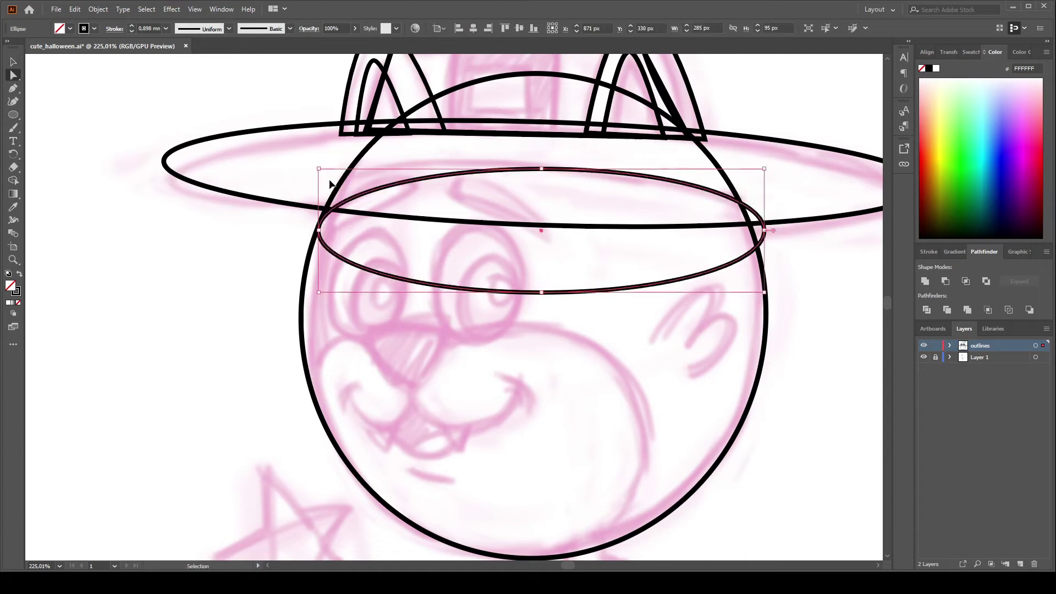
key("Delete")
- Pen a rounded triangular nose outline on the cat's face
key("p")
left_click_drag(344, 278, 336, 227)
left_click(352, 284)
left_click(442, 282)
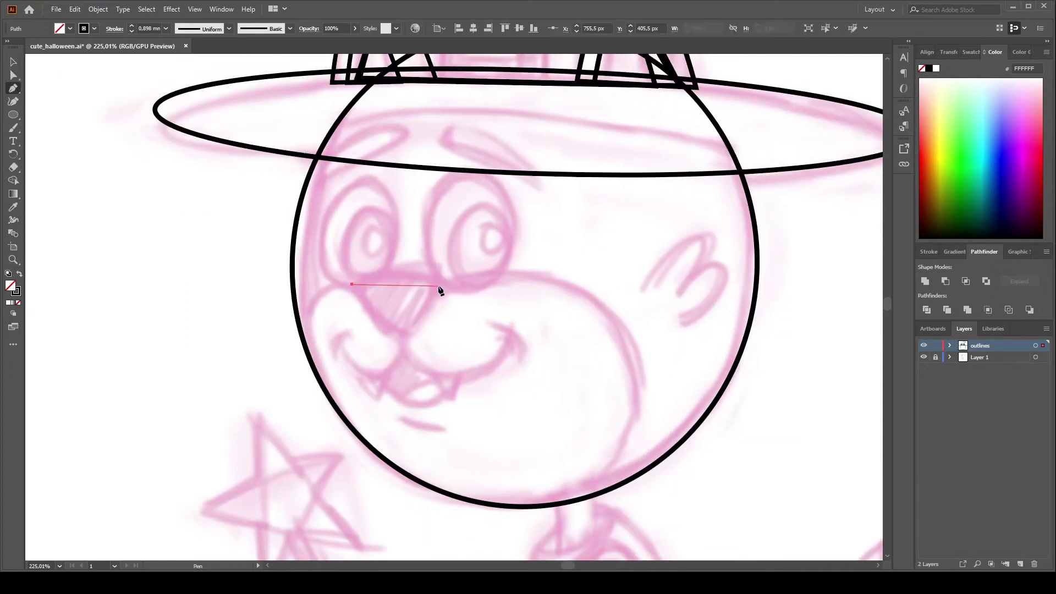
left_click(401, 338)
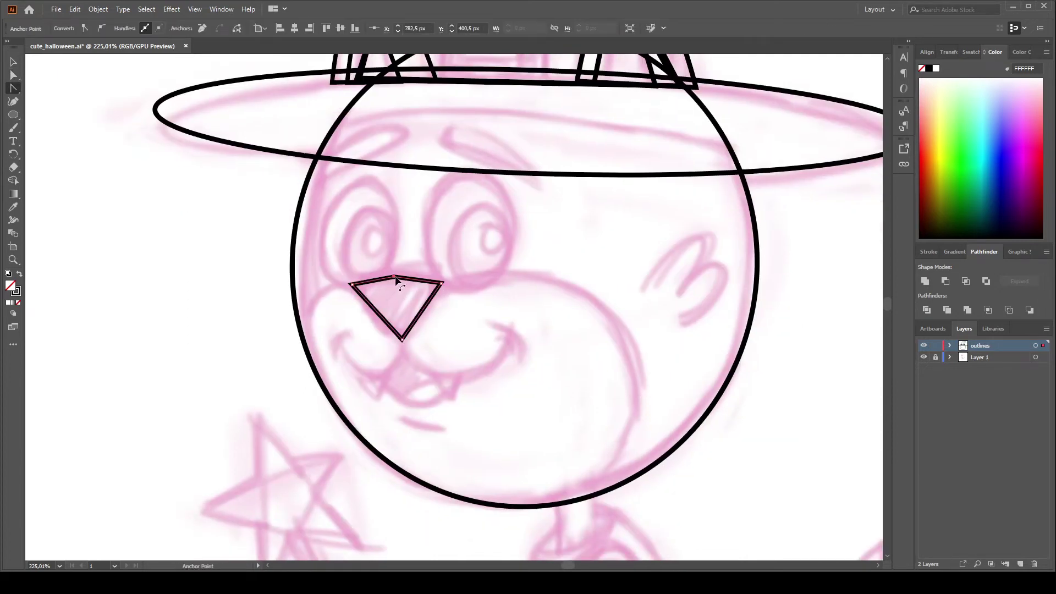
left_click_drag(351, 284, 348, 287)
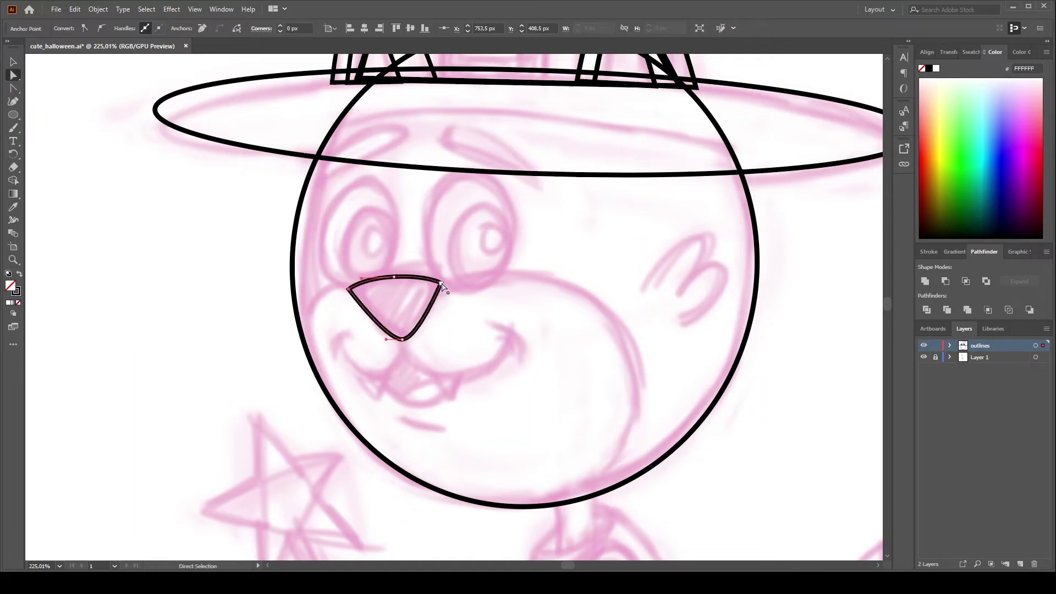
- Draw the outer eye, inner eye and pupil ellipses and group them
left_click(13, 115)
left_click_drag(526, 293, 520, 292)
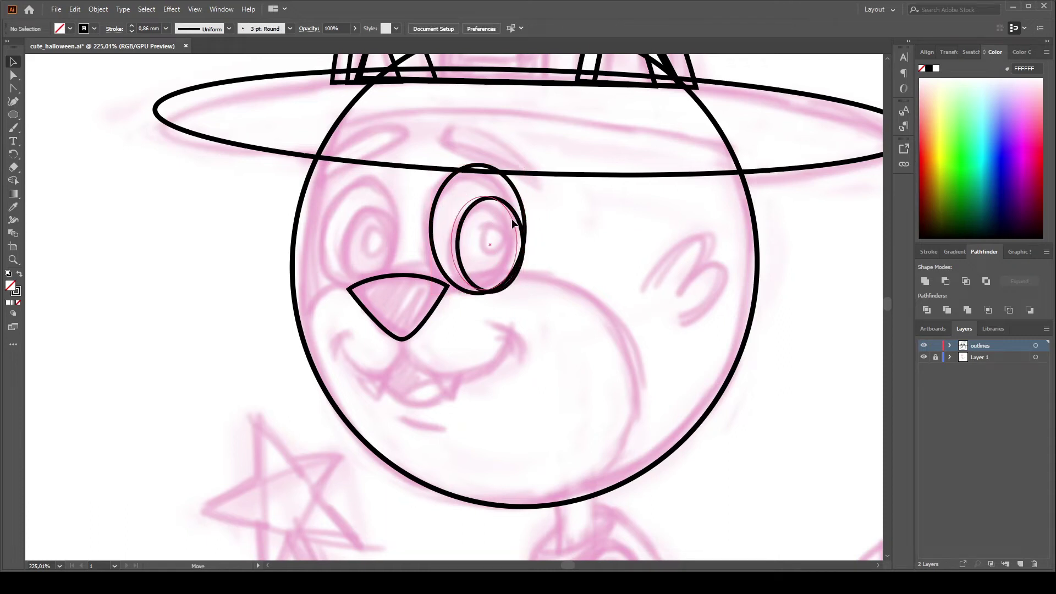
mouse_move(484, 212)
left_mouse_down()
mouse_move(505, 237)
mouse_move(394, 220)
left_mouse_up()
key("v")
key("ctrl+g")
- Pen the curved muzzle outline around the cheeks, closing it at the nose
key("p")
scroll(493, 225, "down", 3)
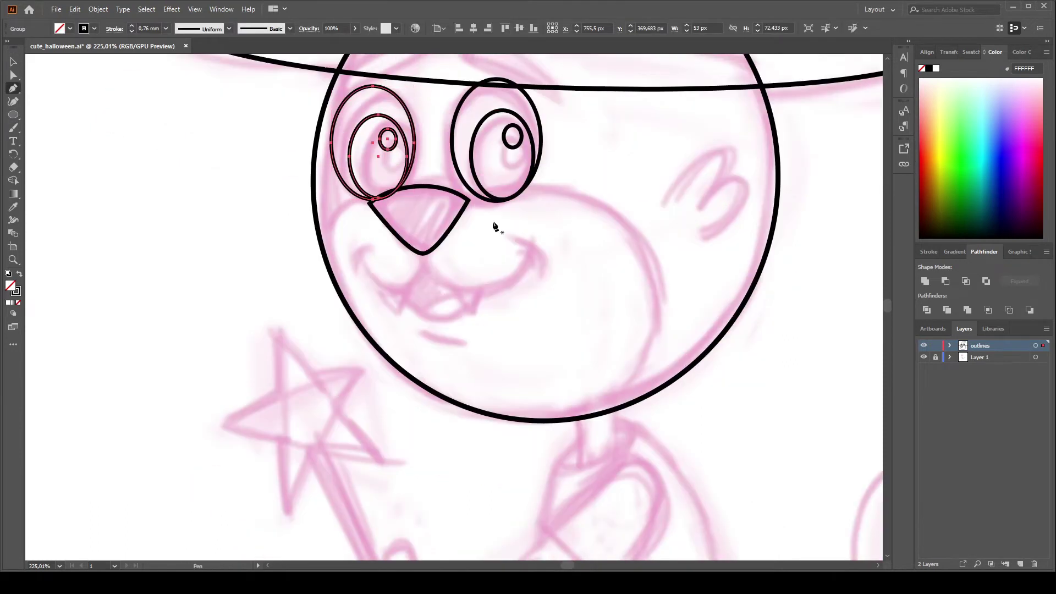
left_click_drag(631, 227, 678, 302)
left_click_drag(608, 419, 617, 365)
left_click(618, 363)
mouse_move(395, 300)
left_mouse_down()
mouse_move(448, 341)
mouse_move(351, 242)
left_mouse_up()
scroll(422, 329, "up", 3)
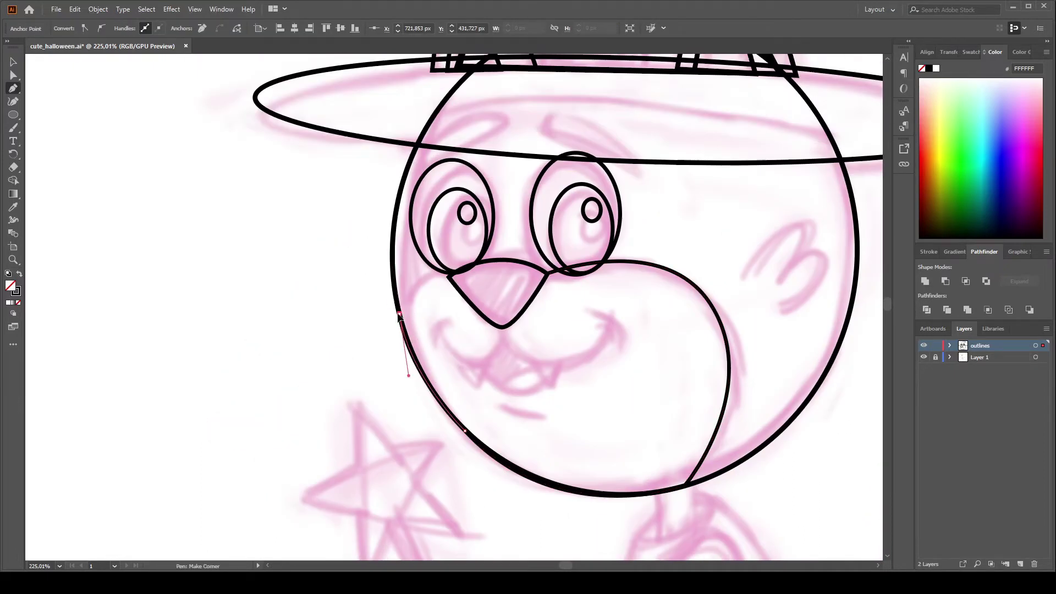
left_click_drag(454, 273, 499, 290)
left_click(454, 273)
left_click(550, 275)
key("a")
left_click(544, 278)
- Draw the cheek mark path
scroll(515, 276, "down", 3)
key("p")
left_click(656, 219)
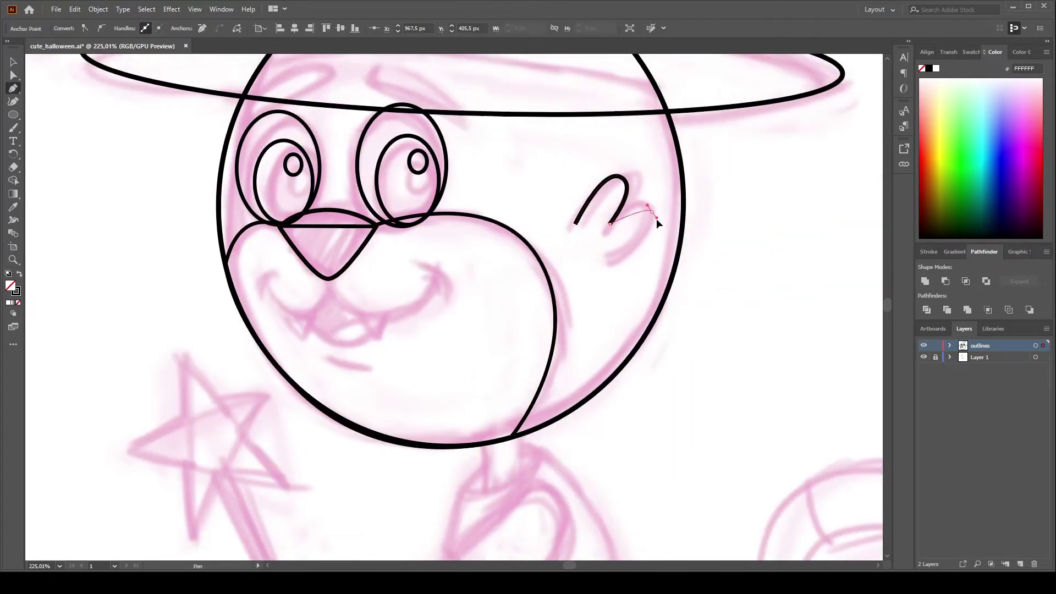
key("Escape")
- Pen the smiling mouth curve under the nose and the open mouth's lower edge
left_click(331, 280)
left_click_drag(379, 312, 404, 305)
left_click(400, 279)
key("p")
left_click(376, 313)
left_click_drag(419, 342, 446, 334)
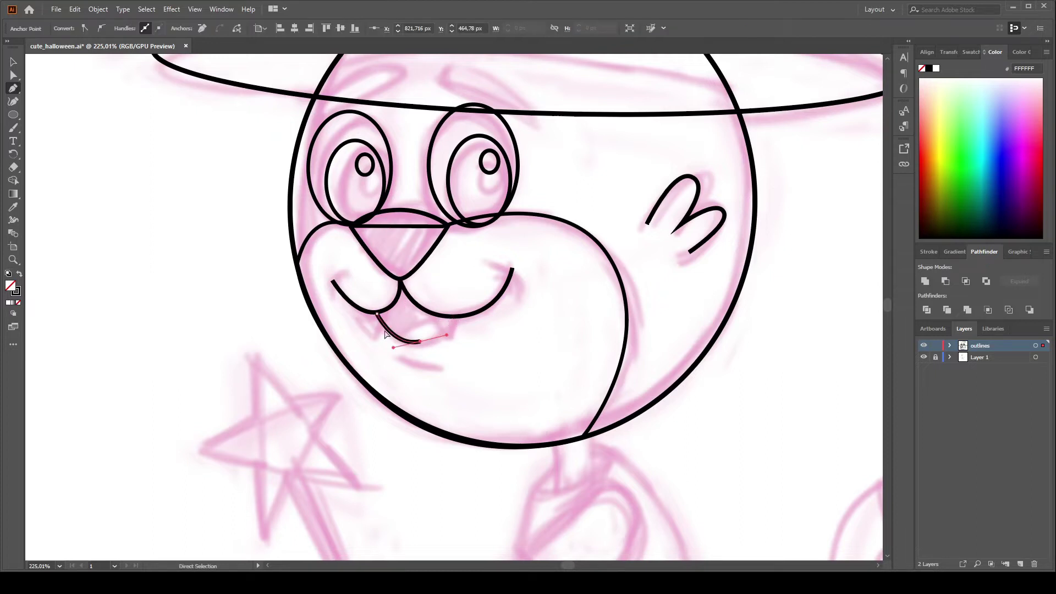
left_click(420, 342)
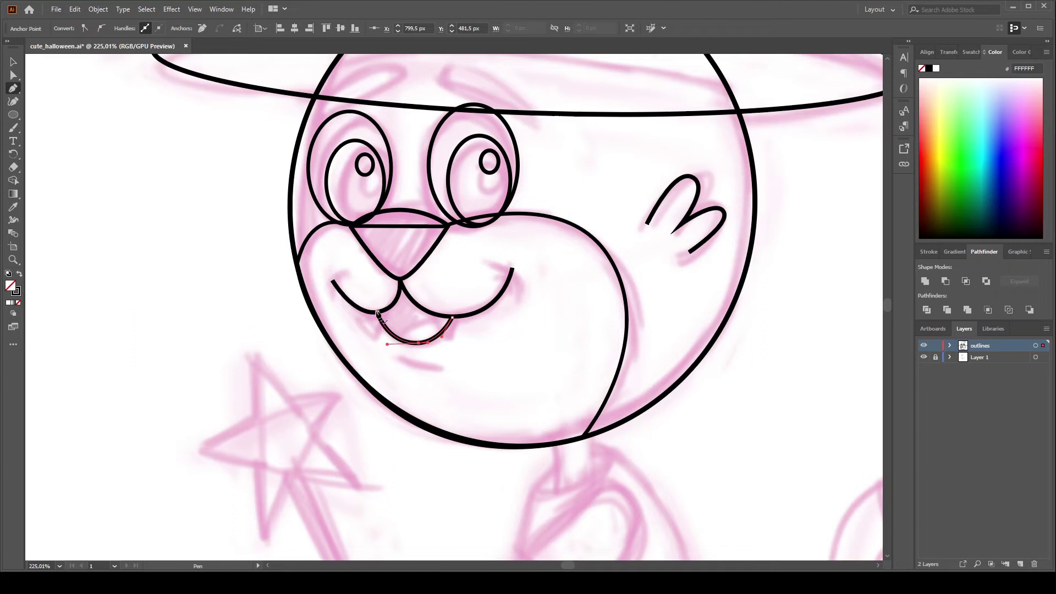
left_click_drag(403, 249, 398, 243)
- Give the mouth line round caps and add short strokes at the smile end and cheek
key("v")
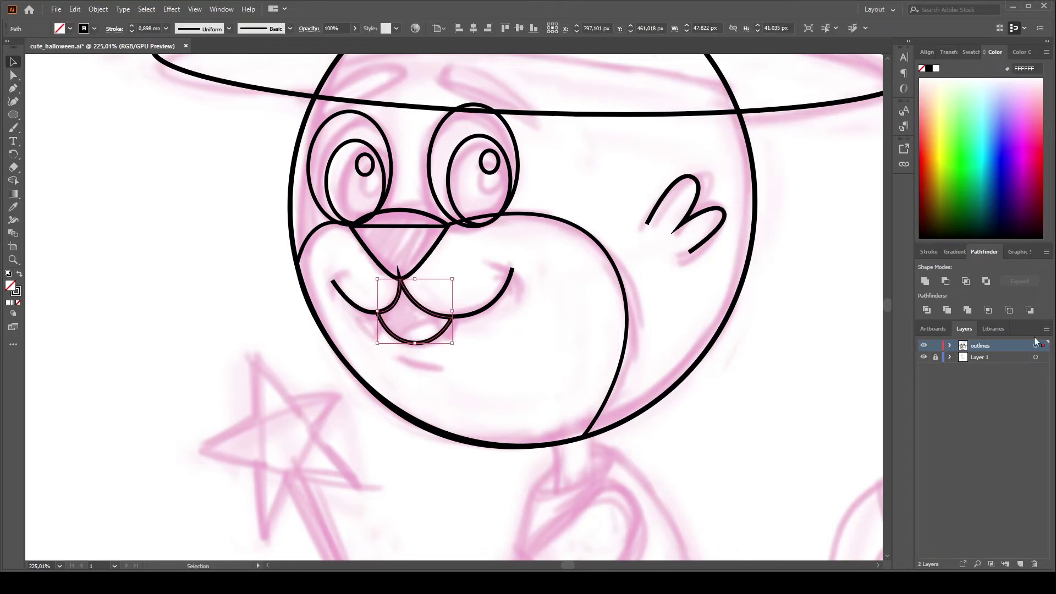
left_click(929, 251)
left_click(970, 283)
left_click_drag(489, 266, 512, 264)
left_click(531, 287)
left_click(347, 271)
left_click(325, 295)
- Draw a fang and its copy, the chin curve and the inner mouth shape
key("p")
left_click(436, 316)
mouse_move(447, 343)
left_mouse_down()
mouse_move(456, 343)
mouse_move(388, 331)
mouse_move(459, 370)
left_mouse_up()
key("p")
left_click(476, 364)
left_click_drag(529, 385, 546, 381)
left_click(474, 335, "ctrl")
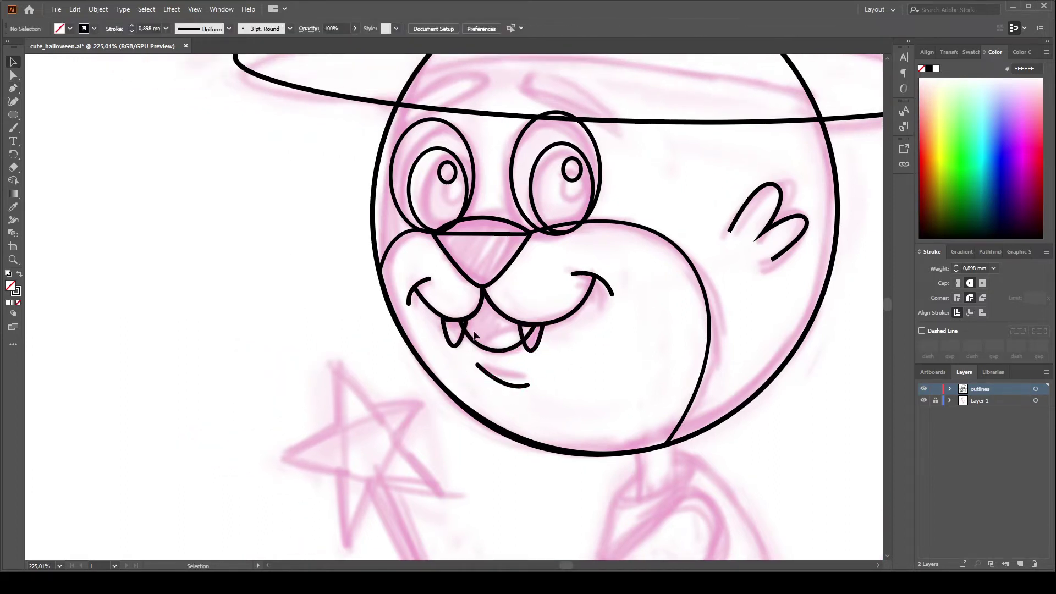
left_click(474, 339)
left_click_drag(535, 325, 584, 328)
left_click(474, 340)
- Draw an arched eyebrow, reflect a copy, and place it over the other eye
scroll(540, 385, "up", 5)
scroll(540, 384, "right", 2)
left_click(339, 286)
left_click_drag(405, 254, 599, 256)
key("v")
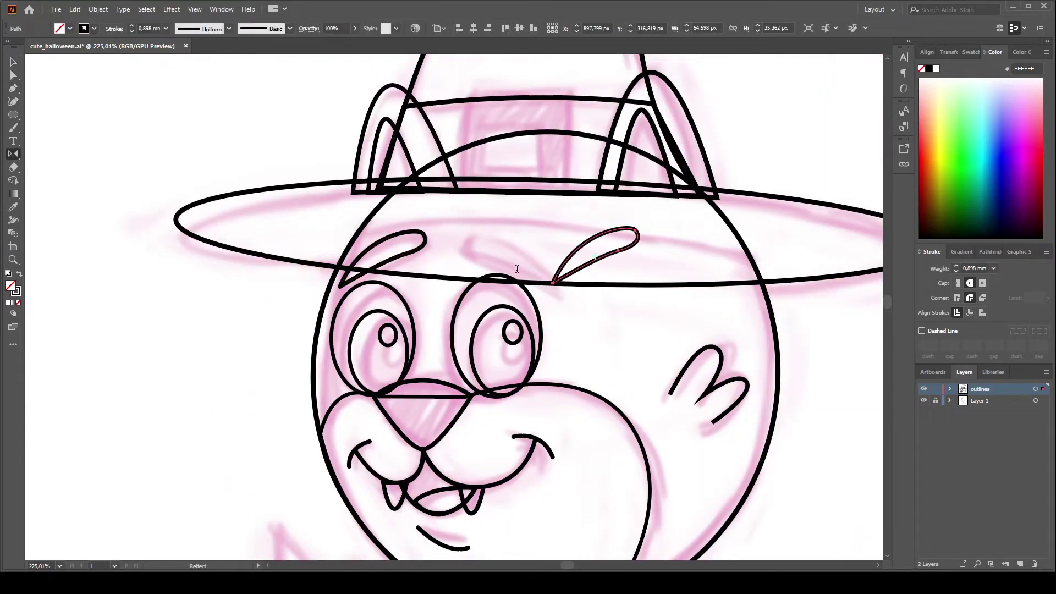
left_click_drag(517, 269, 517, 308)
key("v")
left_click(617, 242)
left_click_drag(548, 241, 491, 235)
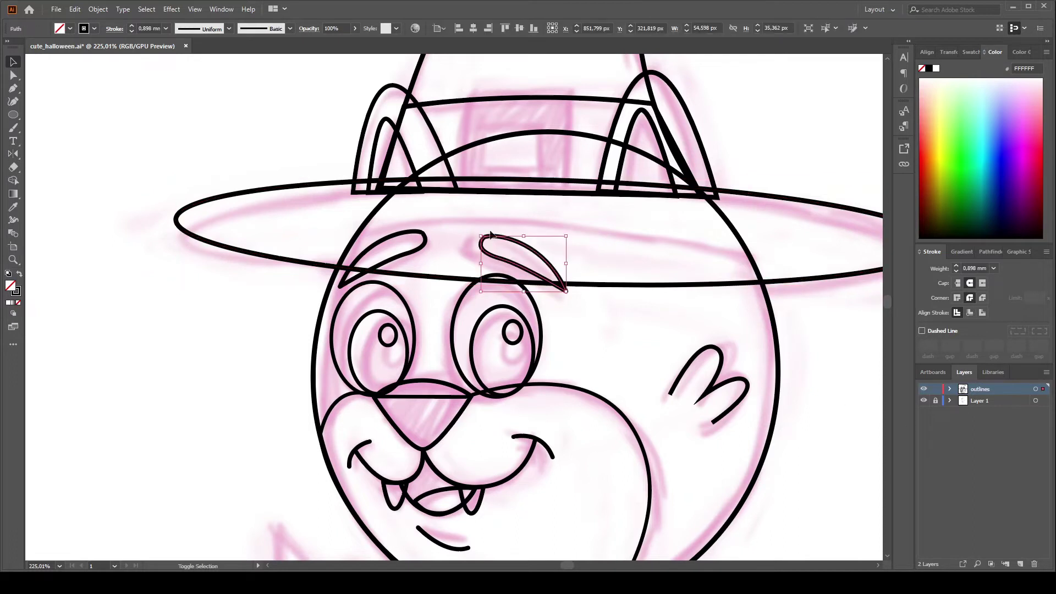
- Deselect everything, fit the drawing in view and save it
key("ctrl+shift+a")
key("ctrl+0")
key("ctrl+s")
- Zoom in on the cat's body and pen the collar and robe outline
key("z")
left_click(651, 373)
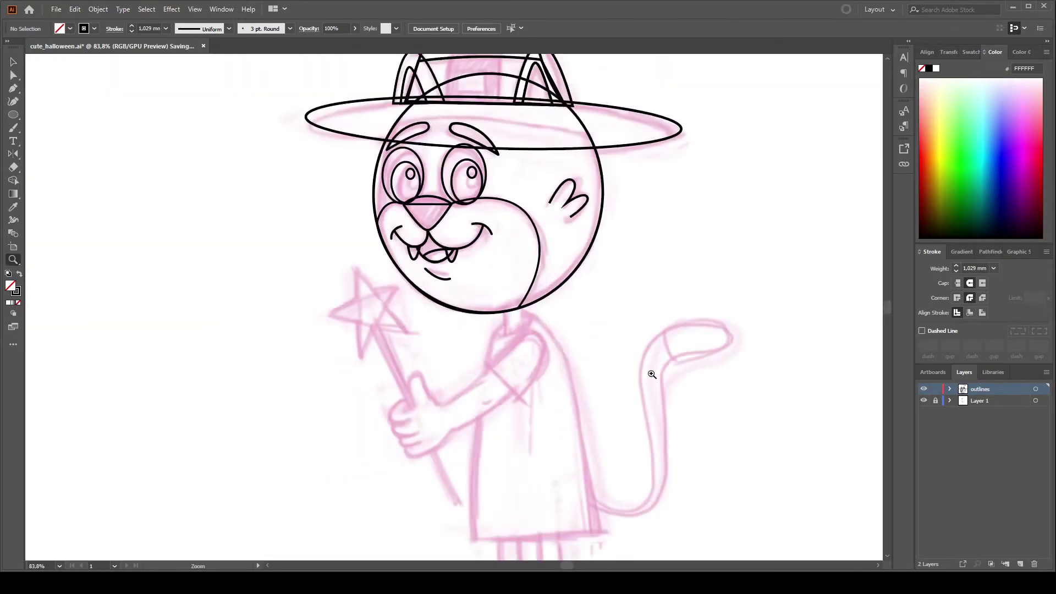
mouse_move(496, 296)
left_mouse_down()
mouse_move(525, 342)
mouse_move(495, 555)
left_mouse_up()
key("p")
scroll(520, 346, "down", 5)
left_click(520, 96)
scroll(622, 388, "up", 5)
scroll(618, 385, "up", 5)
left_click_drag(521, 264, 624, 257)
left_click_drag(488, 495, 478, 298)
scroll(478, 297, "down", 5)
- Draw a leg outline under the robe with a rounded foot
key("p")
left_click(494, 277)
left_click(498, 376)
left_click_drag(422, 410, 422, 433)
left_click(536, 412)
scroll(536, 412, "up", 2)
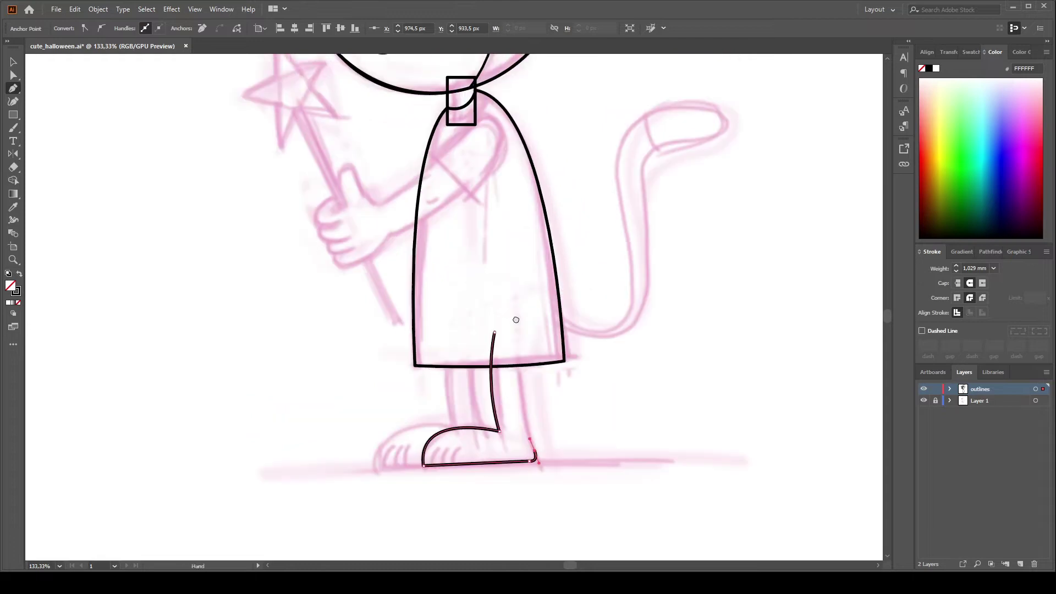
left_click(499, 323)
key("z")
left_click(515, 436)
- Add three toe lines to the foot, undo the last one, and zoom out
key("p")
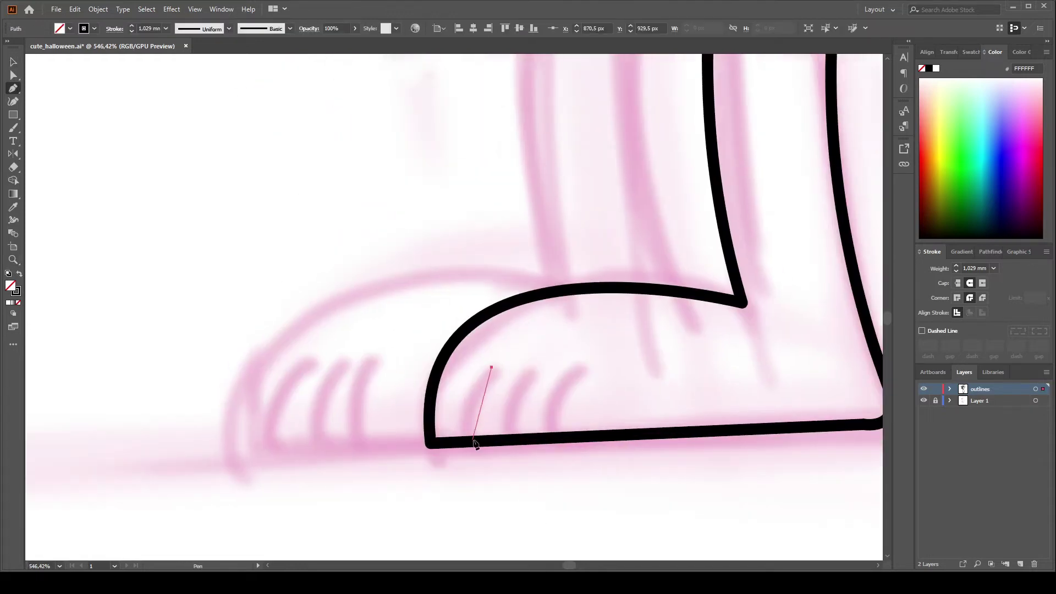
left_click_drag(472, 434, 492, 367)
left_click_drag(517, 433, 536, 367)
left_click_drag(558, 431, 575, 367)
key("v")
key("ctrl+z")
key("ctrl+z")
key("ctrl+minus")
key("ctrl+minus")
key("ctrl+minus")
- Drag a copy of the leg, foot and toes left as the second leg
key("v")
left_click(615, 347)
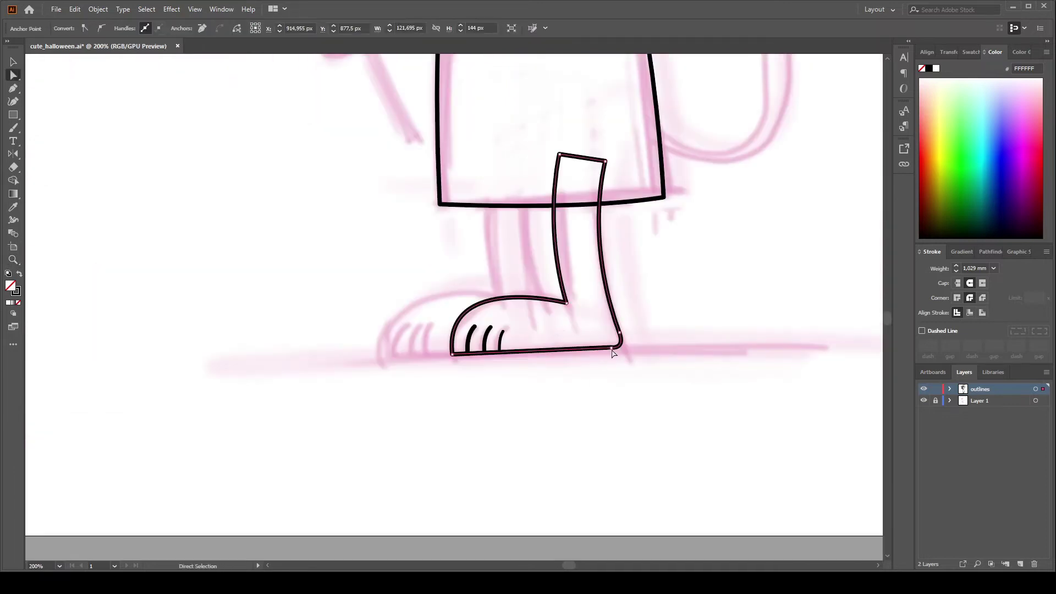
left_click_drag(608, 301, 542, 302)
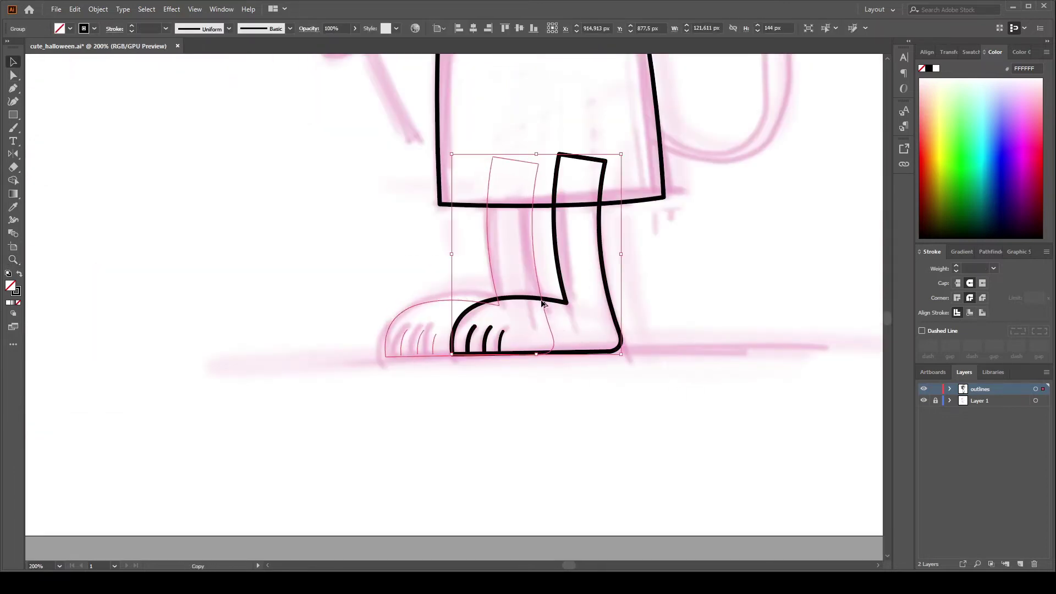
left_click(678, 309)
scroll(550, 330, "up", 5)
- Pen the curling tail from the robe's edge around its tip and back
key("p")
left_click(421, 380)
left_click_drag(506, 424, 561, 294)
scroll(561, 302, "up", 5)
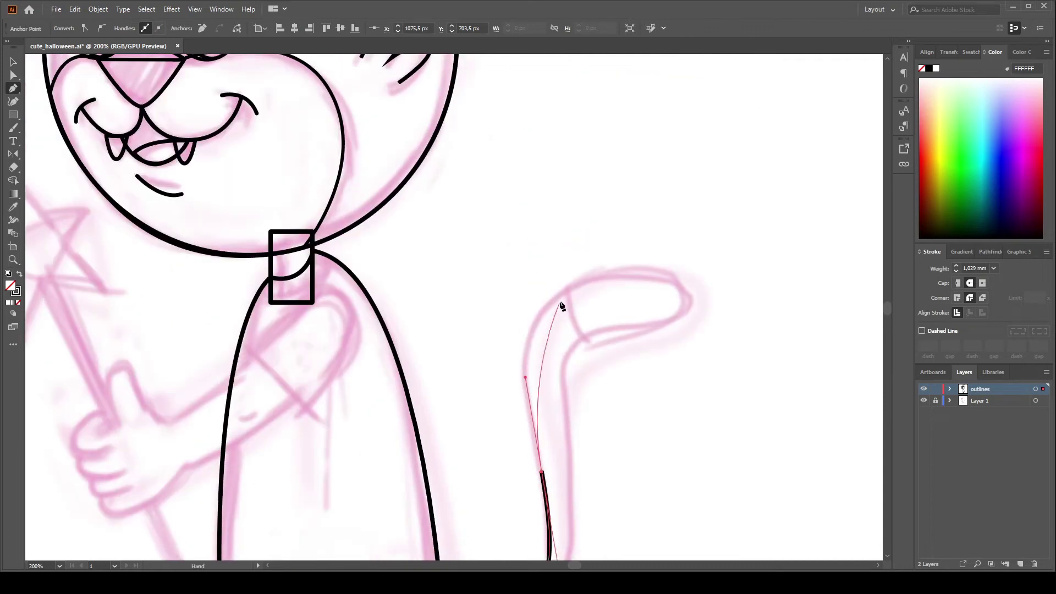
left_click_drag(610, 331, 585, 343)
left_click_drag(565, 418, 569, 456)
scroll(550, 385, "down", 5)
left_click_drag(550, 413, 620, 409)
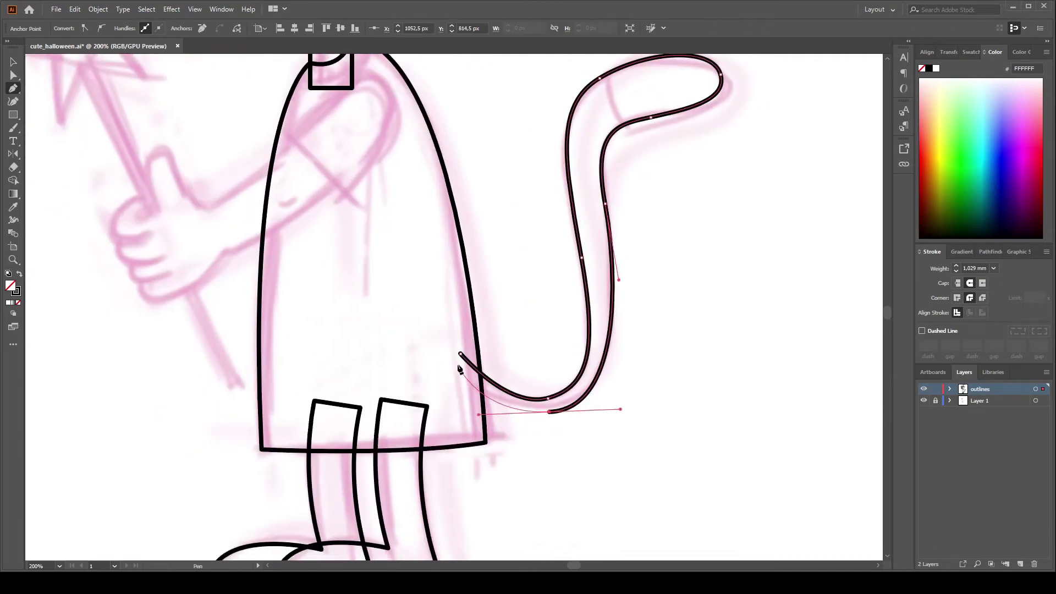
left_click(521, 349, "ctrl")
scroll(522, 349, "up", 5)
scroll(521, 349, "left", 5)
left_click(536, 265)
- Close the sleeve with a rounded shoulder and outline the star with the Pen tool
left_click_drag(595, 333, 619, 350)
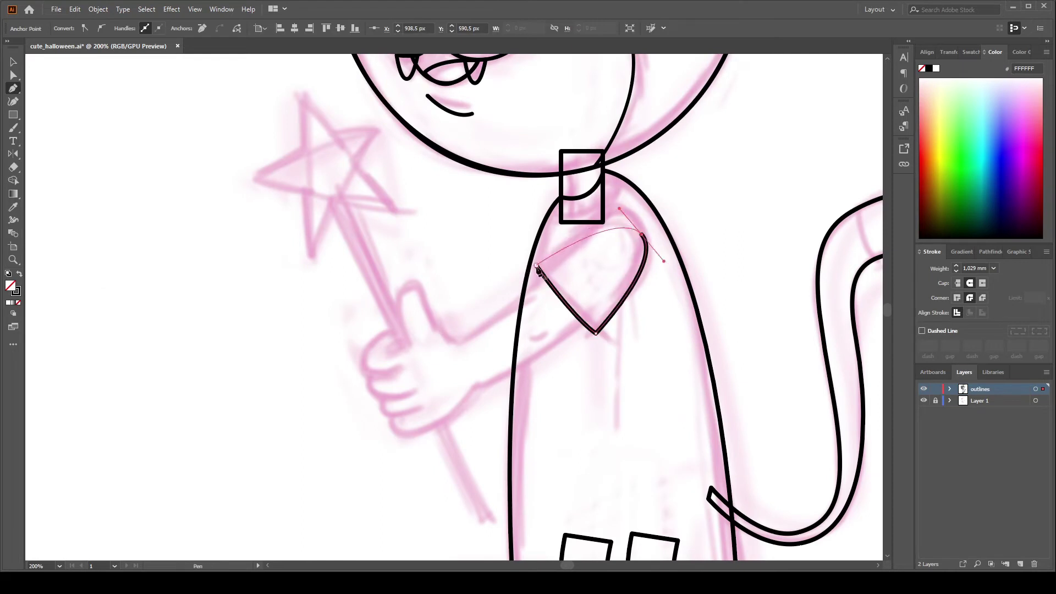
scroll(346, 208, "up", 5)
scroll(346, 208, "left", 4)
left_click(376, 205)
left_click(378, 261)
left_click(334, 289)
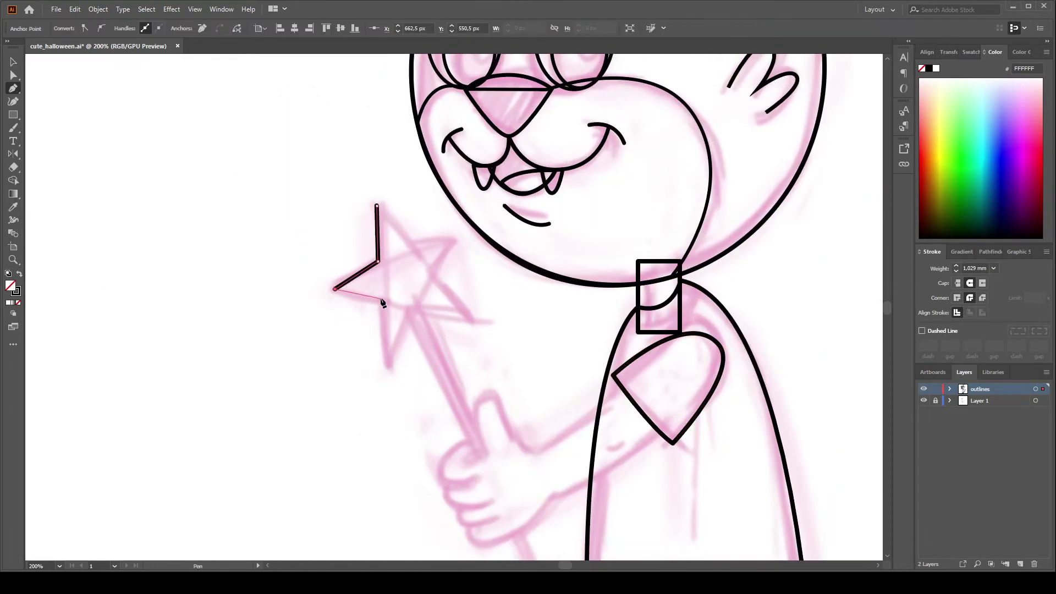
left_click(373, 290, "ctrl")
scroll(373, 290, "down", 5)
scroll(373, 290, "right", 3)
- Trace the hand and arm outline from the thumb, around the knuckles, up to the sleeve
left_click(423, 326)
left_click_drag(388, 377, 417, 406)
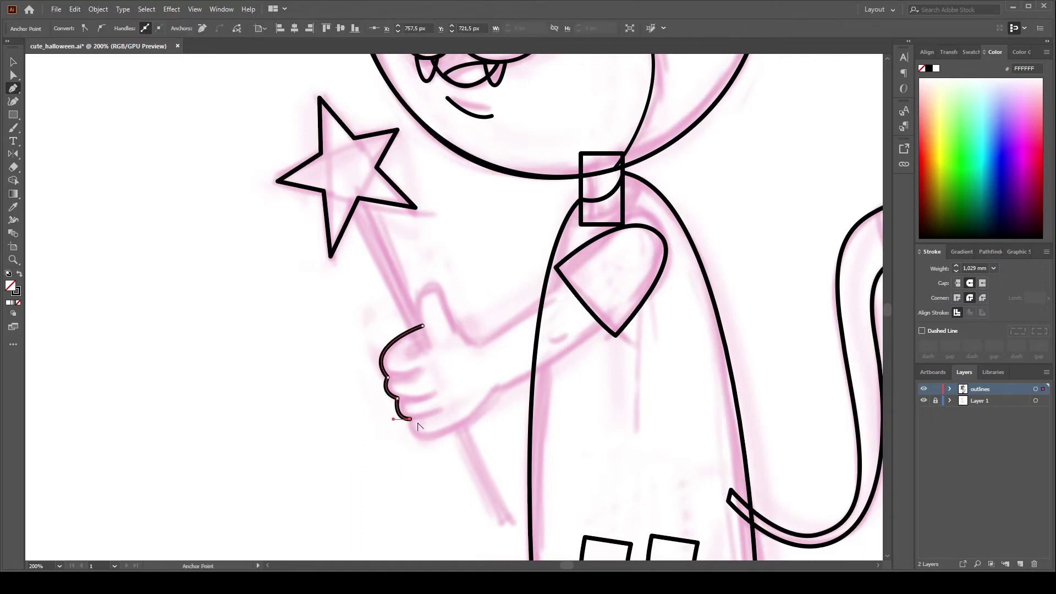
left_click_drag(562, 341, 504, 406)
left_click_drag(552, 377, 584, 335)
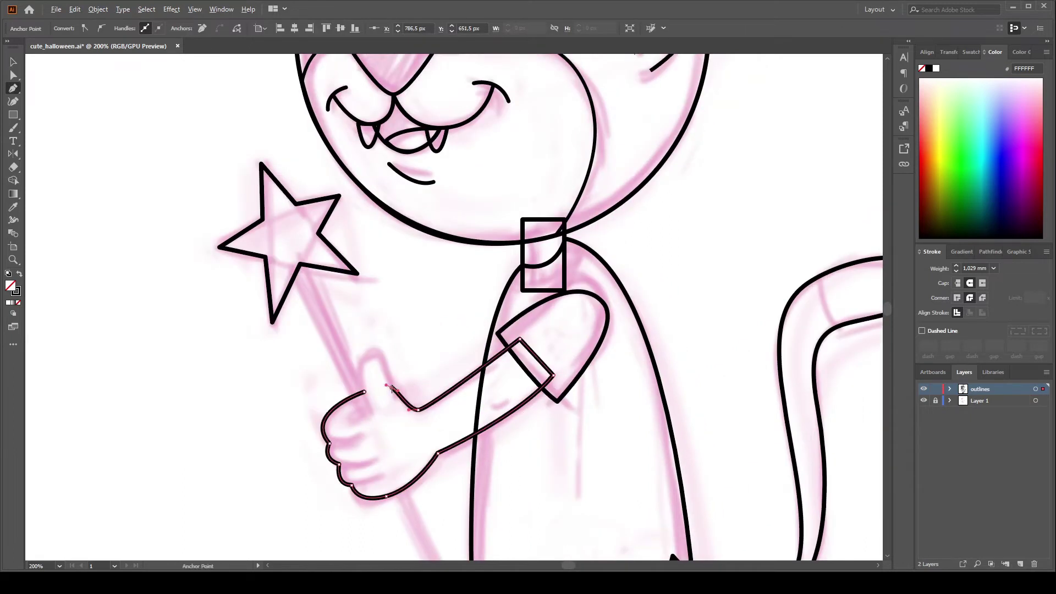
left_click(387, 362)
scroll(387, 385, "down", 2)
scroll(388, 385, "left", 1)
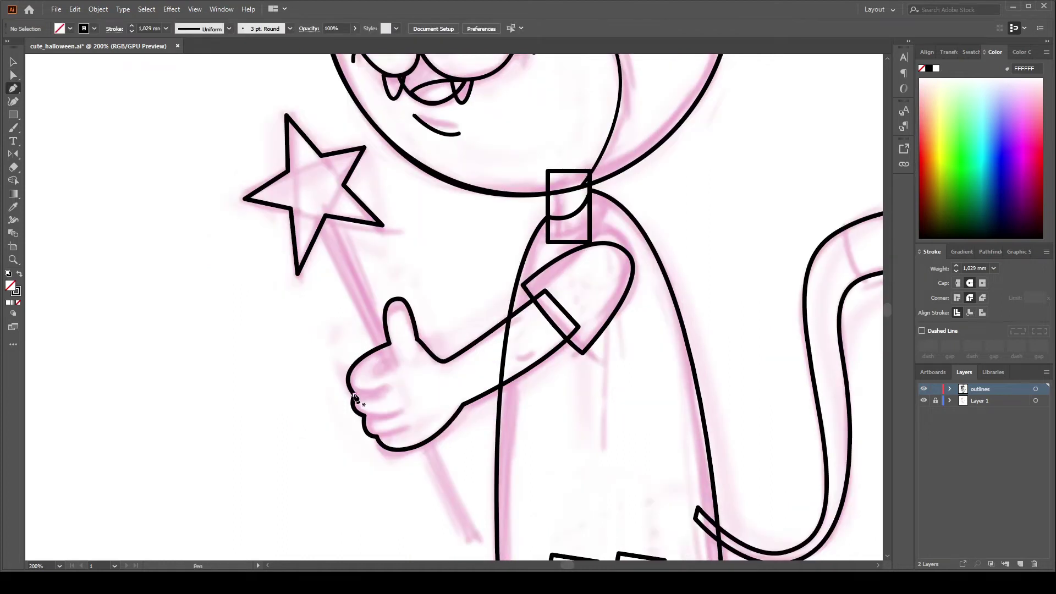
- Reshape the finger curves with Direct Selection to form the finger creases
key("a")
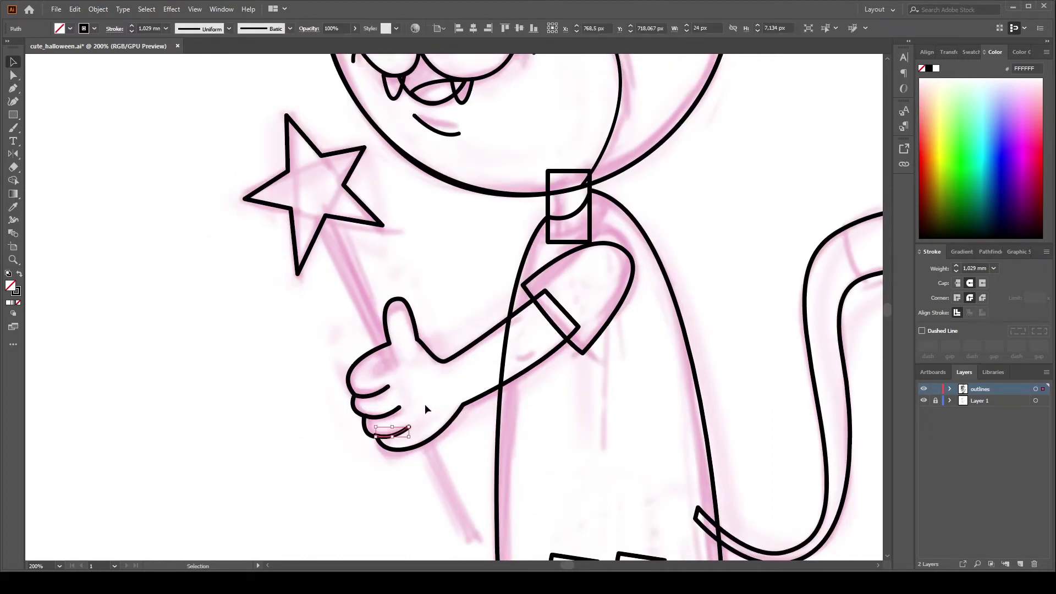
scroll(424, 404, "up", 8, "alt")
left_click(413, 412)
left_click_drag(436, 441, 432, 448)
left_click_drag(325, 407, 330, 413)
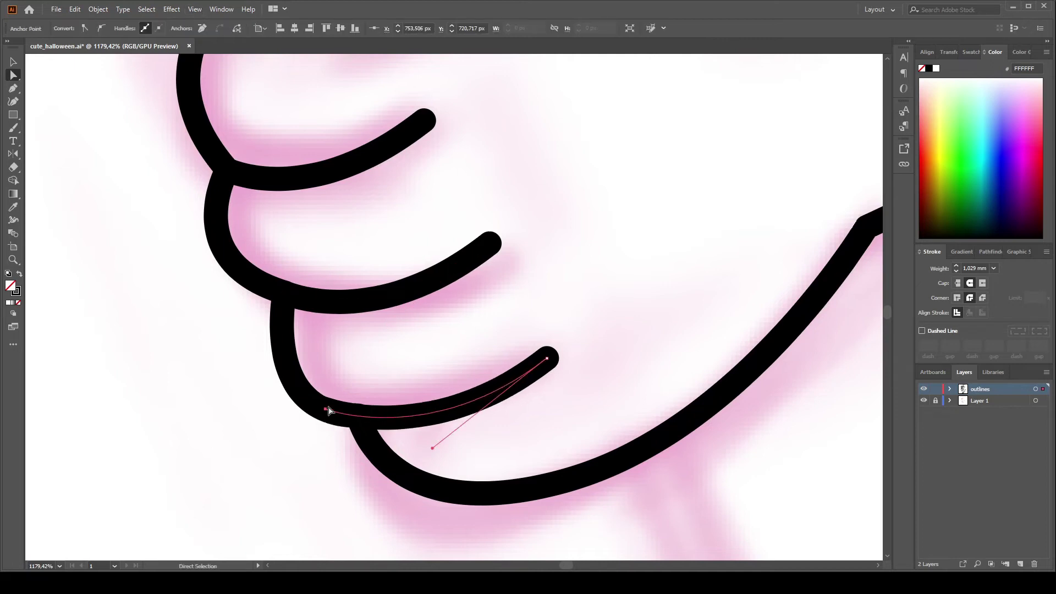
key("ctrl+shift+a")
scroll(614, 482, "down", 6, "alt")
scroll(614, 481, "up", 3)
- Draw the wand stick's sides running from the star down to the hand
key("o")
key("p")
left_click(515, 244)
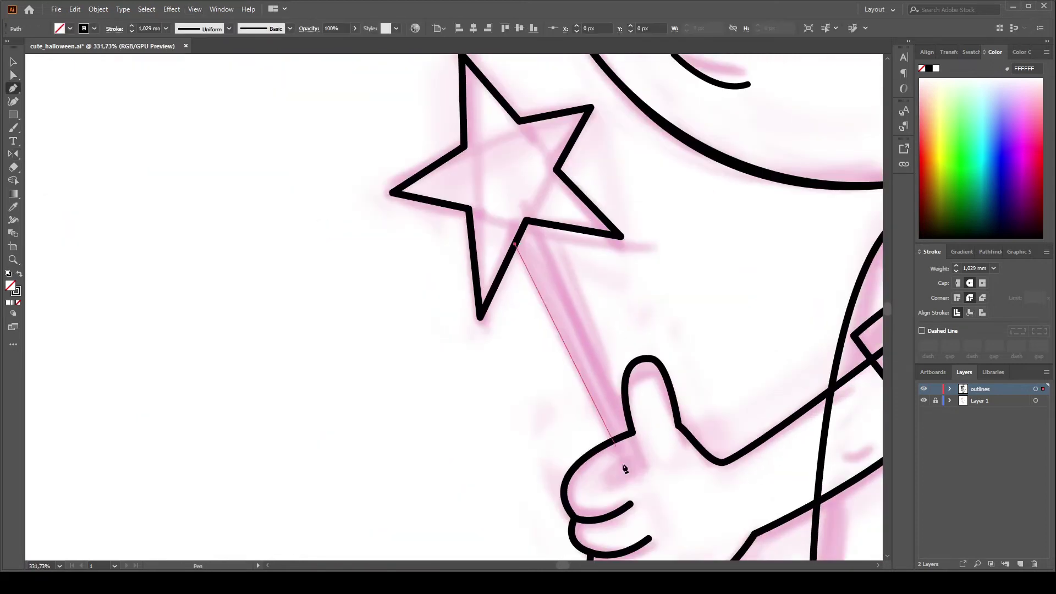
left_click_drag(625, 477, 647, 457)
left_click(548, 230)
key("a")
scroll(646, 313, "down", 2)
left_click(647, 313)
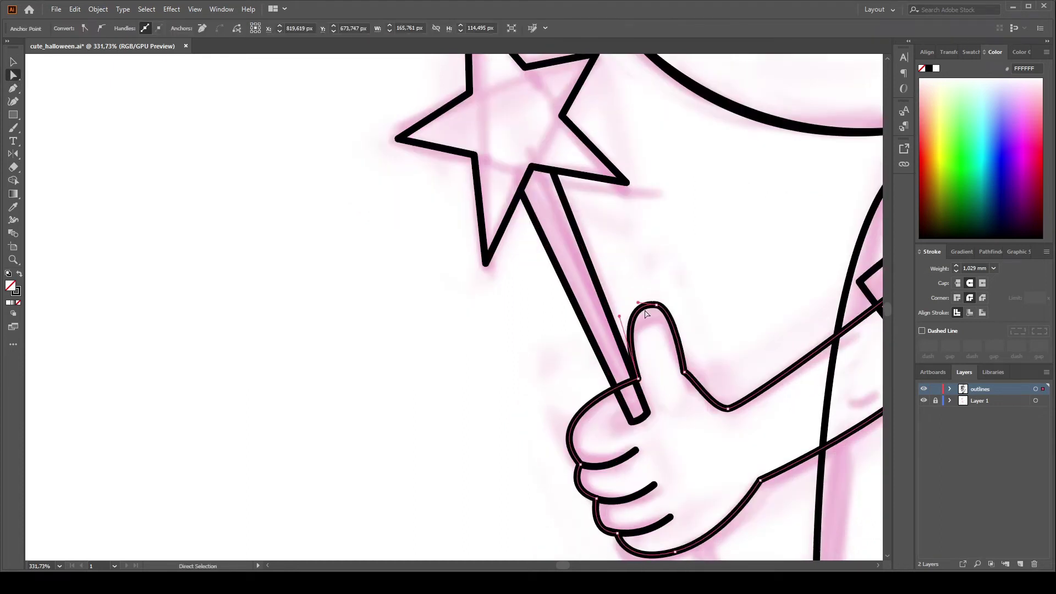
key("ctrl+shift+a")
scroll(672, 306, "down", 2)
key("p")
- Extend the wand stick below the hand and close its shape
left_click(645, 360)
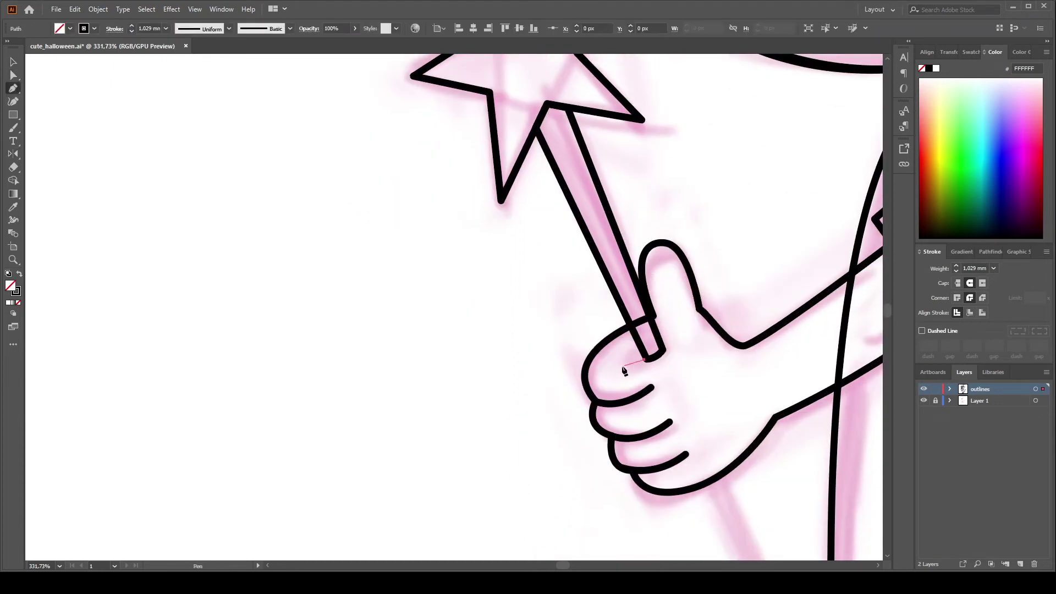
key("v")
key("ctrl+shift+a")
scroll(507, 329, "down", 5)
scroll(507, 329, "right", 5)
left_click(559, 469)
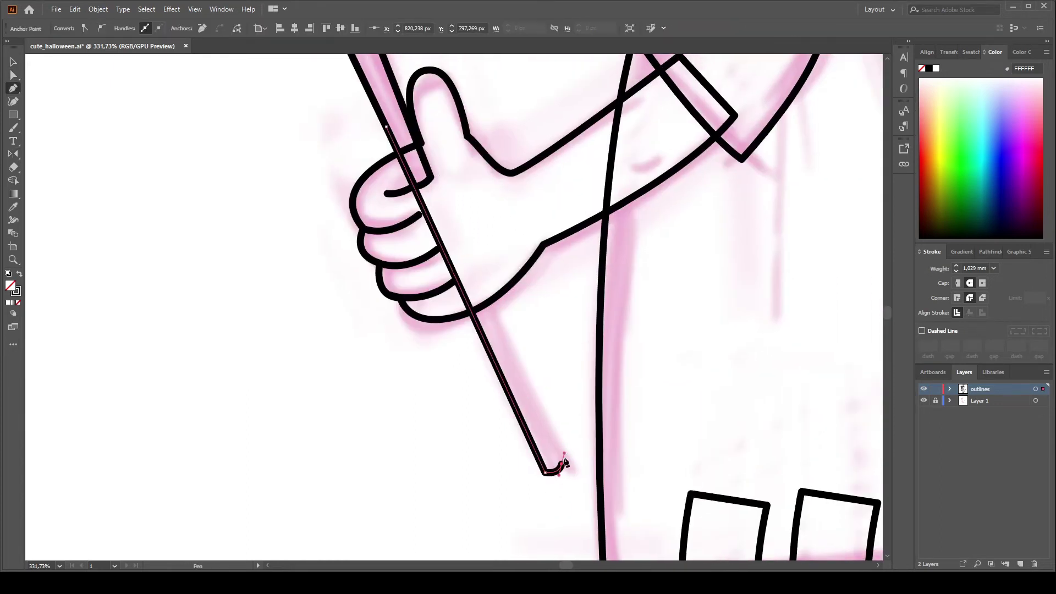
scroll(511, 429, "up", 3)
scroll(511, 429, "left", 1)
left_click(406, 251)
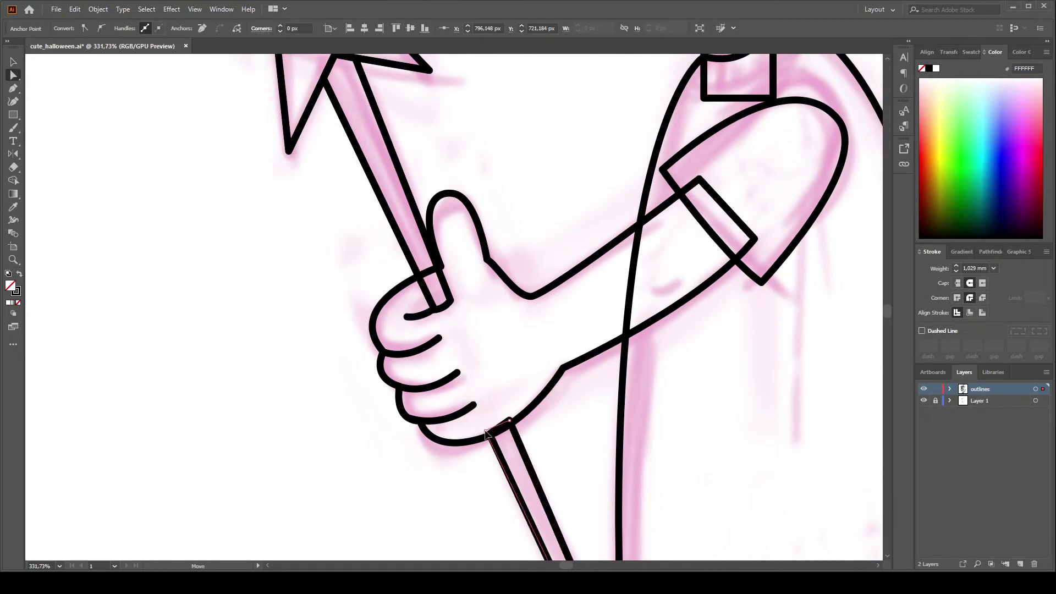
key("ctrl+shift+a")
scroll(207, 314, "down", 5)
scroll(447, 160, "up", 3)
- Draw two lines from the hat brim to the hat's curve
scroll(570, 302, "up", 3)
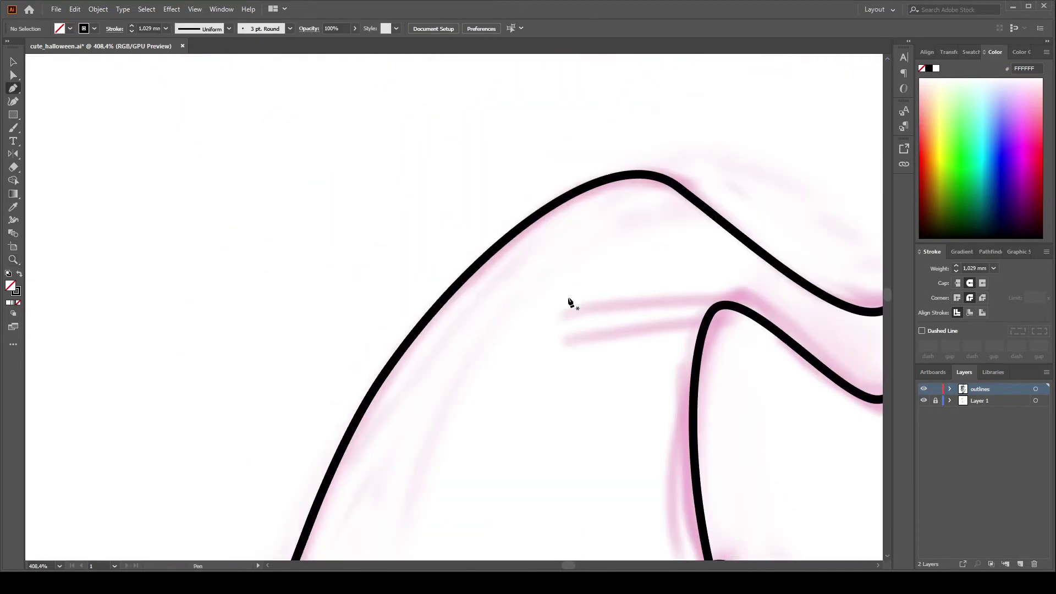
left_click(570, 302)
left_click(711, 302)
left_click(584, 332)
left_click(710, 303)
scroll(438, 358, "down", 5)
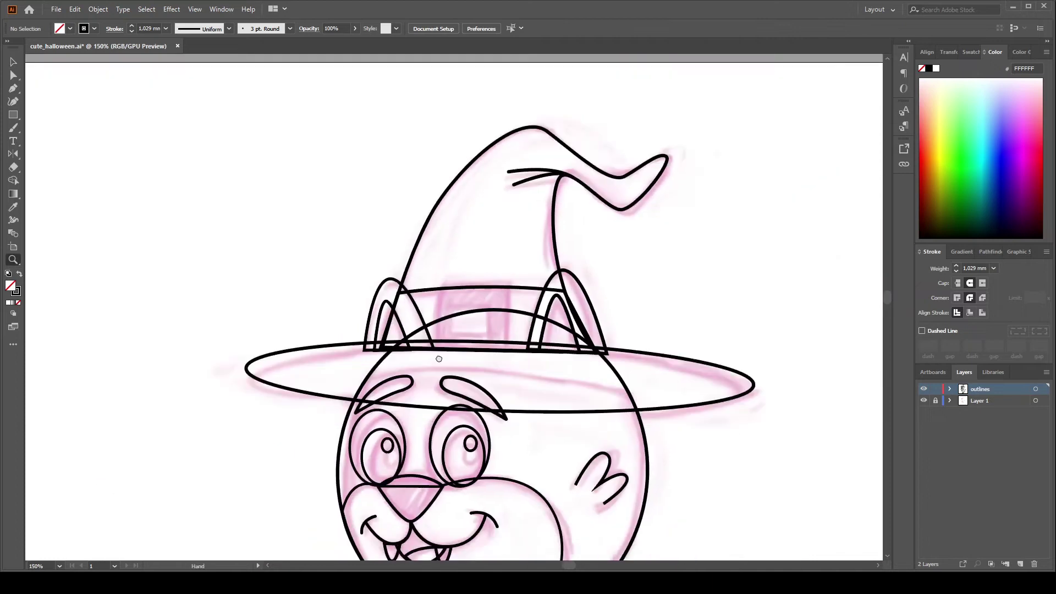
scroll(438, 358, "up", 3)
- Draw the inner square inside the hat buckle
left_click(454, 269)
left_click_drag(435, 396, 442, 460)
left_click(480, 290)
left_click_drag(471, 366, 513, 368)
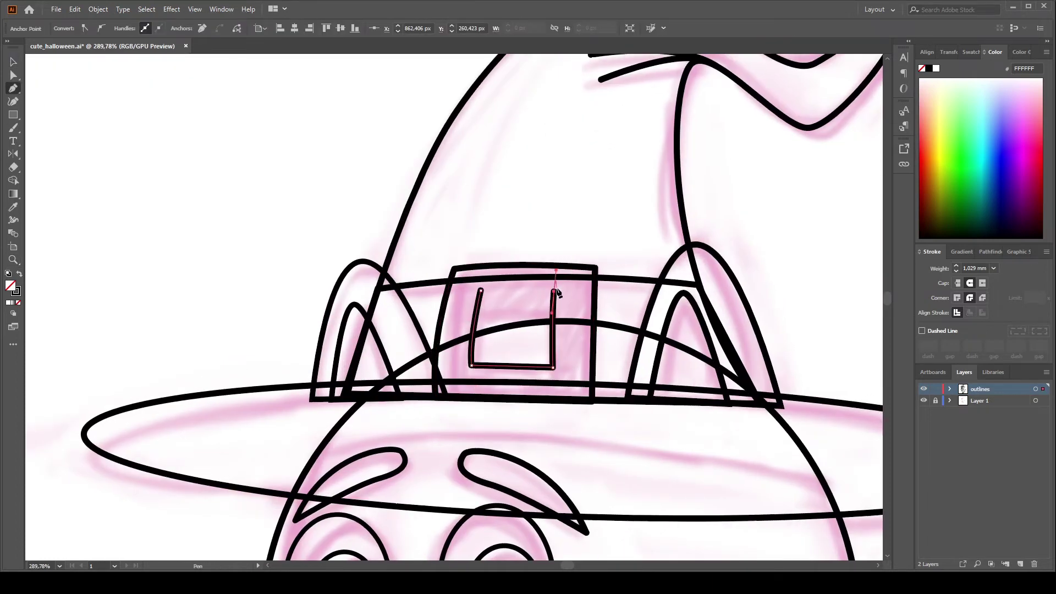
left_click(480, 289)
scroll(507, 219, "down", 5)
- Draw a closed band shape across the head under the brim and fill it bright green
left_click(288, 293)
left_click_drag(322, 232, 336, 220)
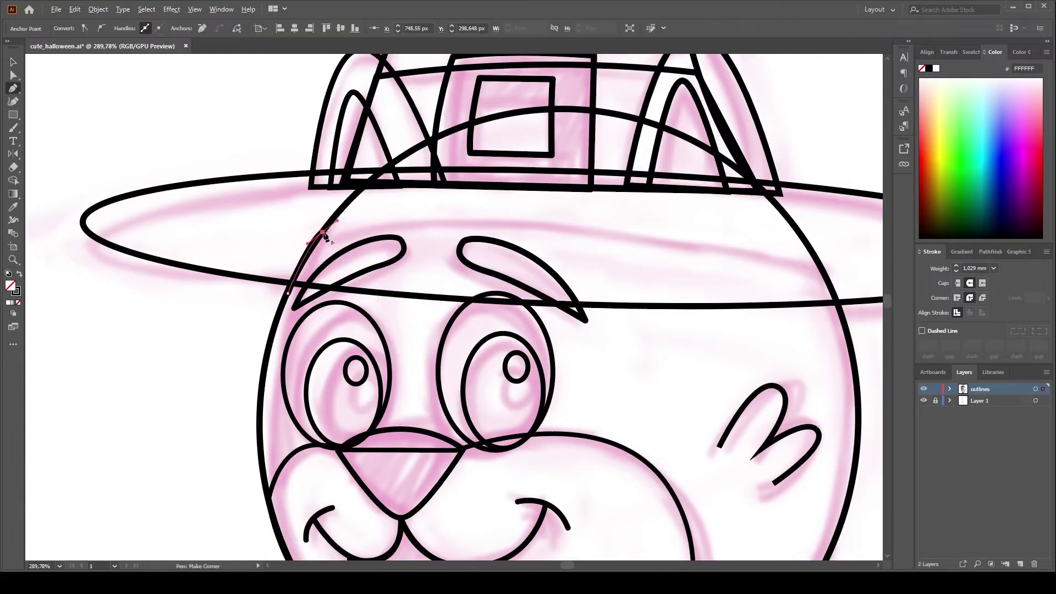
scroll(325, 236, "right", 5)
left_click(505, 226)
left_click(536, 293)
scroll(536, 293, "left", 5)
left_click(263, 270)
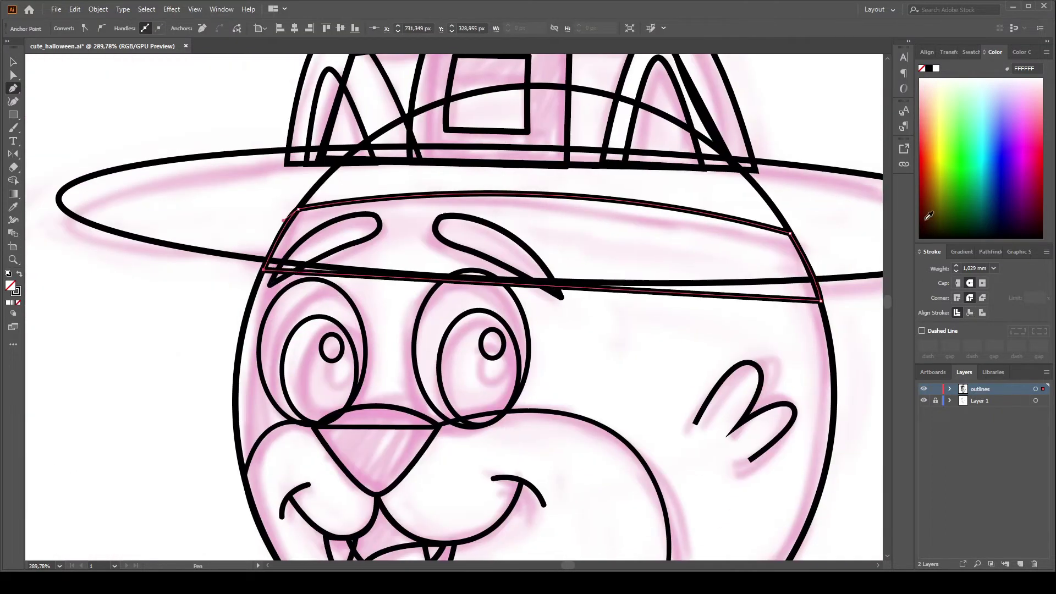
left_click(942, 168)
- Select the band with the brim and merge them into one outline in Pathfinder
key("a")
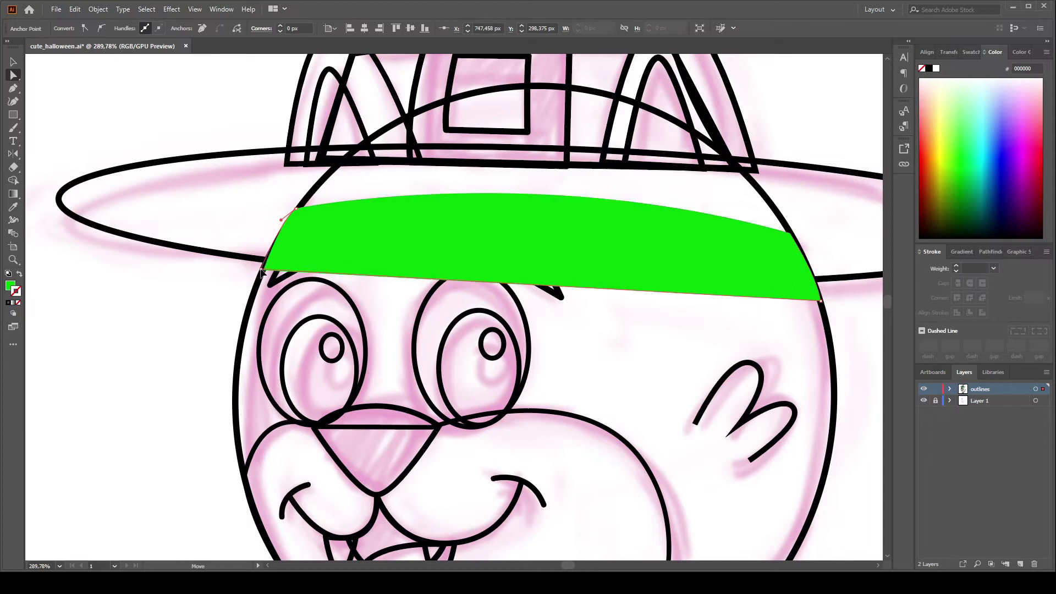
left_click(262, 259, "shift")
key("shift+ctrl+F9")
left_click(966, 281)
- Fit the artboard with Ctrl+0, hide the pink sketch layer and recentre the cat
key("ctrl+shift+a")
key("z")
key("ctrl+0")
left_click(923, 357)
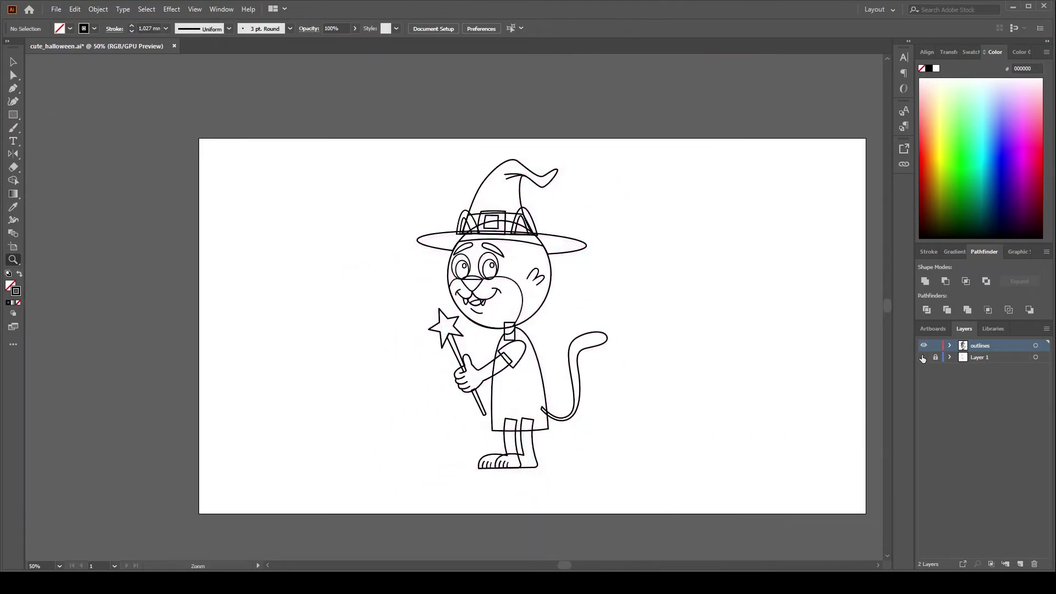
left_click_drag(396, 150, 707, 500)
left_click(713, 401)
left_click_drag(750, 368, 726, 379)
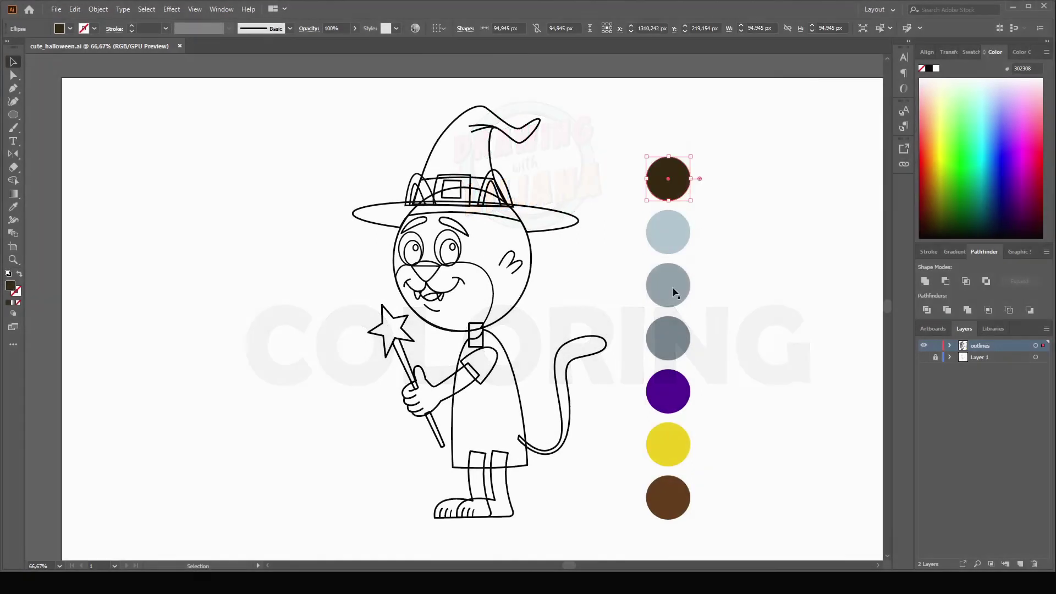
- Draw a large grey ellipse behind the cat's head
left_click_drag(675, 292, 628, 293)
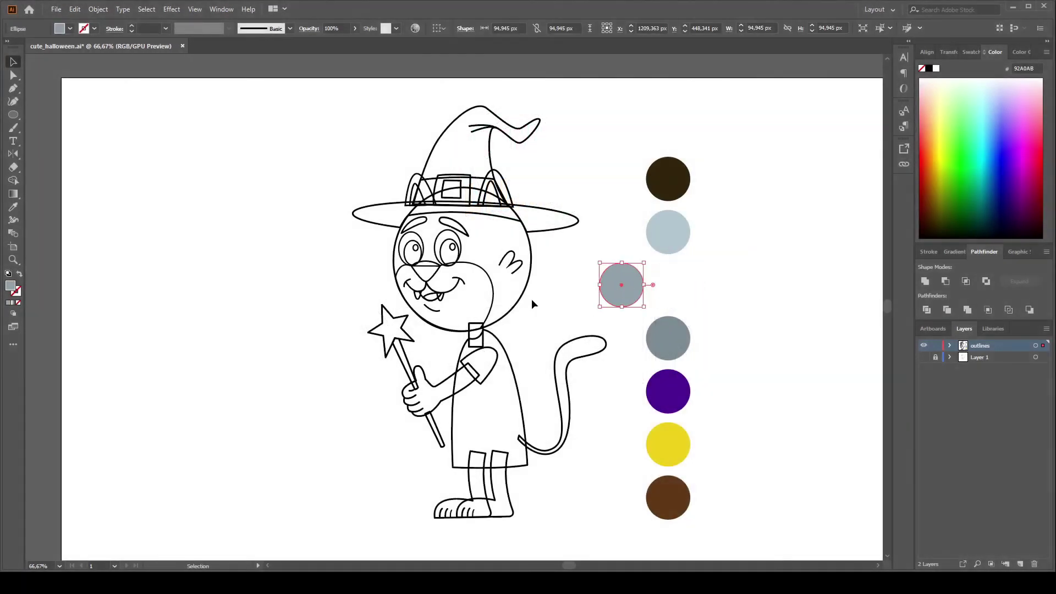
left_click(530, 295)
key("l")
left_click_drag(393, 188, 531, 331)
- Fill the nose dark brown, check the light blue muzzle, then darken the nose further
left_click(426, 271)
left_click(668, 171)
scroll(418, 253, "up", 5)
key("a")
left_click(584, 366)
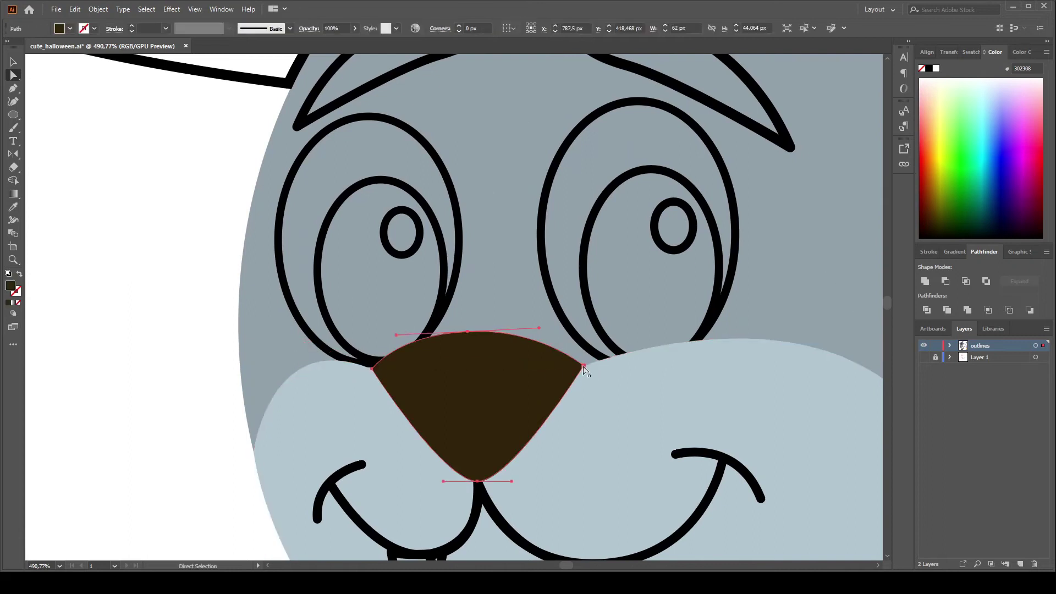
left_click(372, 369)
left_click(556, 388)
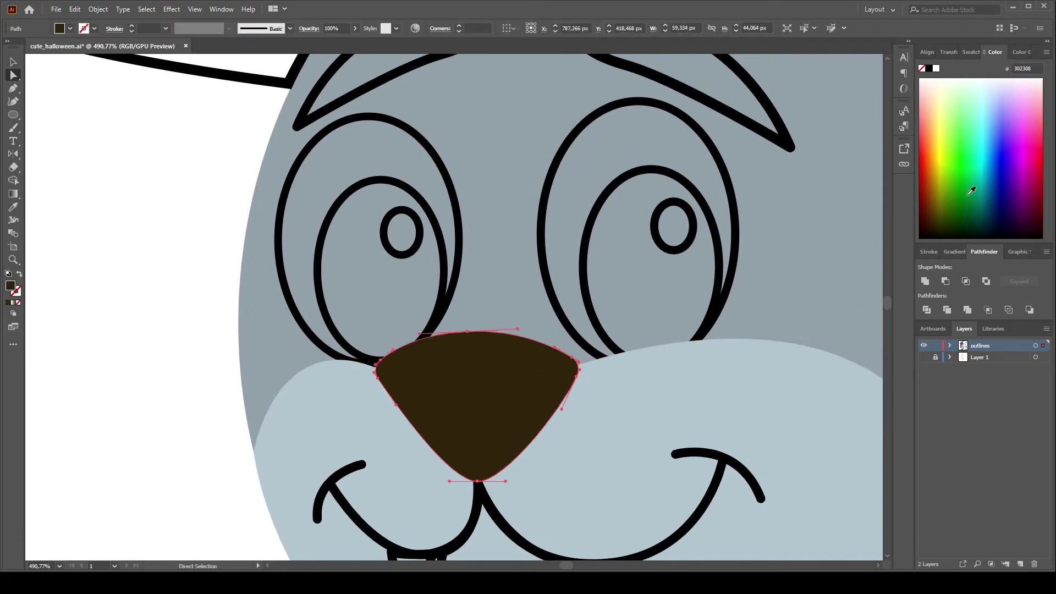
left_click(163, 368)
scroll(162, 368, "down", 5)
- Fill the mouth interior black and locate the tongue in Outline view
left_click(483, 277)
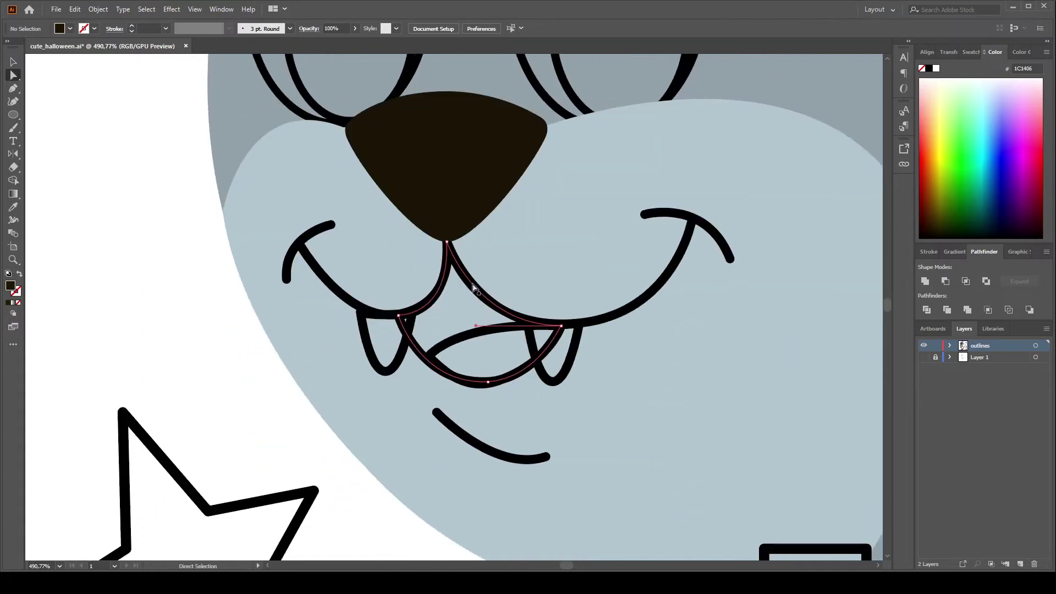
left_click_drag(544, 244, 485, 316)
key("ctrl+z")
key("ctrl+y")
key("v")
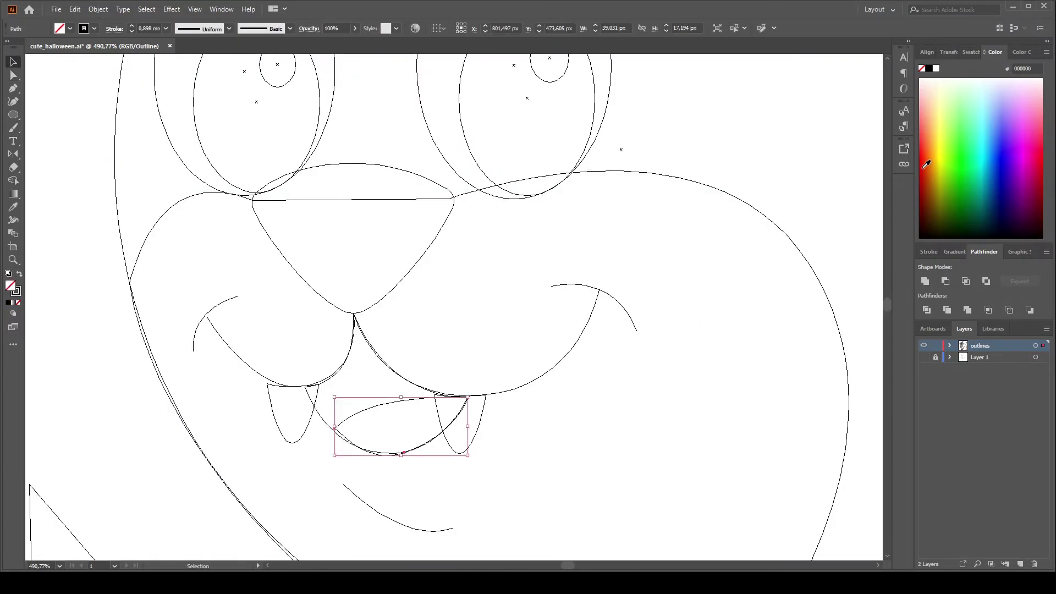
key("ctrl+y")
- Reshape the tongue's left edge and change its colour from orange to red
key("a")
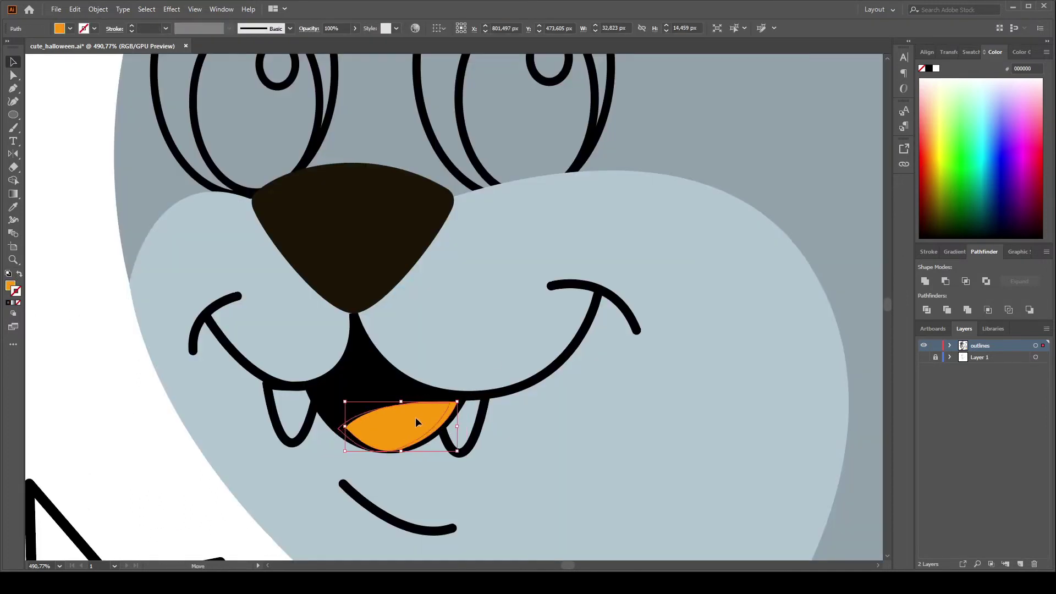
left_click_drag(336, 426, 346, 435)
left_click(401, 420)
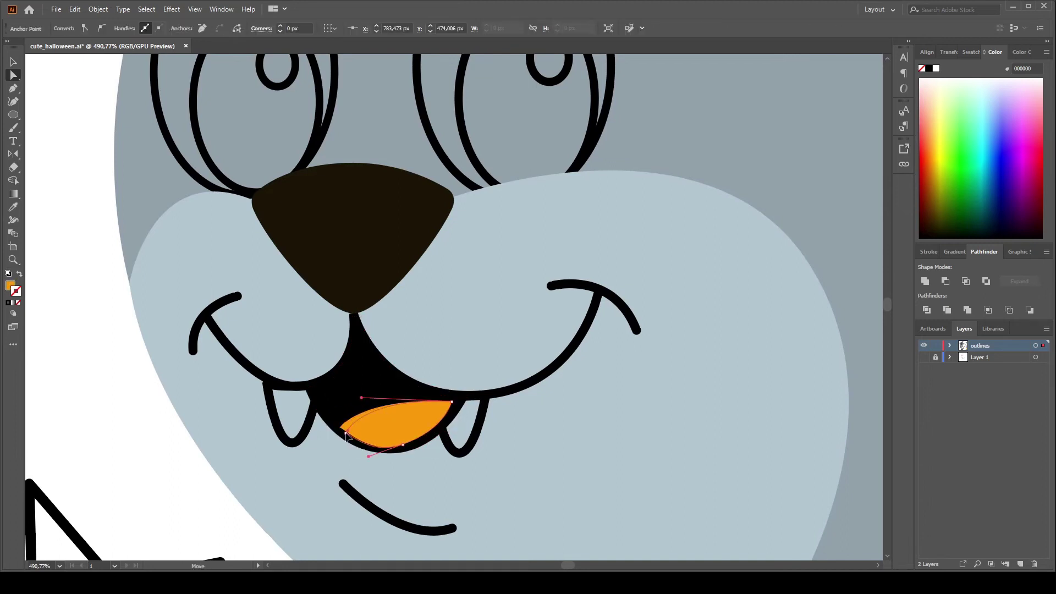
left_click(405, 383)
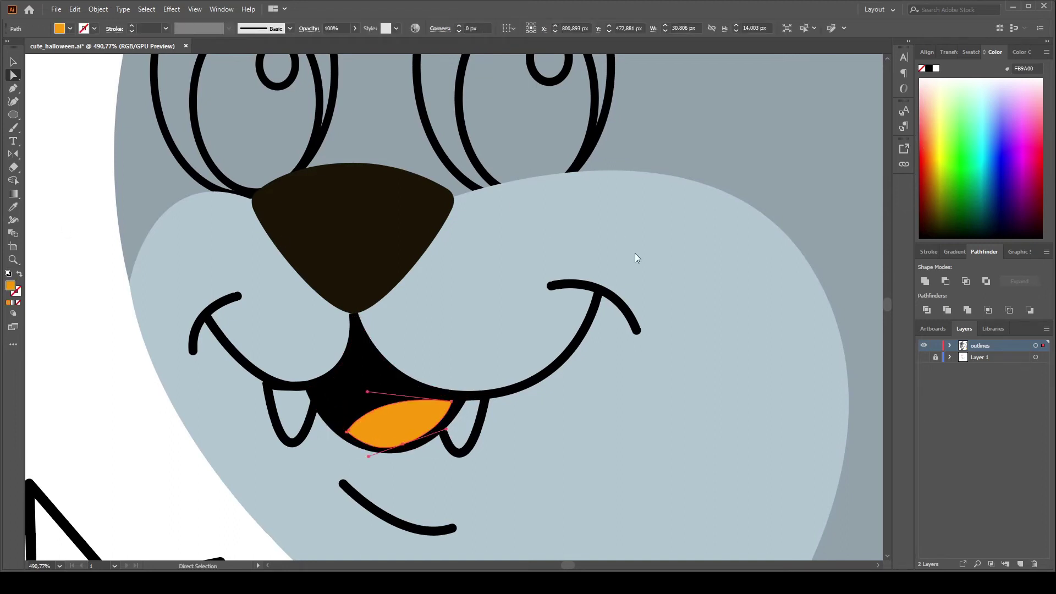
key("ctrl+z")
left_click(375, 455)
- Make the fang white with no black outline
left_click(466, 451)
left_click(19, 291)
left_click(18, 302)
key("v")
left_click(563, 363)
left_click(113, 446)
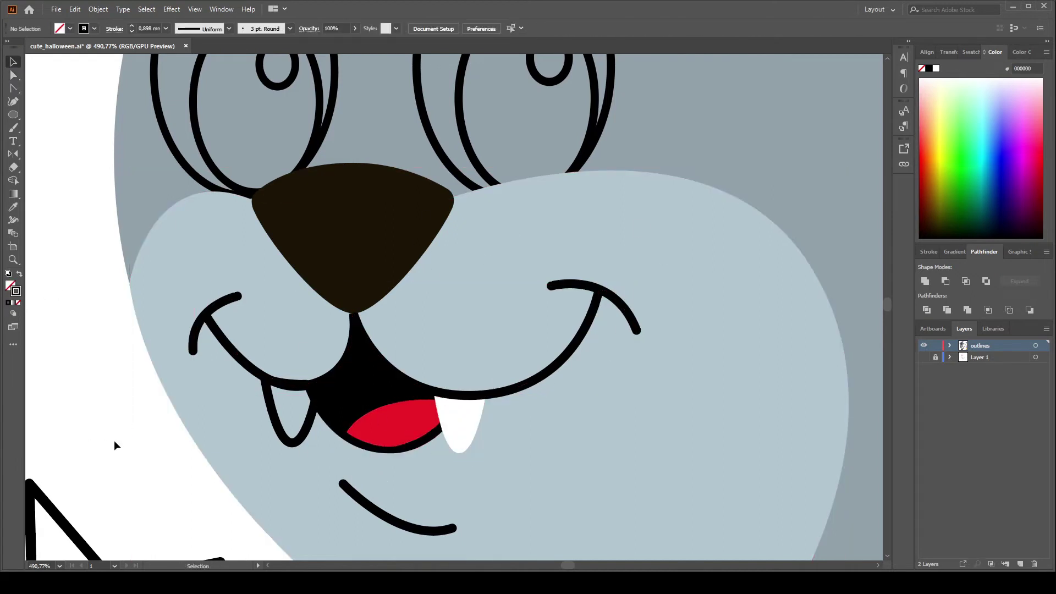
scroll(464, 420, "down", 3)
- Fill the right eye white
key("z")
left_click(432, 274, "alt")
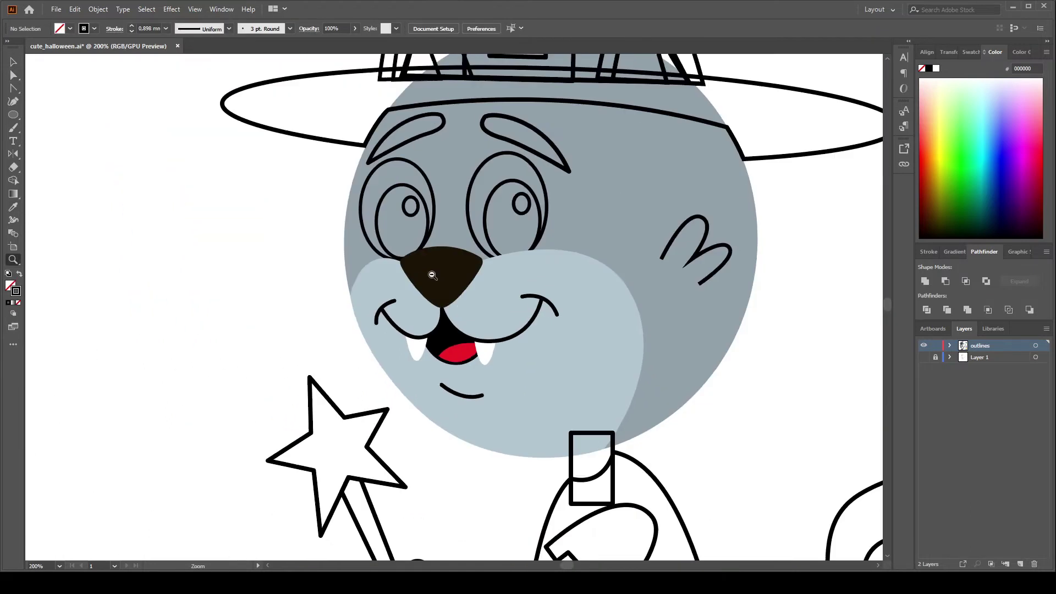
left_click(495, 318)
key("i")
scroll(677, 475, "up", 2)
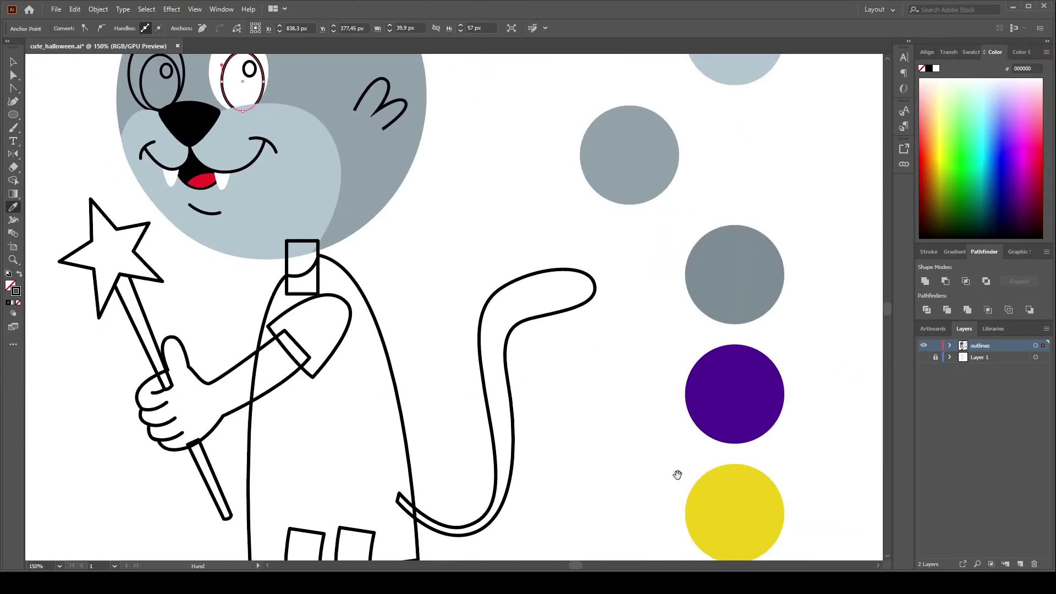
scroll(677, 474, "up", 5)
scroll(677, 474, "left", 4)
- Fill the left eye white and its iris brown
key("a")
left_click(399, 379)
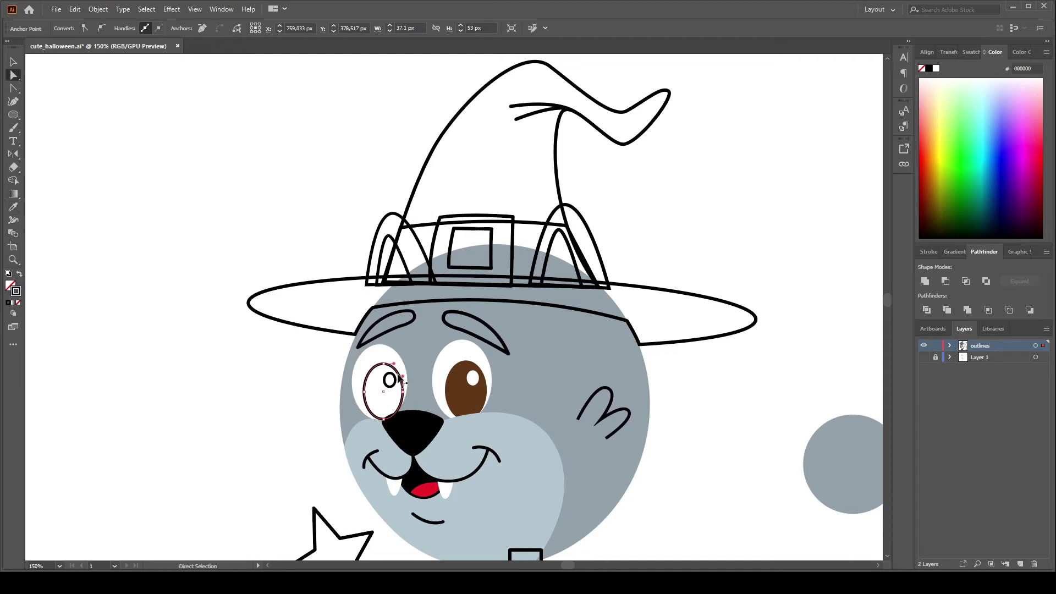
key("i")
left_click(465, 396)
- Fill the nose solid black
key("z")
left_click(418, 440)
key("v")
left_click(498, 480)
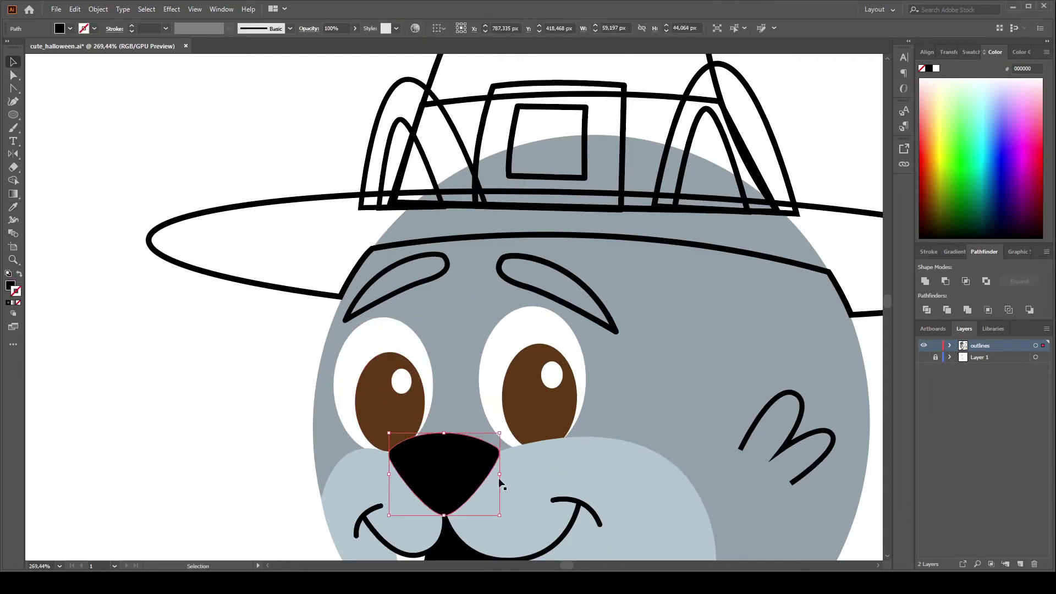
key("a")
scroll(200, 405, "down", 3)
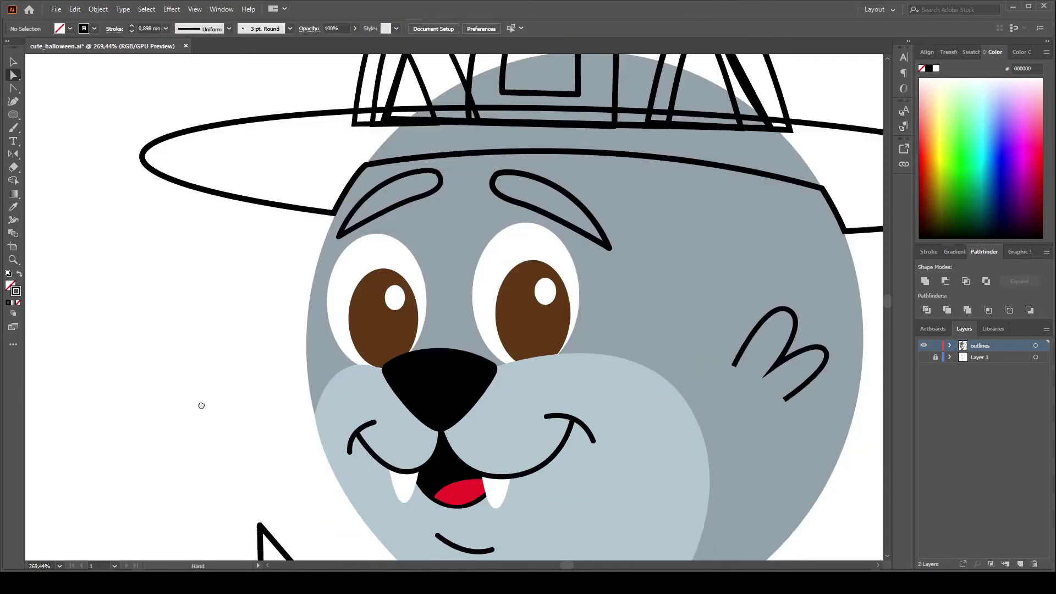
left_click(529, 313)
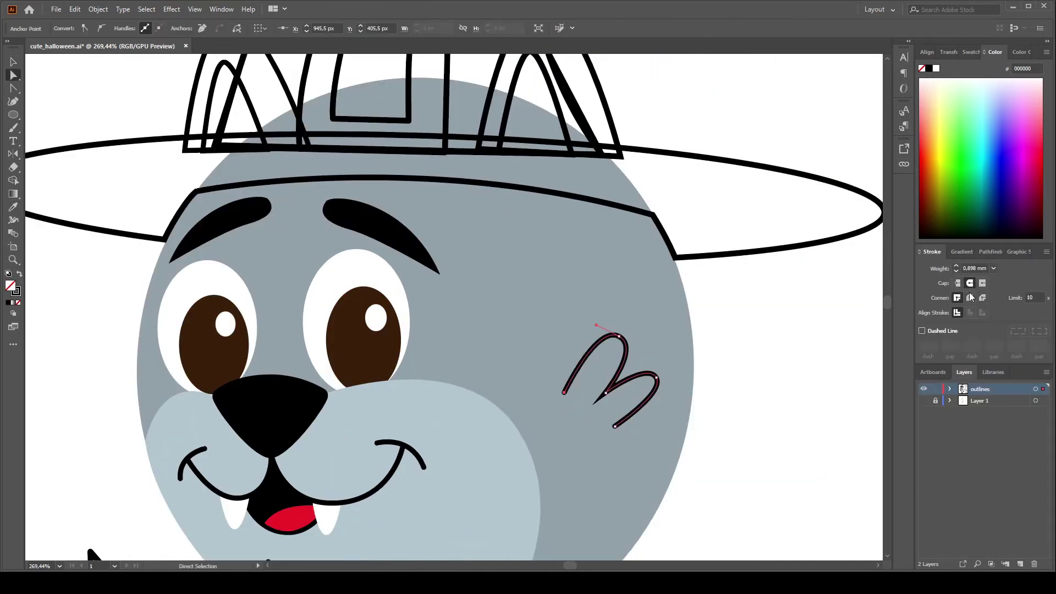
- Taper the cheek tuft, smile and chin lines with a width profile and fill the brim black
left_click(714, 370)
key("v")
left_click(656, 383)
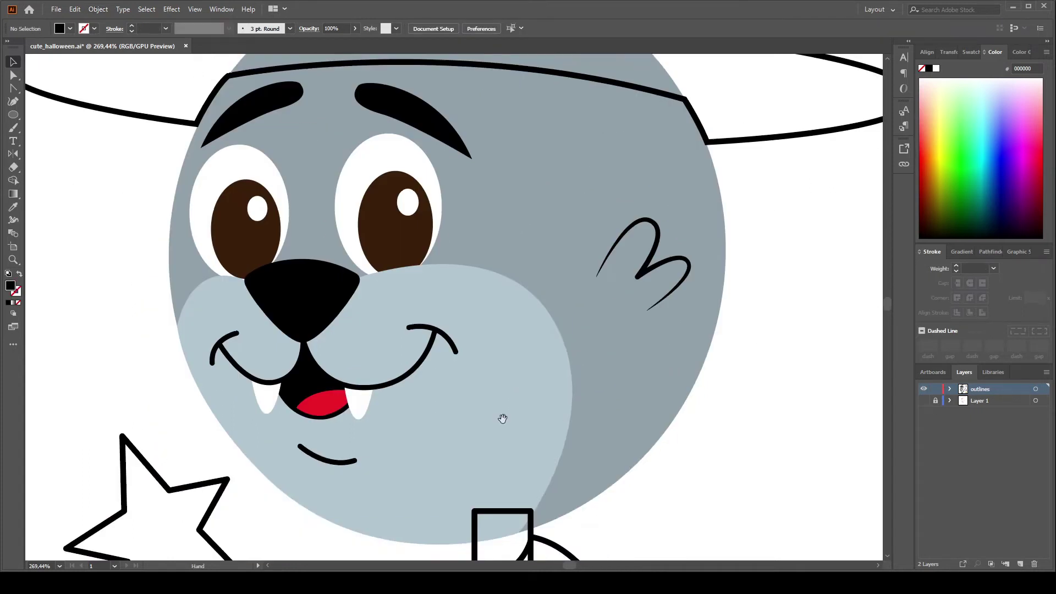
left_click(983, 284)
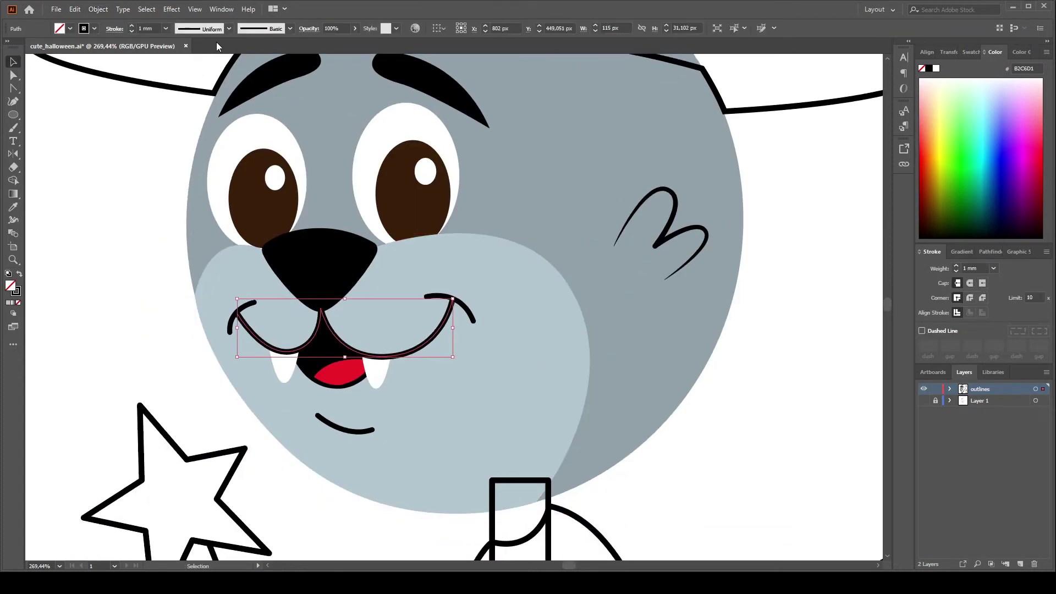
left_click(461, 306)
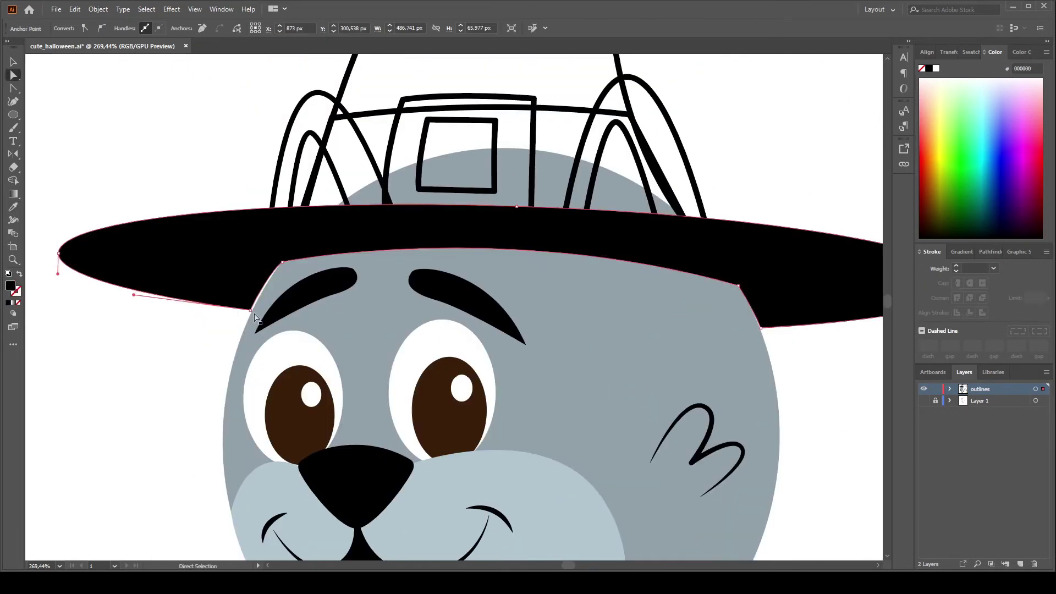
left_click(20, 273)
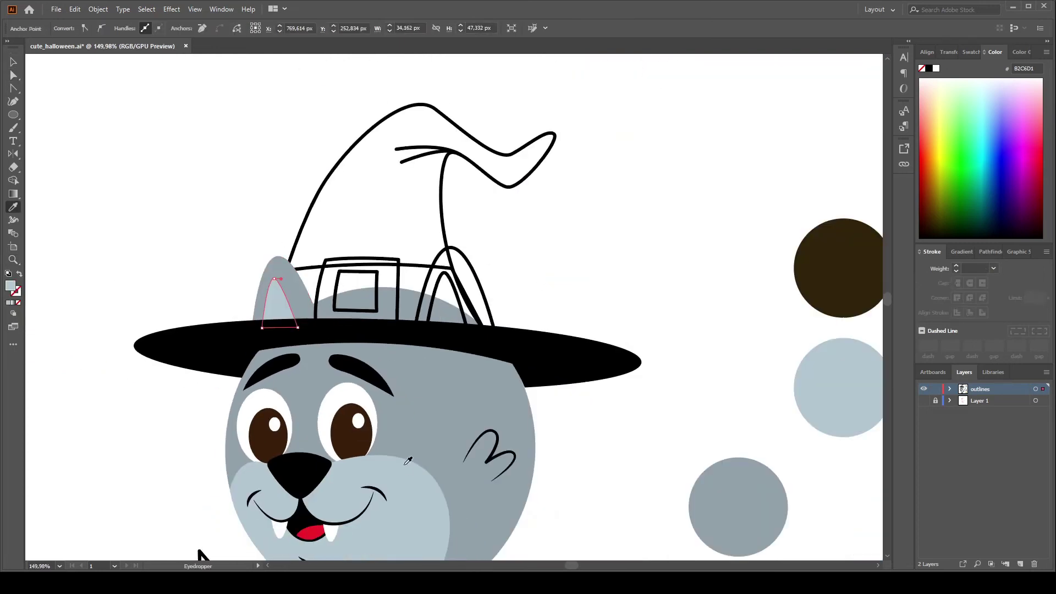
- Fill the hat crown black
key("a")
left_click(476, 215)
key("i")
left_click(385, 351)
key("d")
key("a")
- Cut the inner square from the buckle with Minus Front, fill it yellow, and make the band dark brown
left_click(318, 291)
left_click_drag(703, 428, 670, 377)
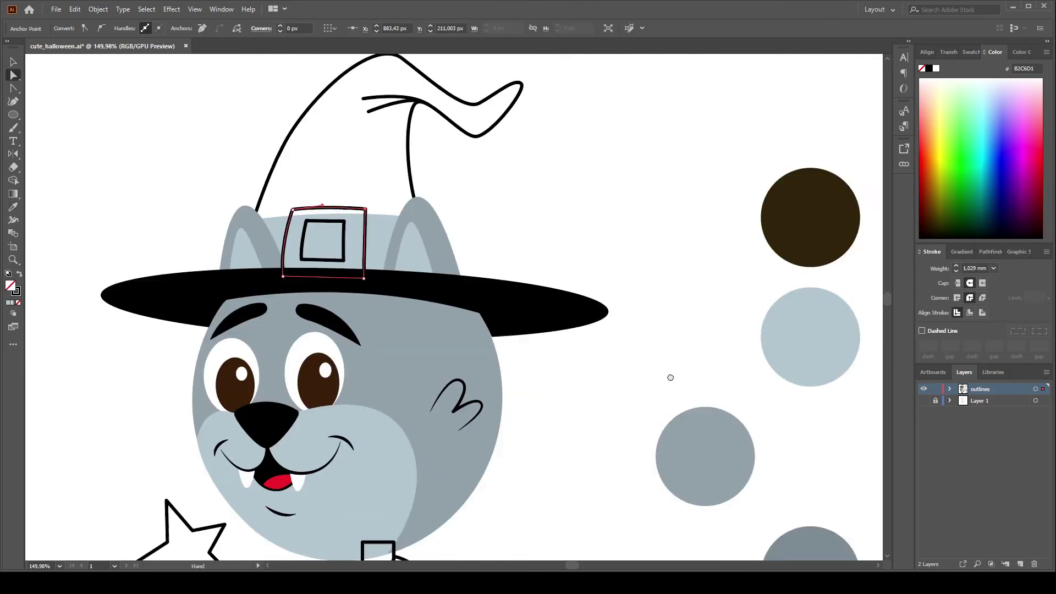
scroll(671, 377, "down", 5)
scroll(670, 378, "up", 5)
left_click(984, 251)
left_click(946, 281)
key("ctrl+shift+a")
left_click(509, 232)
- Zoom in to check the ear edge, then review the hat and head artwork at full view
scroll(608, 120, "up", 3)
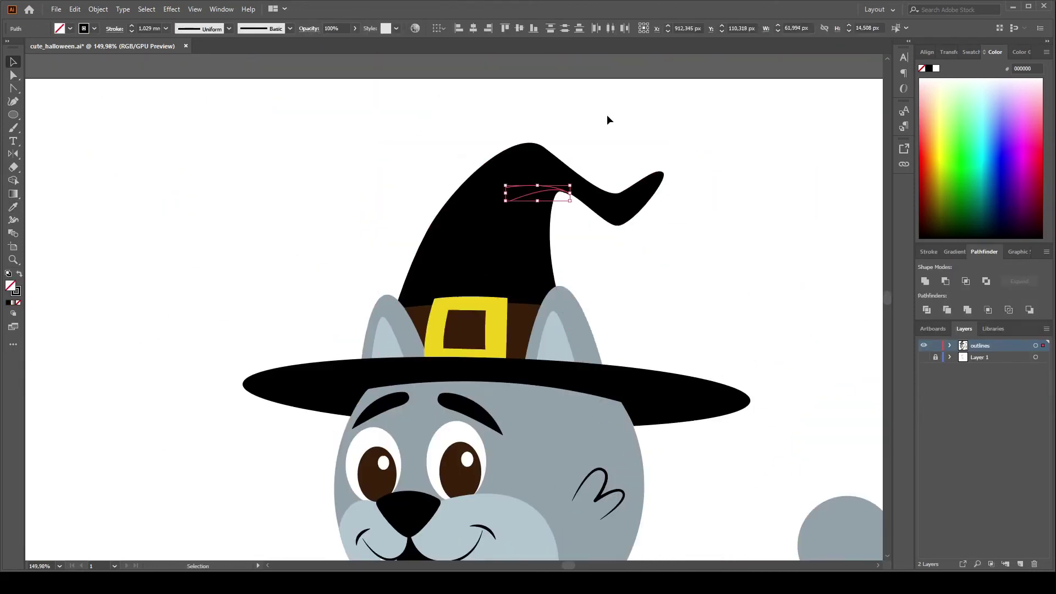
left_click(607, 120)
scroll(366, 162, "down", 5)
left_click_drag(682, 219, 726, 219)
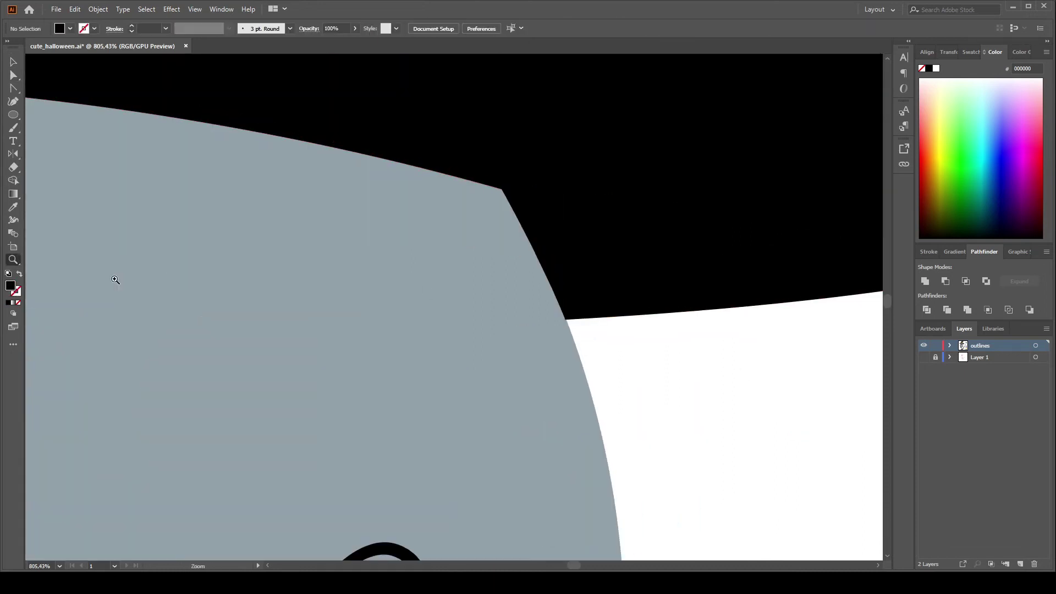
key("ctrl+0")
key("v")
left_click_drag(384, 193, 558, 351)
left_click(539, 251)
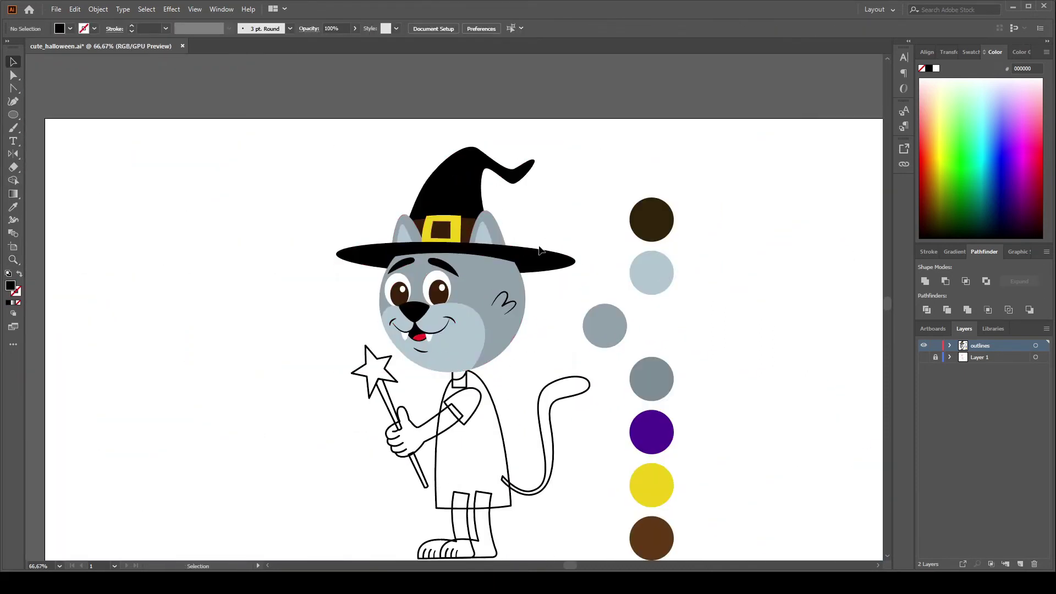
scroll(453, 396, "down", 1)
- Fill the arm grey, the wand stick brown and the star yellow
key("a")
left_click(434, 454)
key("v")
key("i")
left_click(467, 187)
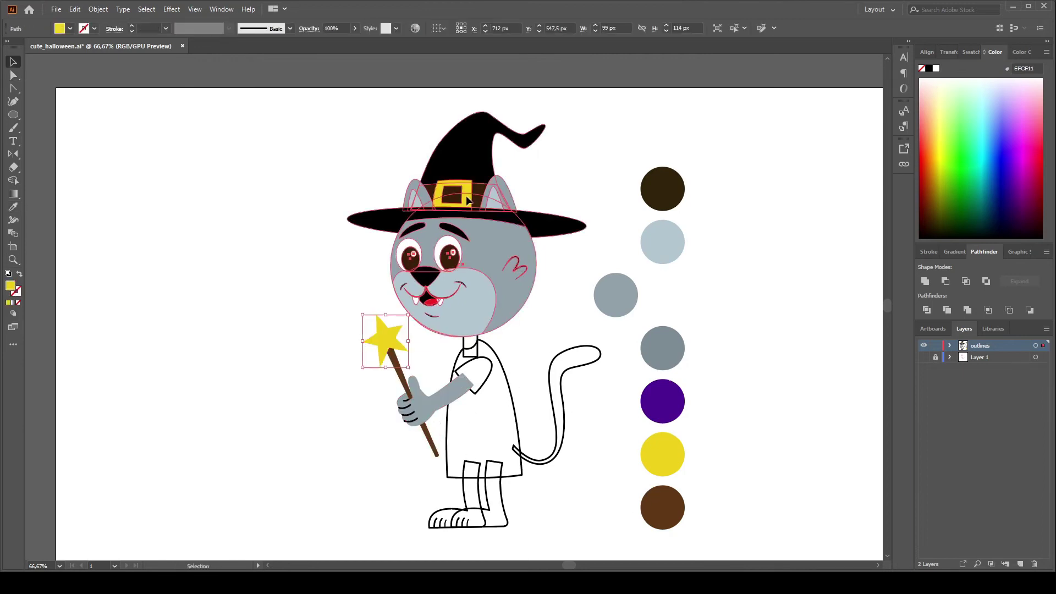
key("v")
- Isolate the hat and head group to edit the left ear, then exit isolation
double_click(467, 187)
left_click(429, 193)
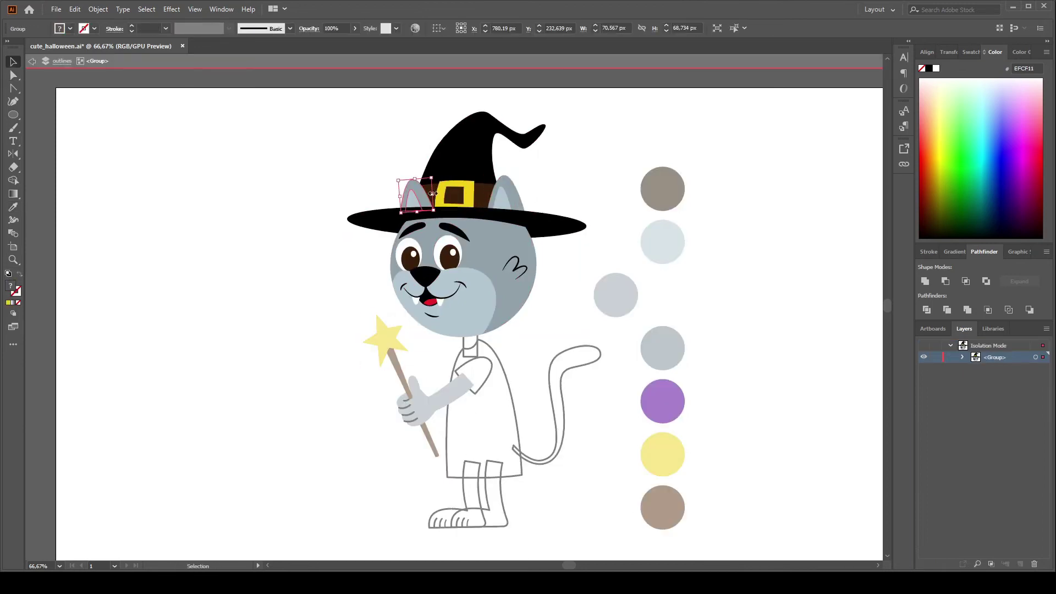
key("a")
scroll(394, 264, "down", 3)
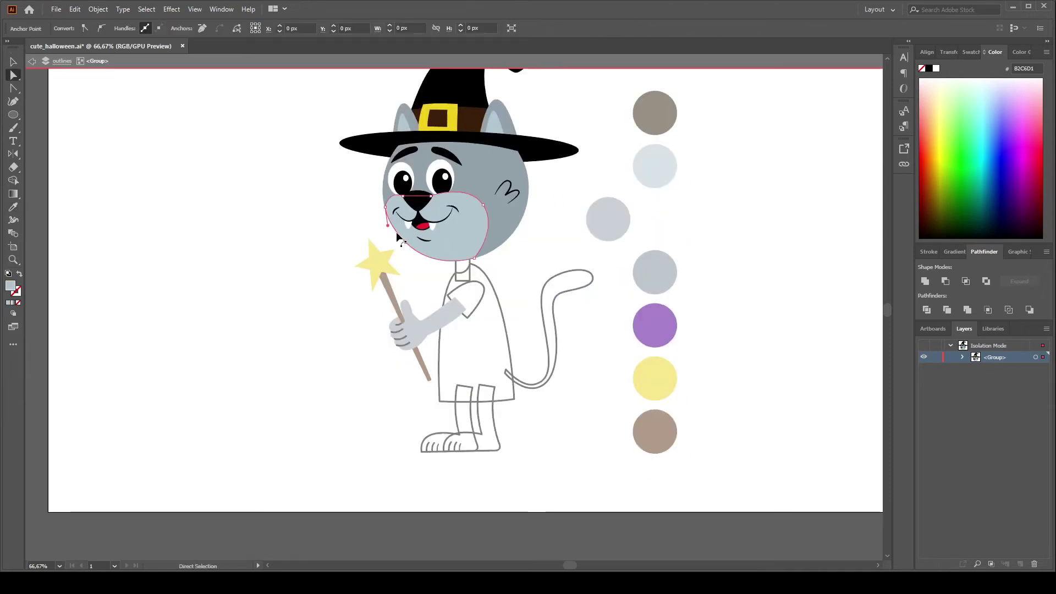
key("Escape")
- Fill the sleeve and robe body purple
left_click(467, 297)
key("i")
left_click(654, 325)
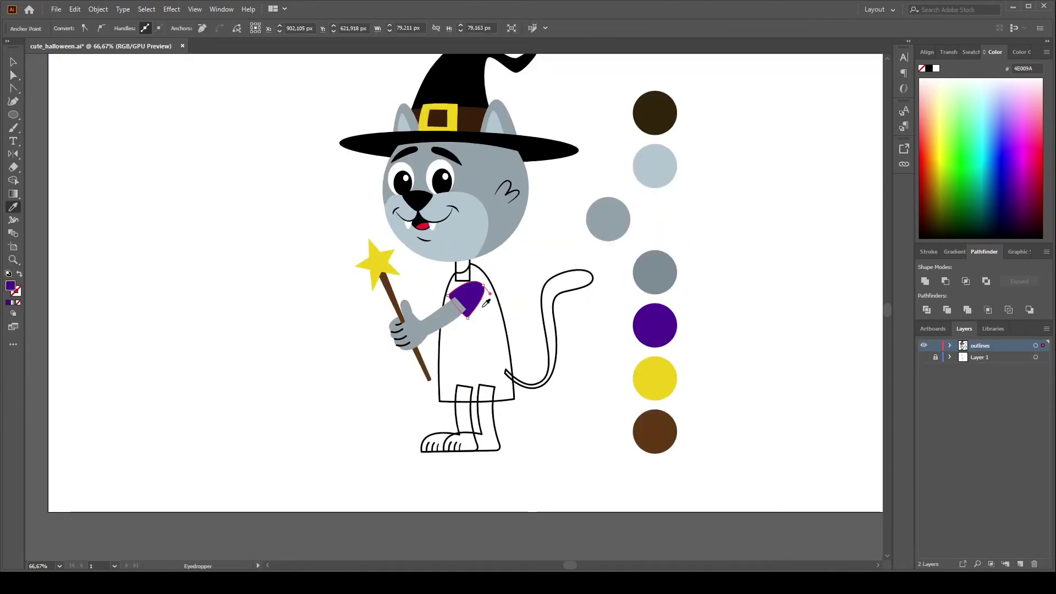
key("i")
left_click(459, 300)
- Fill the tail, legs and feet grey
left_click(608, 219)
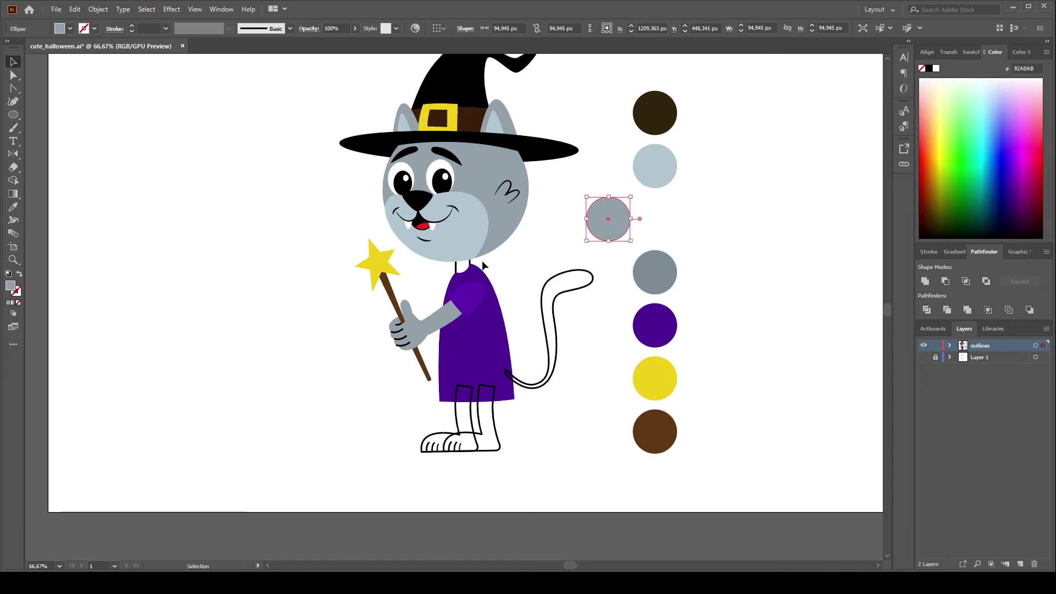
left_click(554, 297)
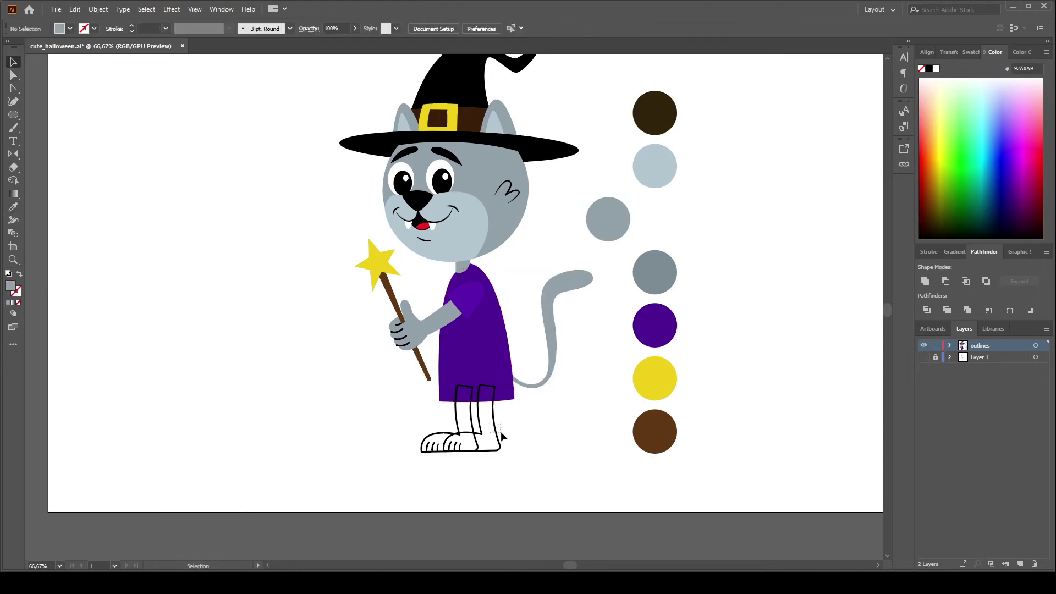
left_click(465, 421)
left_click_drag(396, 448, 614, 410)
left_click(615, 410)
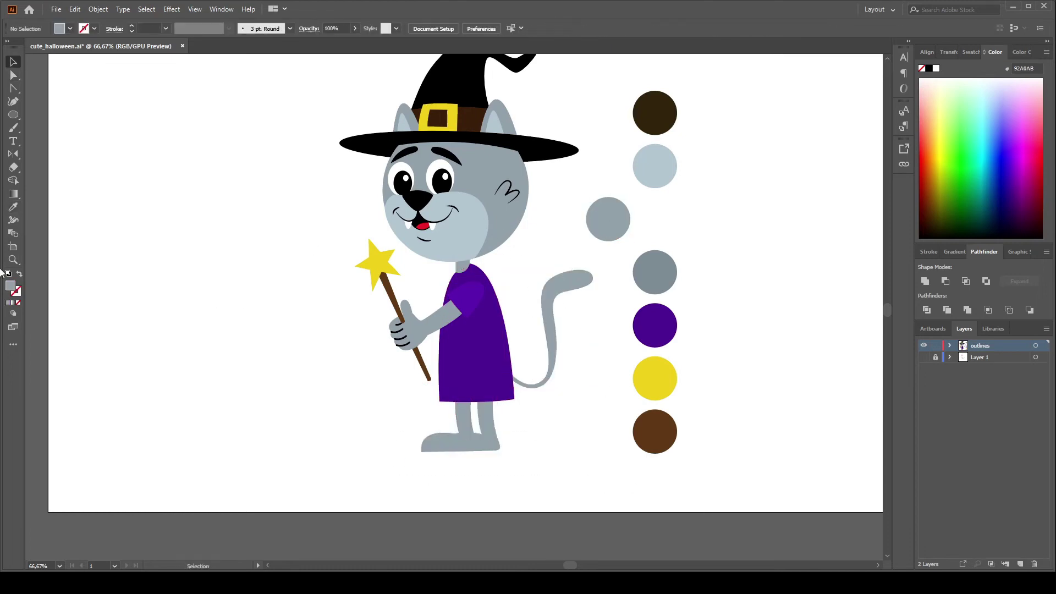
scroll(418, 198, "up", 5)
left_click(495, 258)
- Enlarge the nose and mouth together and shift them into a better position
left_click(396, 379, "shift")
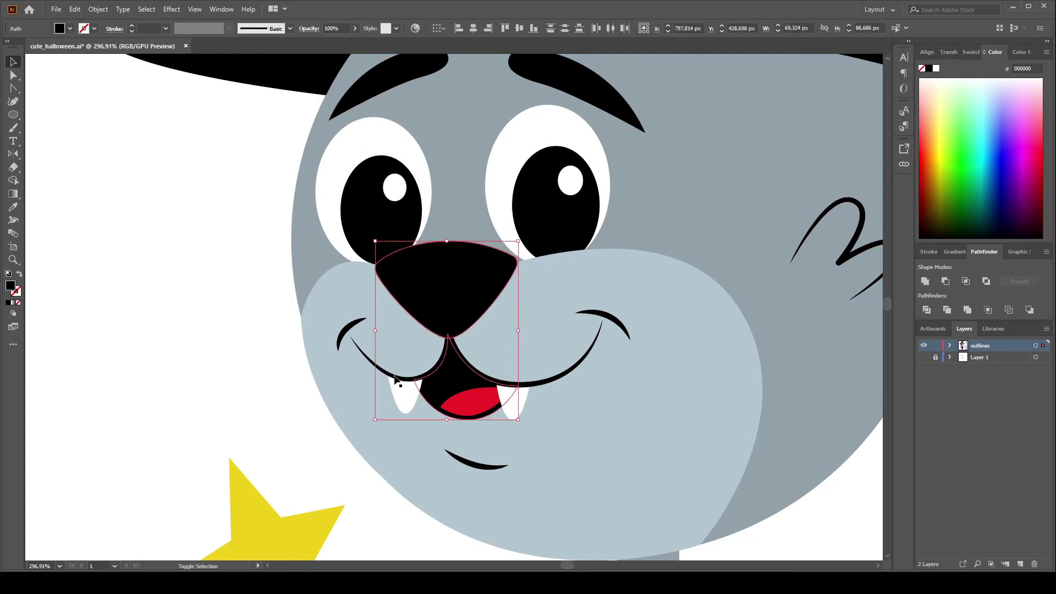
key("v")
left_click(547, 207)
left_click(462, 302)
left_click(378, 205)
scroll(440, 220, "up", 3)
- Check the right eyebrow, nose, mouth and chin line
left_click(522, 236)
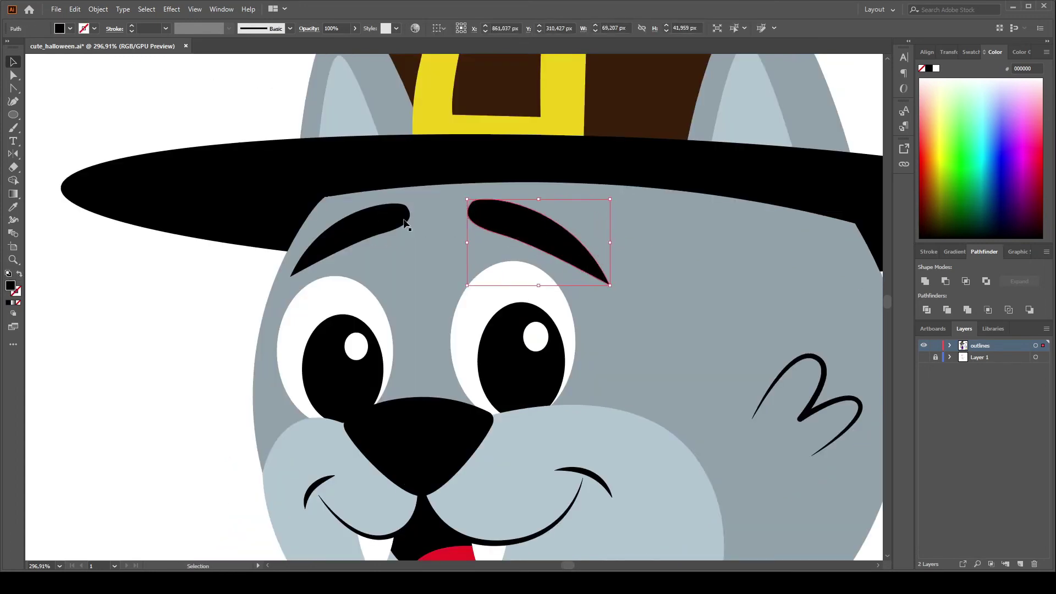
scroll(406, 224, "down", 5)
left_click(436, 235)
left_click(418, 420)
left_click_drag(528, 540, 528, 383)
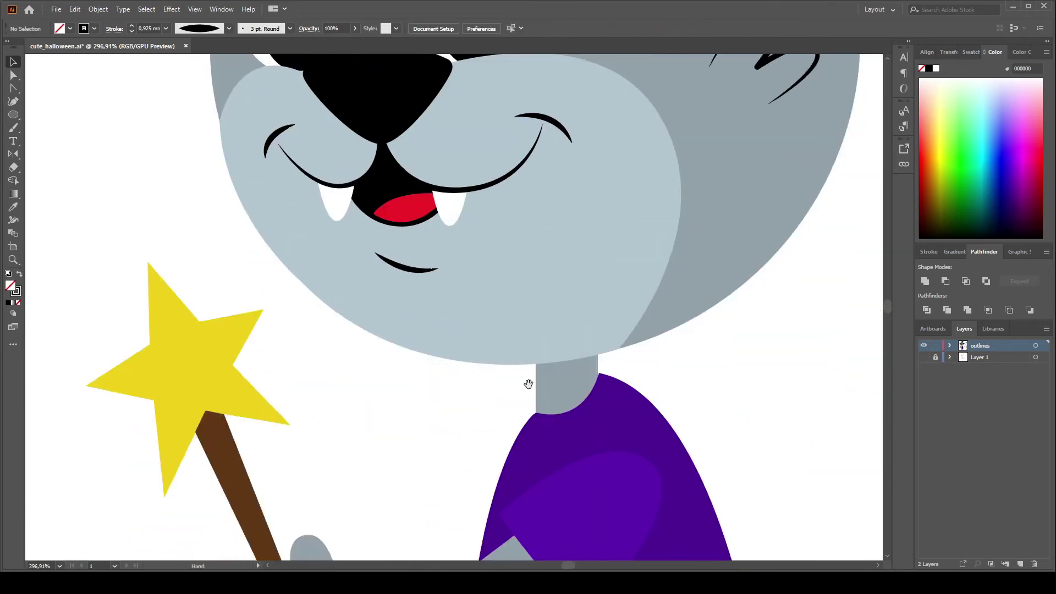
scroll(528, 384, "up", 5)
left_click(610, 348)
- Check the purple robe and fit the whole artboard in view
left_click(523, 75)
scroll(447, 334, "down", 2)
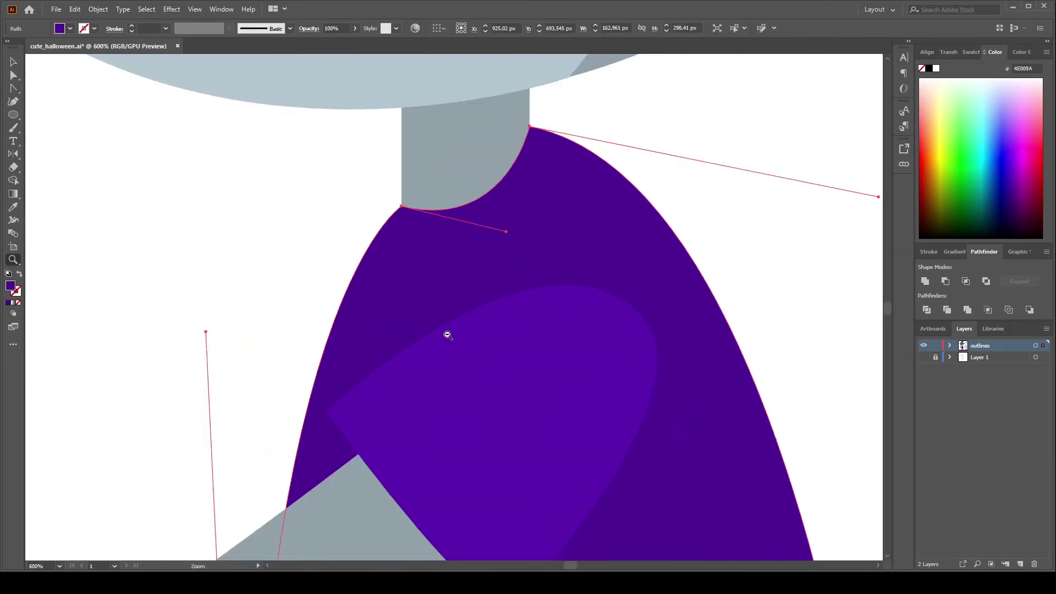
key("ctrl+0")
left_click(607, 413)
key("a")
- Adjust the buckle's bottom-left corner point and check the black hat brim
scroll(443, 88, "up", 5)
left_click(461, 396)
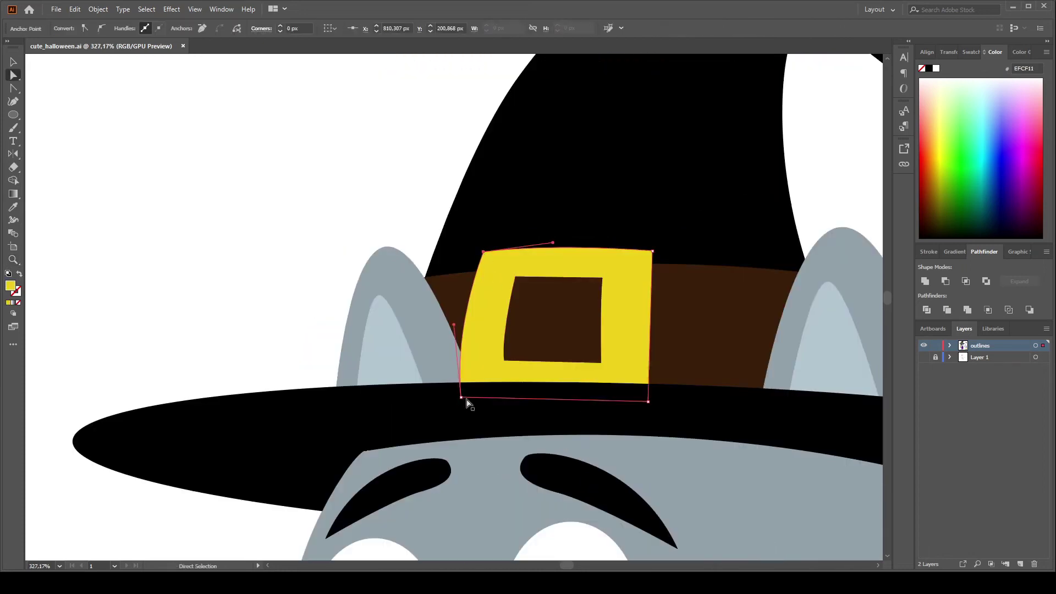
key("v")
left_click(417, 335)
scroll(384, 330, "down", 1)
left_click(351, 366)
key("ctrl+0")
- Select a black finger line on the paw and bring up the Stroke panel
key("a")
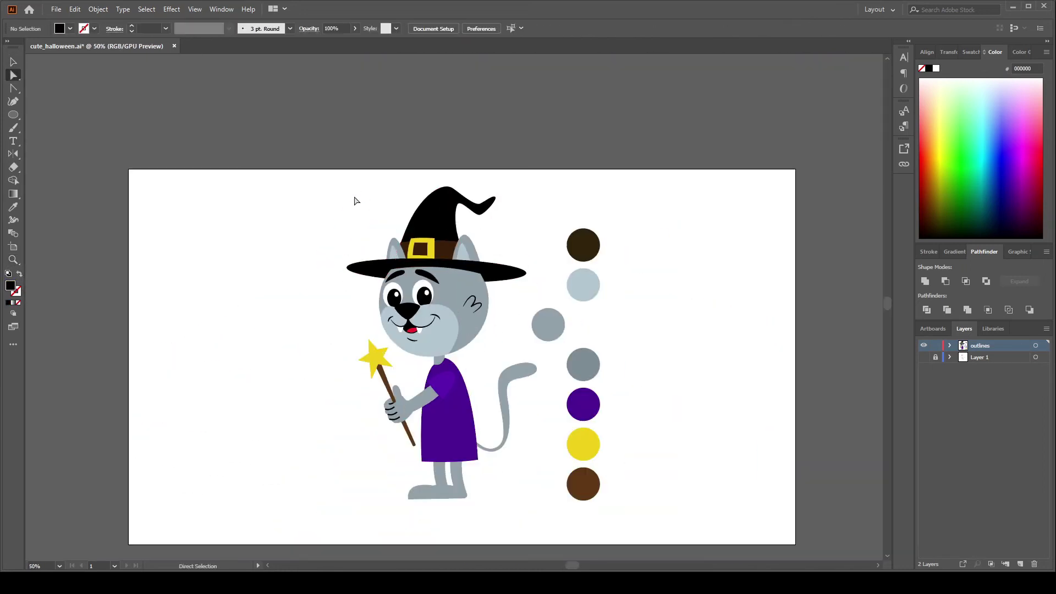
left_click(482, 461)
key("v")
scroll(407, 407, "up", 10)
left_click(464, 461)
key("ctrl+F10")
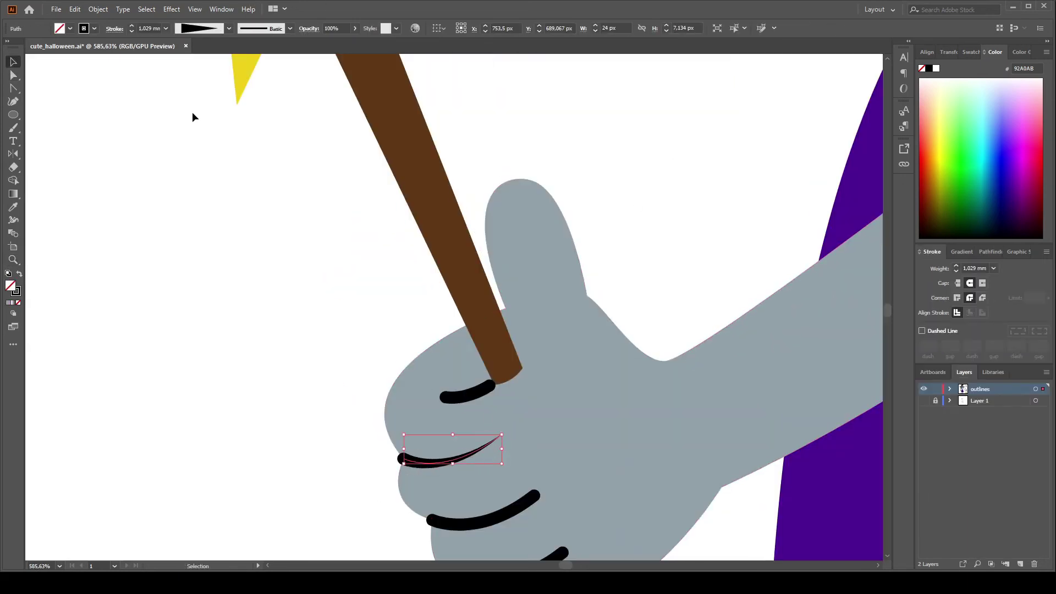
- Drag the lowest finger line's end anchors inward into a tapered curve
key("a")
scroll(275, 247, "down", 3)
left_click(357, 367)
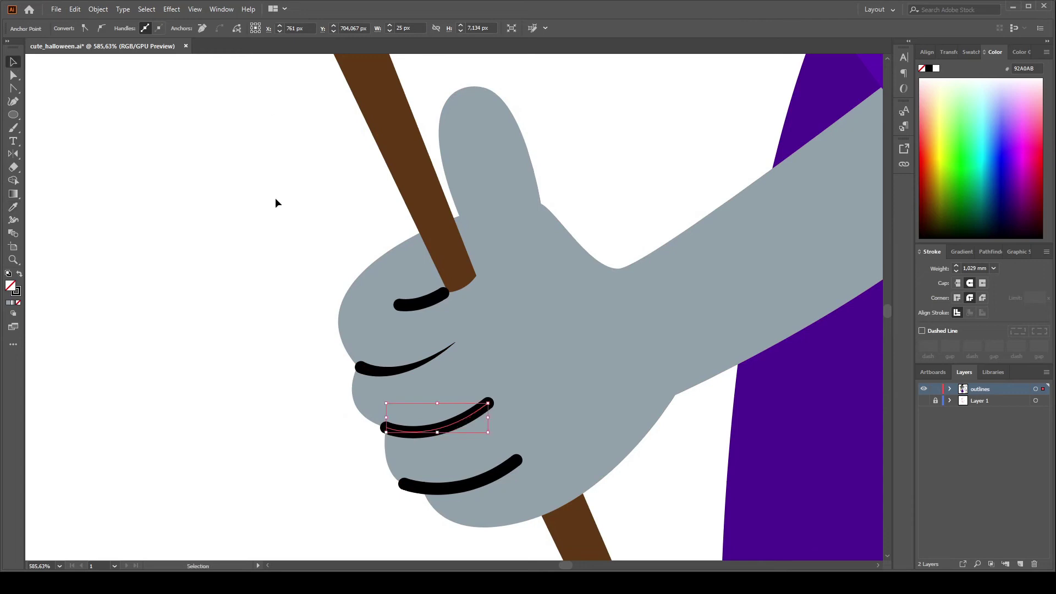
key("v")
key("a")
scroll(387, 427, "down", 3)
left_click(407, 377)
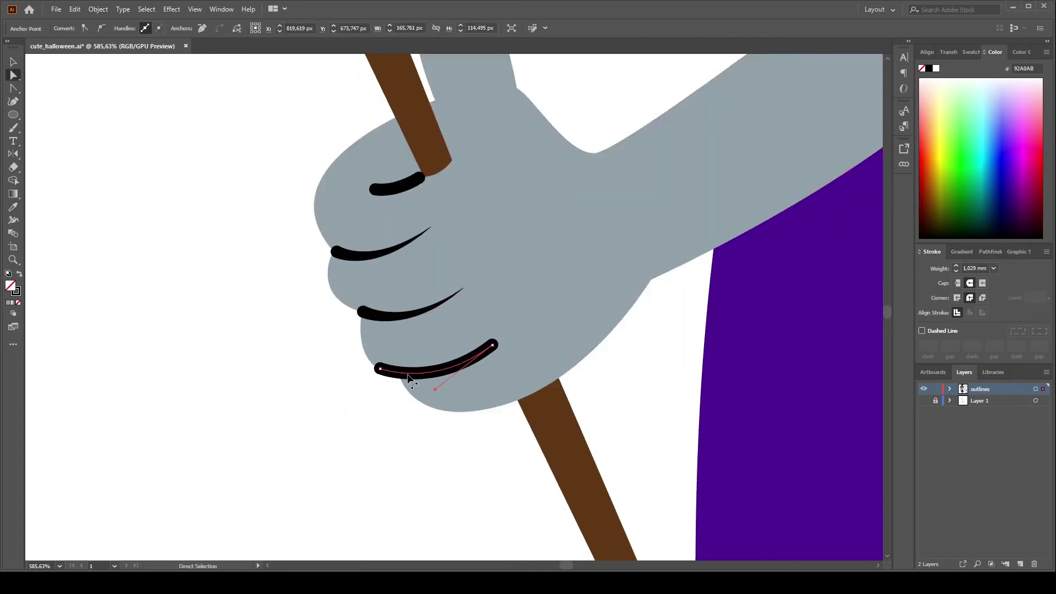
left_click_drag(380, 370, 393, 373)
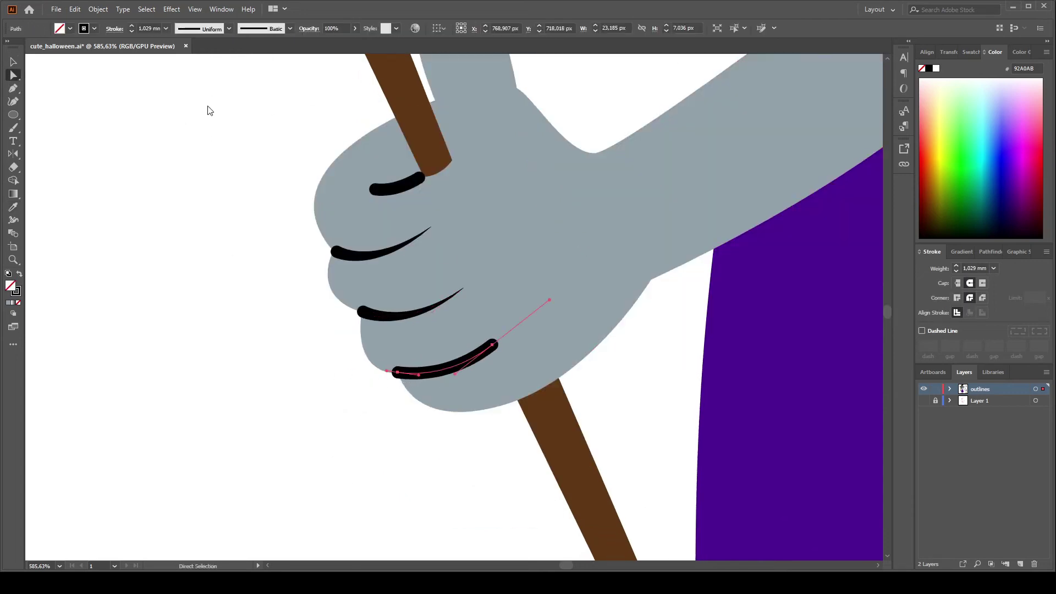
left_click_drag(493, 345, 490, 348)
left_click(404, 377)
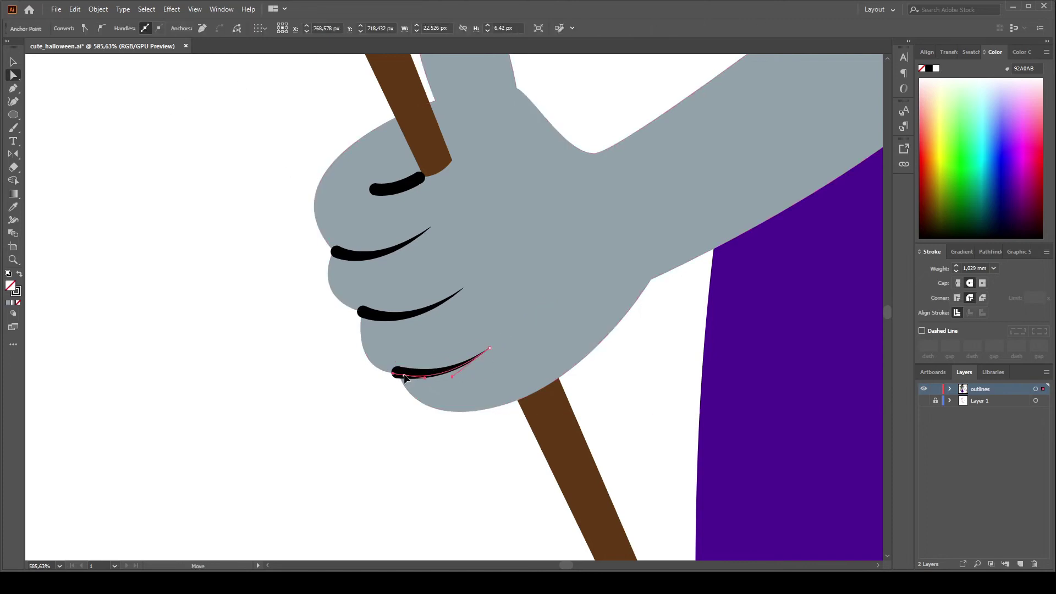
- Reshape the top finger line's anchors into a matching curve
left_click(421, 180)
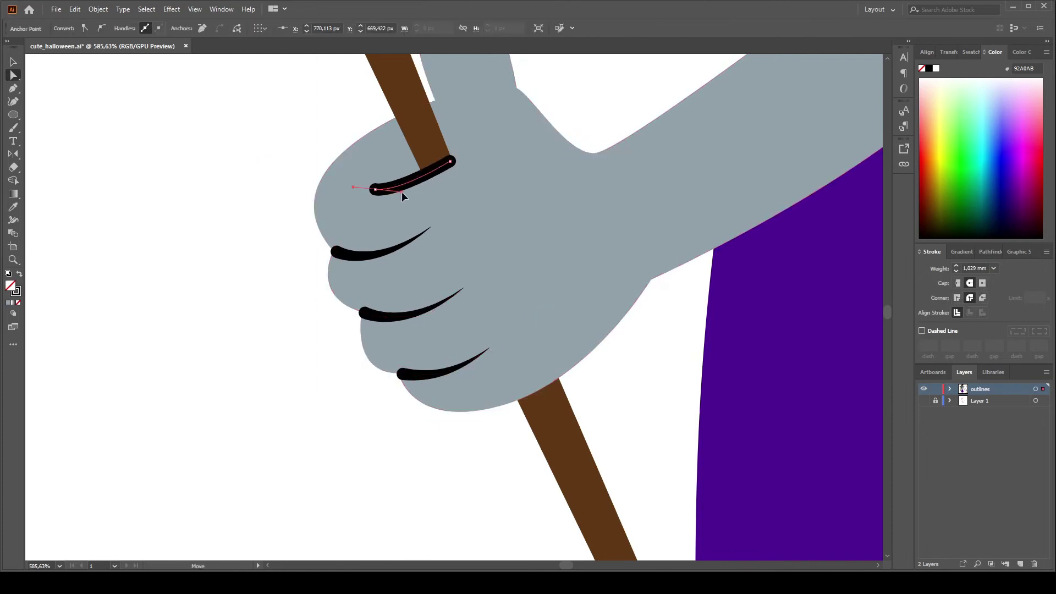
scroll(401, 191, "up", 5)
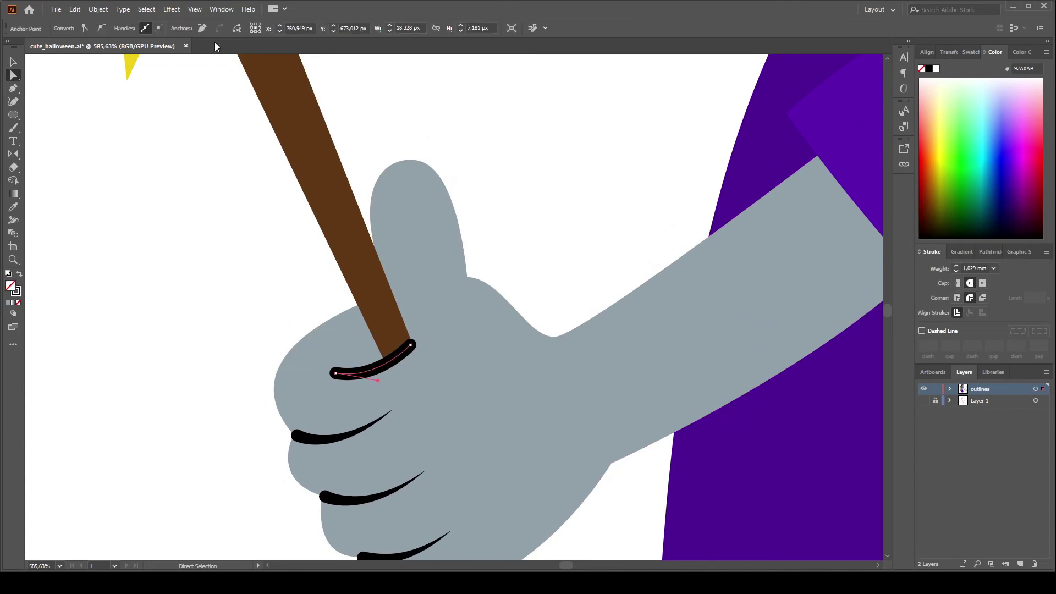
key("v")
key("a")
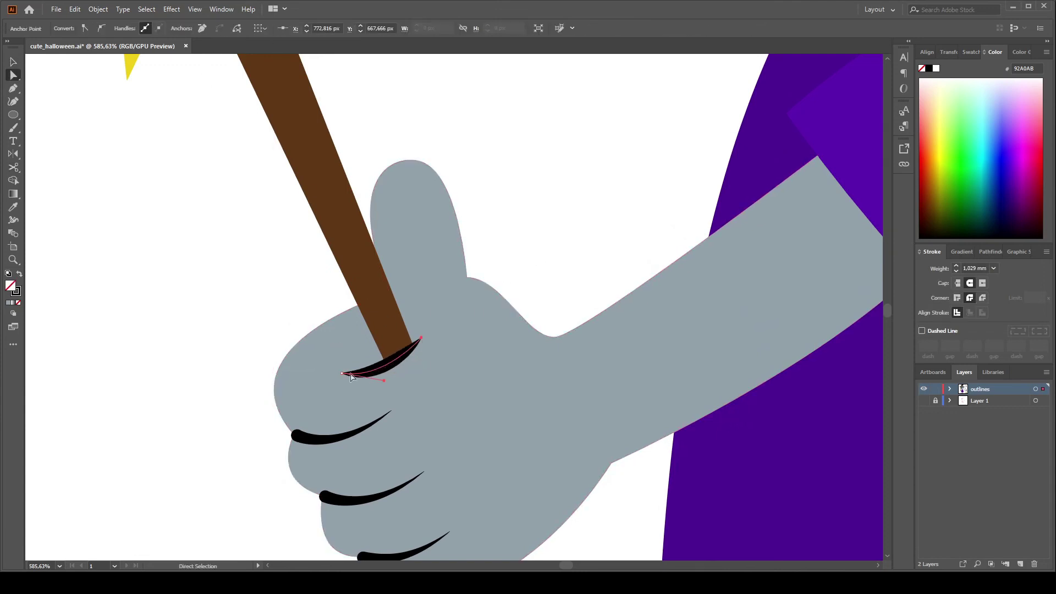
scroll(333, 158, "down", 7)
scroll(333, 158, "down", 3)
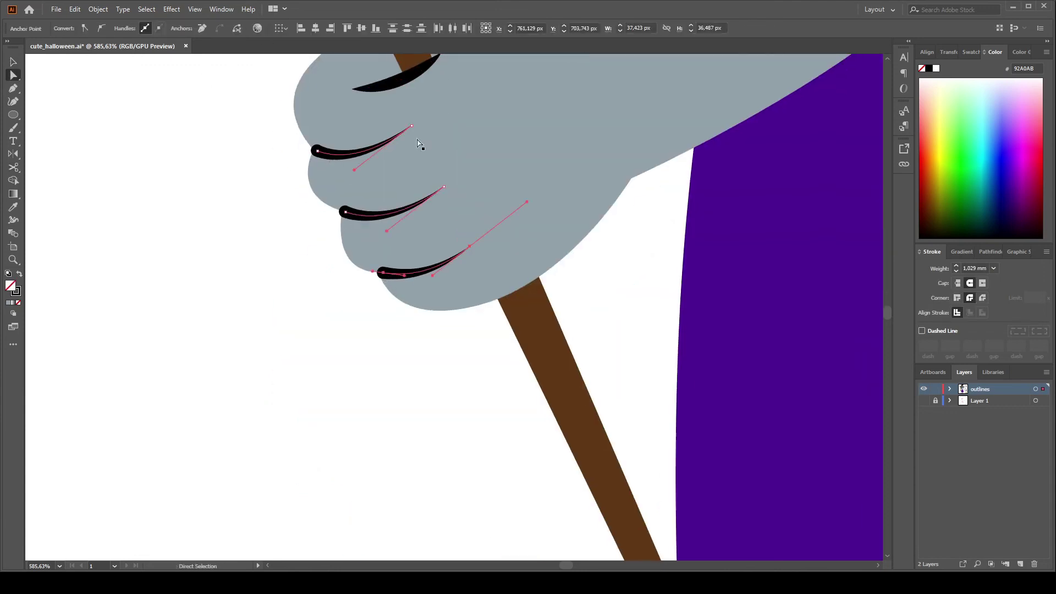
scroll(422, 146, "down", 3)
- Fit the whole cat in view and inspect the nose's bottom point
left_click(236, 333)
key("z")
key("ctrl+0")
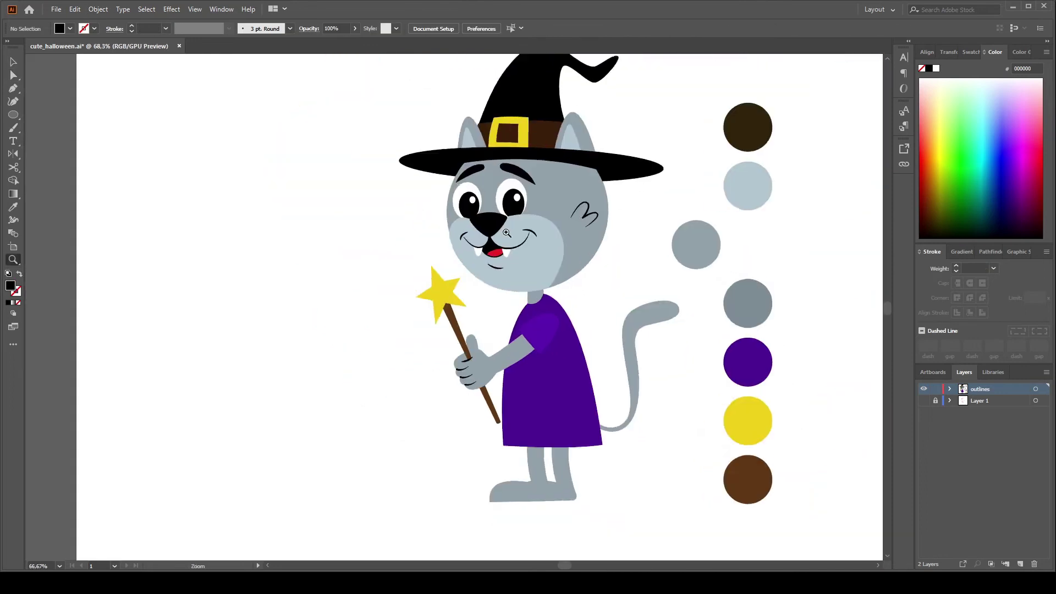
left_click(489, 212)
key("p")
left_click(488, 329, "ctrl")
- Thicken the middle and left claw strokes on the left foot to 1 mm
scroll(466, 187, "up", 1)
key("a")
key("ctrl+shift+a")
key("ctrl+0")
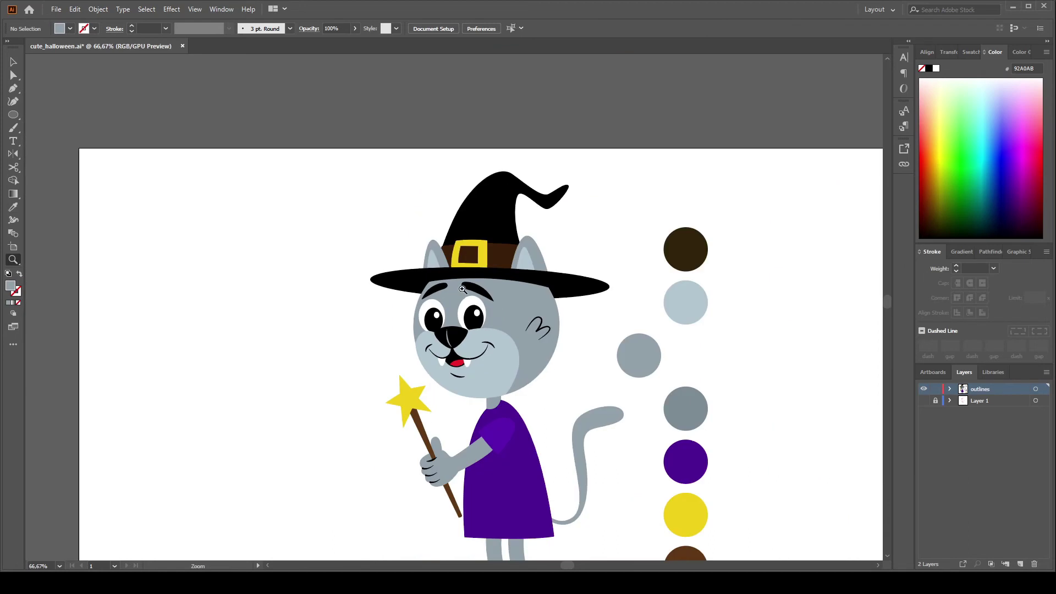
key("v")
scroll(483, 318, "up", 3)
left_click(422, 326)
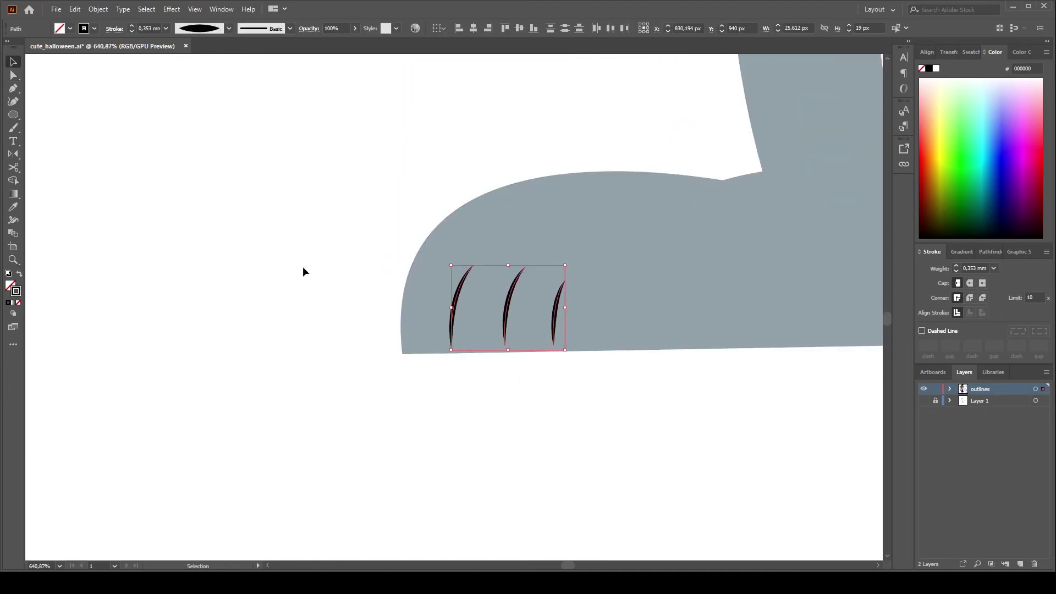
left_click(509, 303)
left_click(451, 306, "shift")
left_click(957, 267)
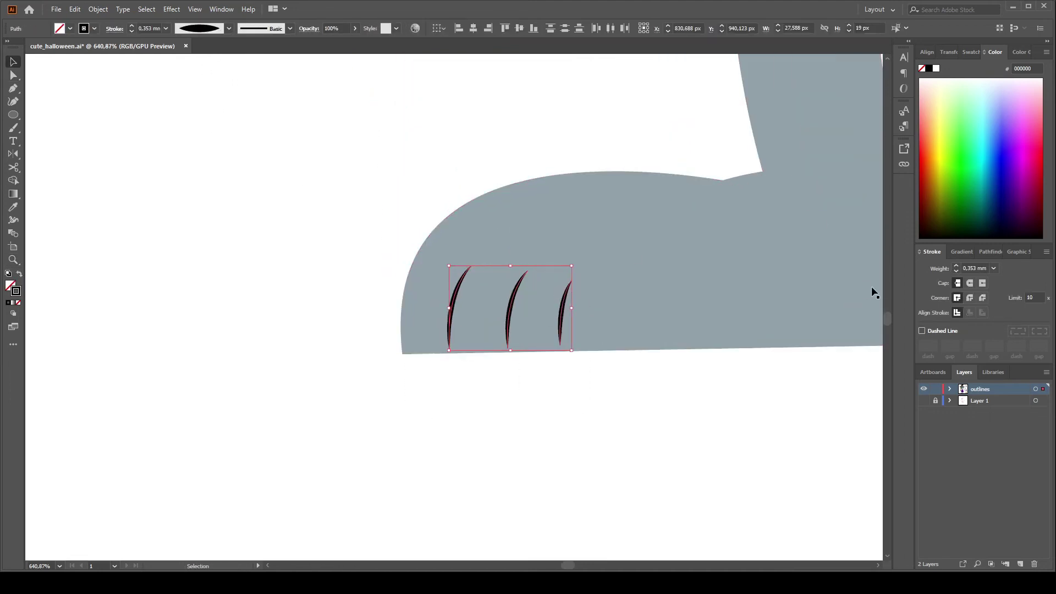
left_click(345, 311)
- Alt-drag a copy of the left leg and claws onto the right leg
left_click(512, 308)
scroll(303, 352, "down", 3)
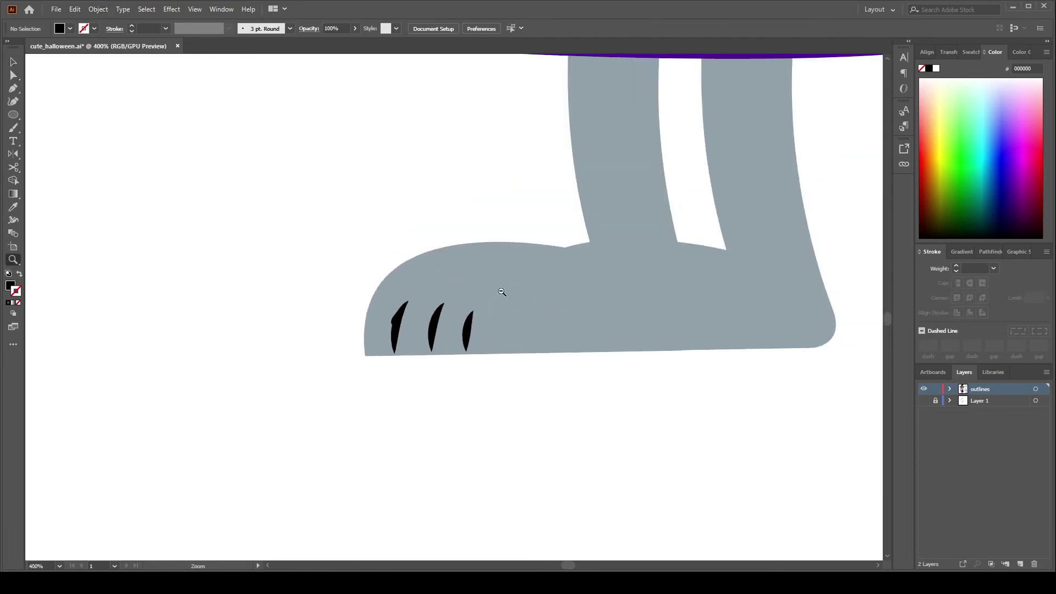
scroll(303, 352, "down", 1)
left_click_drag(401, 306, 520, 306)
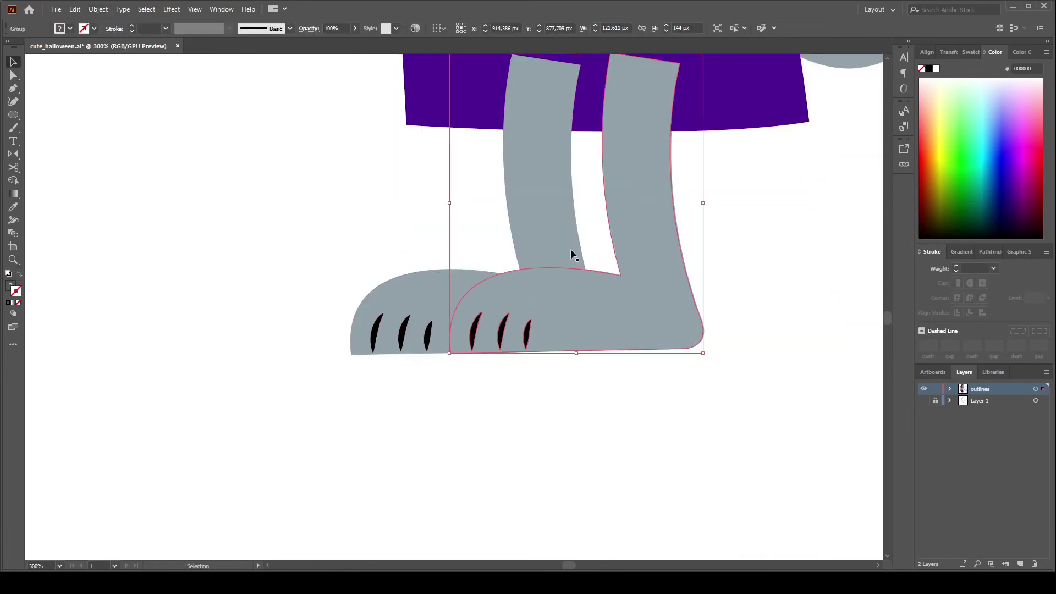
key("ctrl+z")
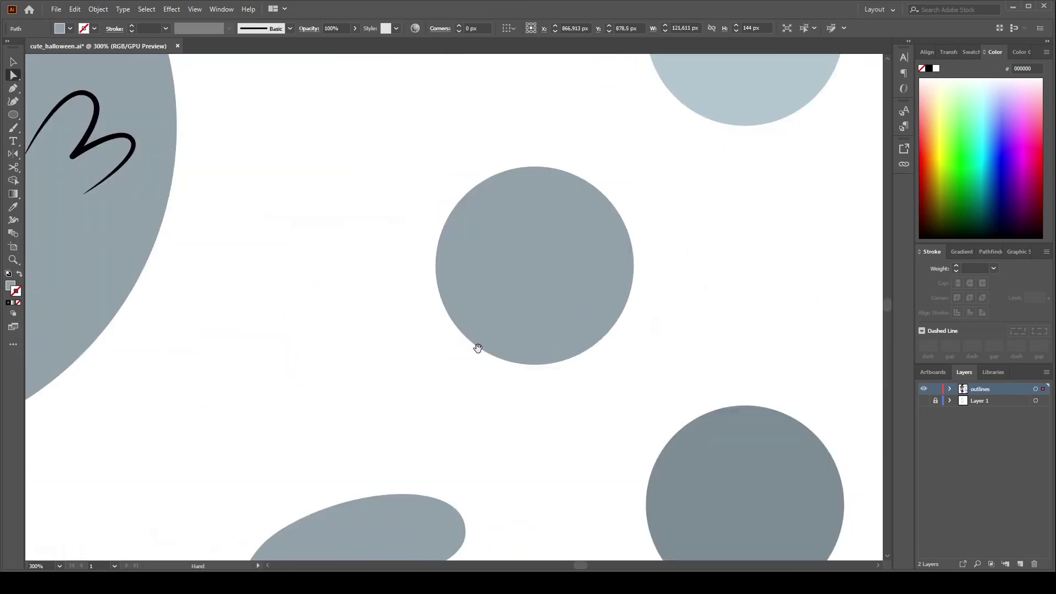
- Drag the robe hem's anchor points so the hem curves slightly downward
key("i")
left_click(374, 297)
scroll(325, 298, "up", 2)
left_click(652, 407)
left_click(205, 266)
key("a")
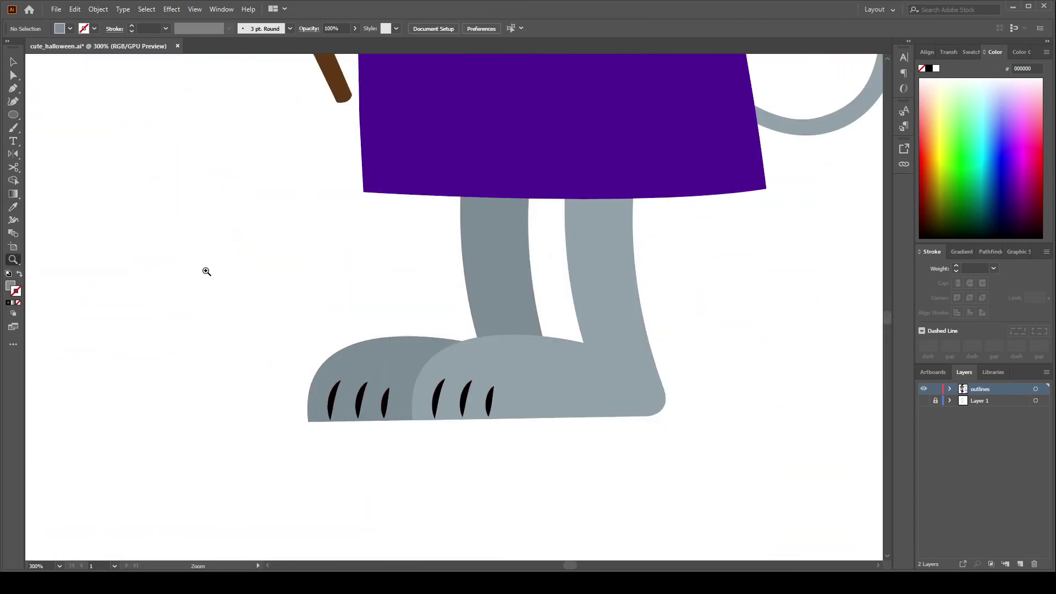
scroll(377, 473, "down", 5)
left_click(480, 384)
left_click(326, 392)
- Select and adjust the thin grey nose highlight path, then select the whole nose
scroll(229, 287, "up", 3)
key("a")
left_click(438, 177)
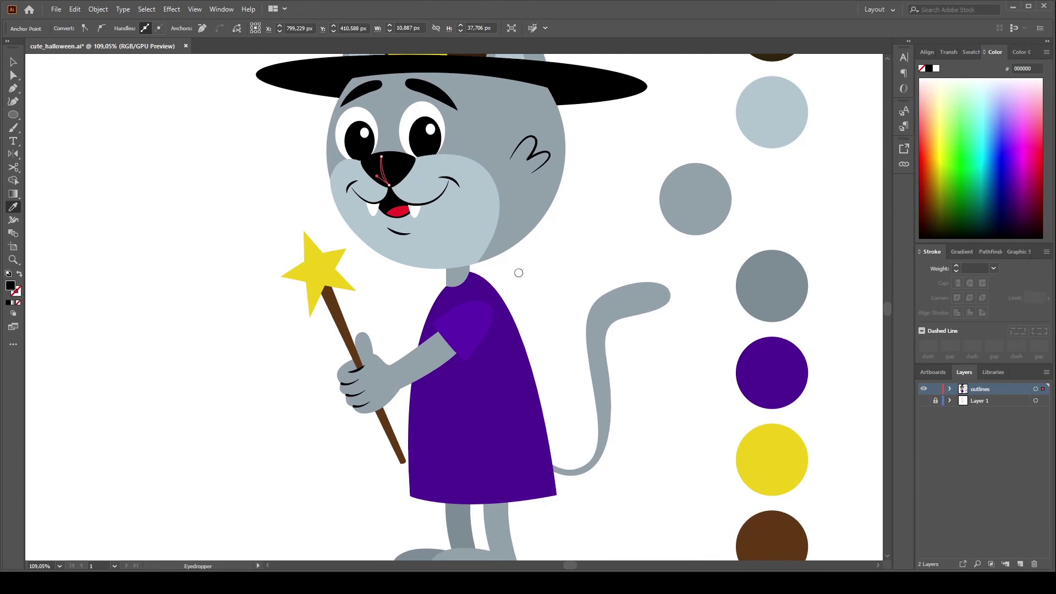
key("a")
scroll(340, 148, "up", 5)
key("v")
left_click(237, 125)
left_click(508, 275)
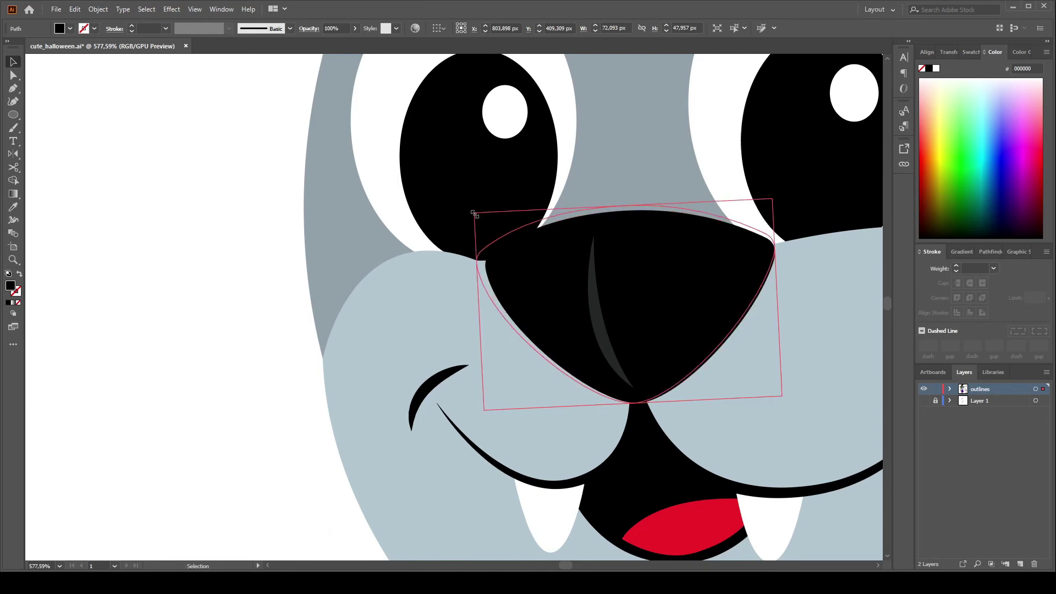
- Bring the right-hand ear forward so it sits in front of the brown hat band
scroll(323, 185, "down", 5)
scroll(323, 185, "up", 3)
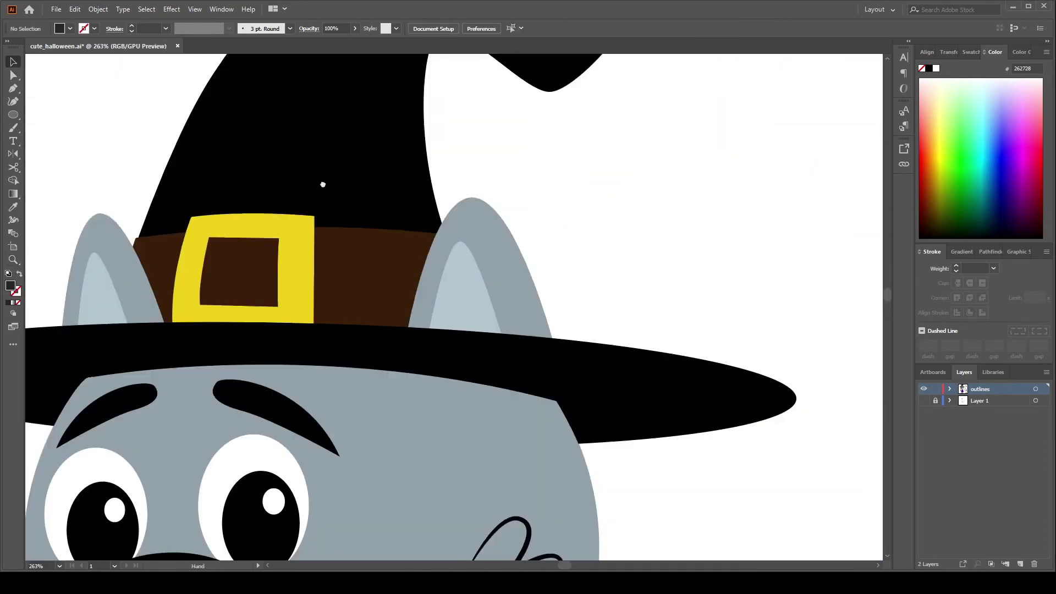
left_click_drag(323, 185, 405, 207)
left_click(405, 207)
scroll(405, 207, "down", 3)
left_click(510, 401)
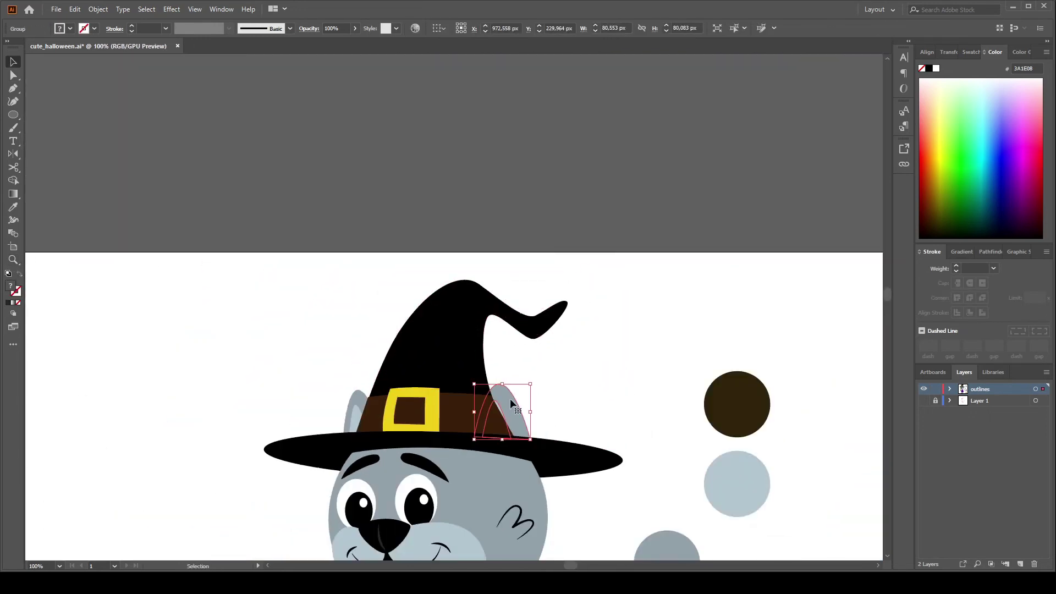
key("ctrl+bracketright")
- Adjust the hat brim's anchors, then check the hat, mouth, left eyebrow and head
left_click(582, 446)
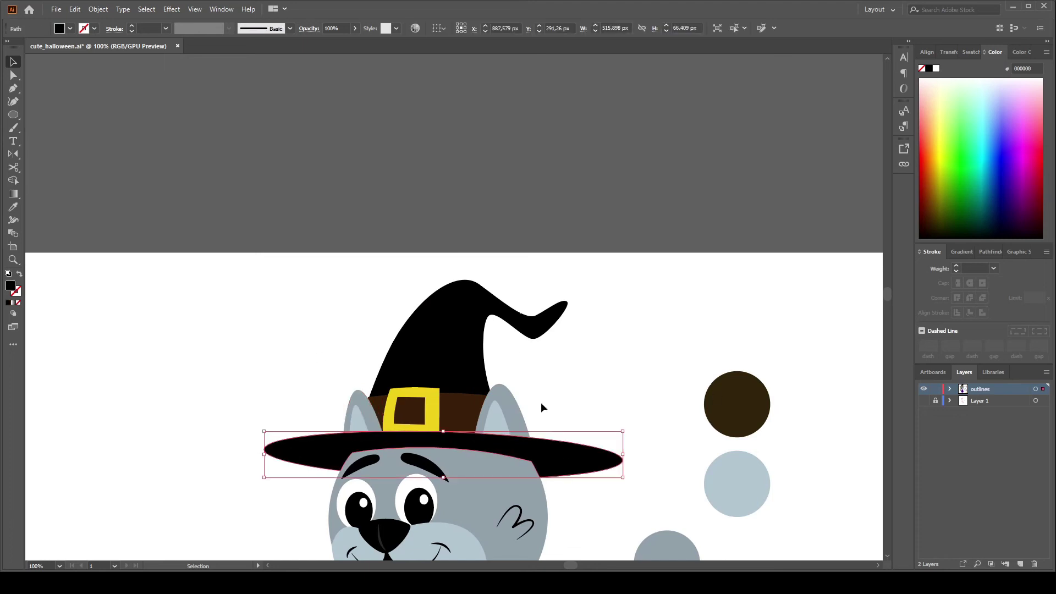
key("a")
key("v")
left_click(361, 404)
scroll(403, 420, "down", 3)
left_click(403, 421)
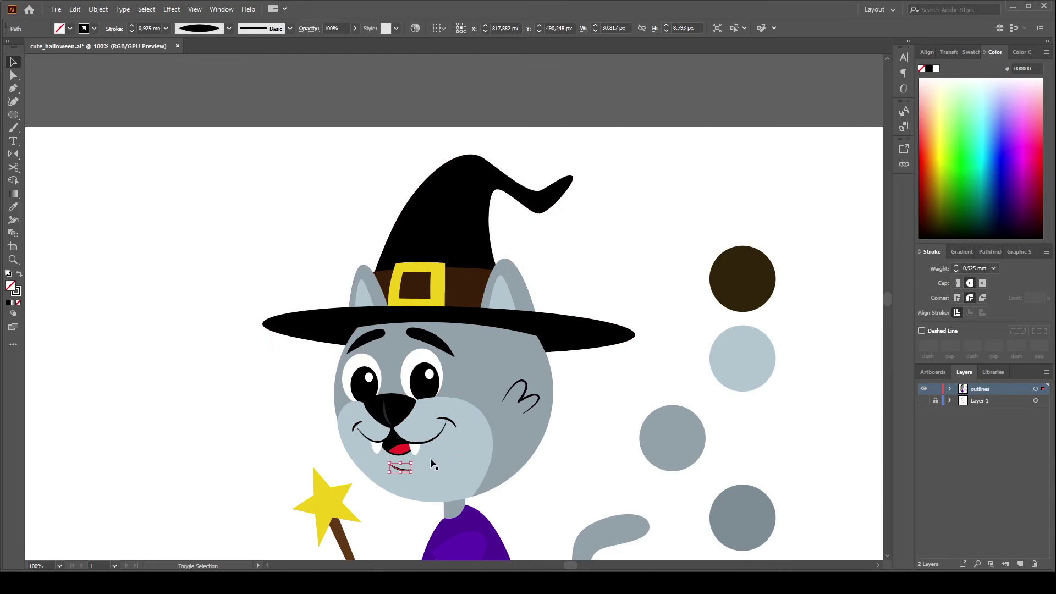
left_click(354, 377)
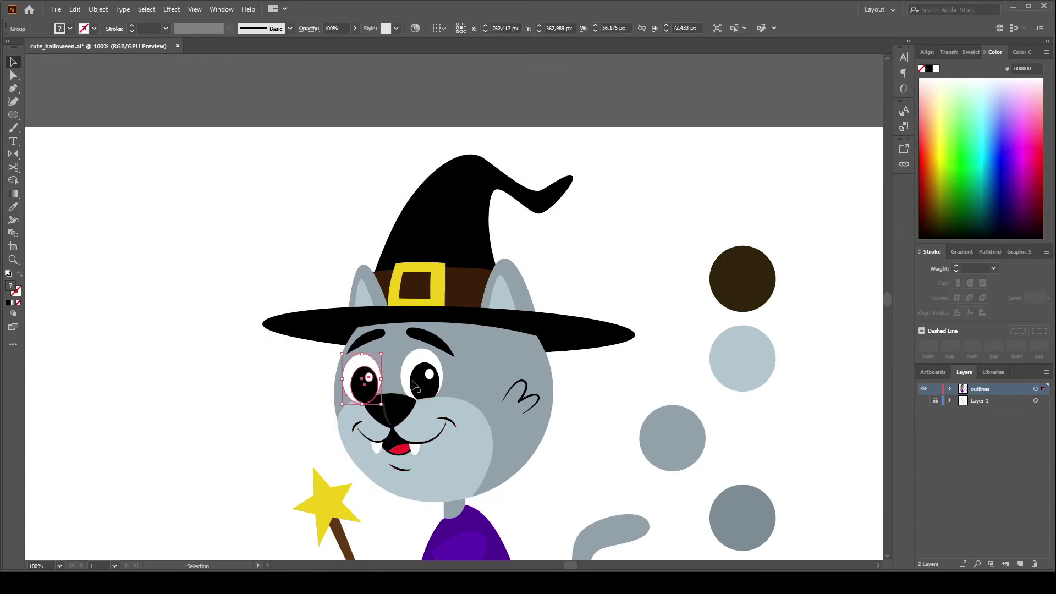
left_click(461, 356)
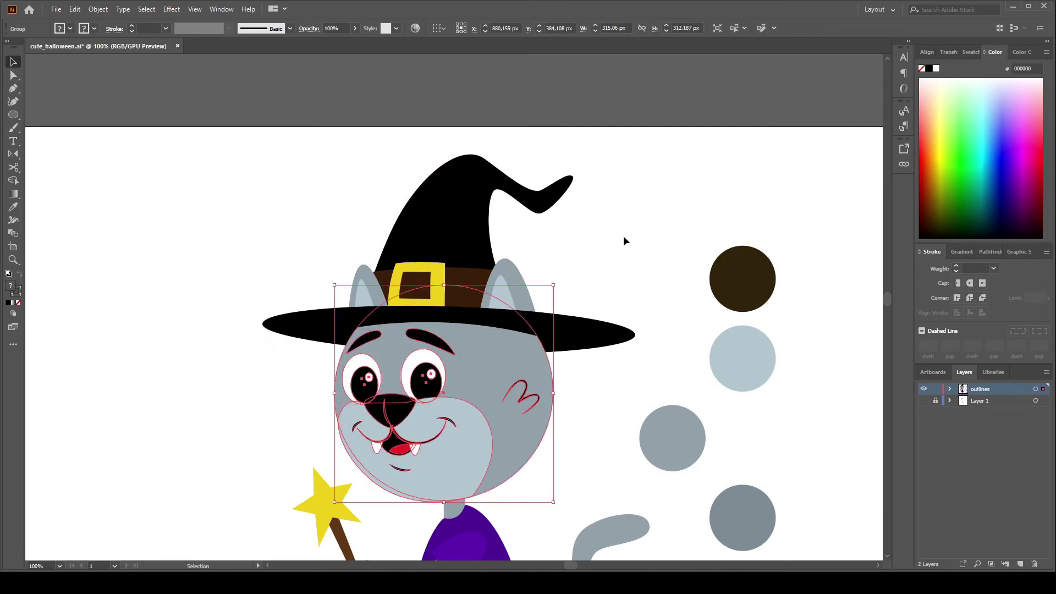
left_click(624, 238)
- Zoom the view out to see the whole coloured cat
key("z")
scroll(198, 267, "down", 6)
scroll(532, 406, "up", 3)
scroll(495, 330, "down", 3)
scroll(462, 265, "down", 2)
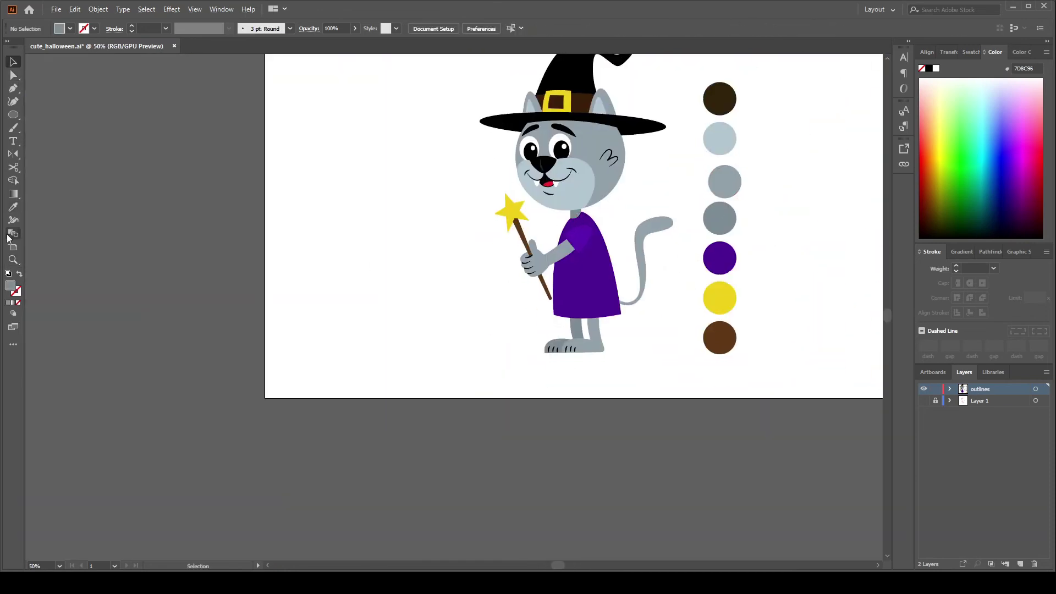
- Inspect the three finger lines on the hand and the claw lines on the foot
scroll(504, 287, "up", 5)
key("a")
left_click_drag(668, 305, 633, 383)
scroll(632, 383, "up", 5)
scroll(471, 388, "down", 8)
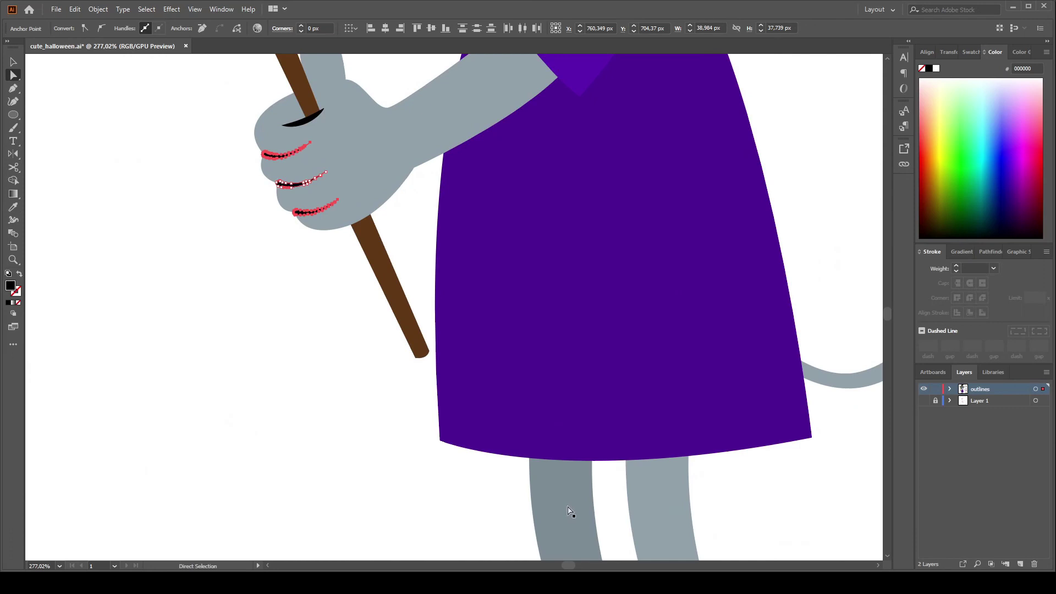
scroll(569, 515, "up", 3)
key("v")
key("a")
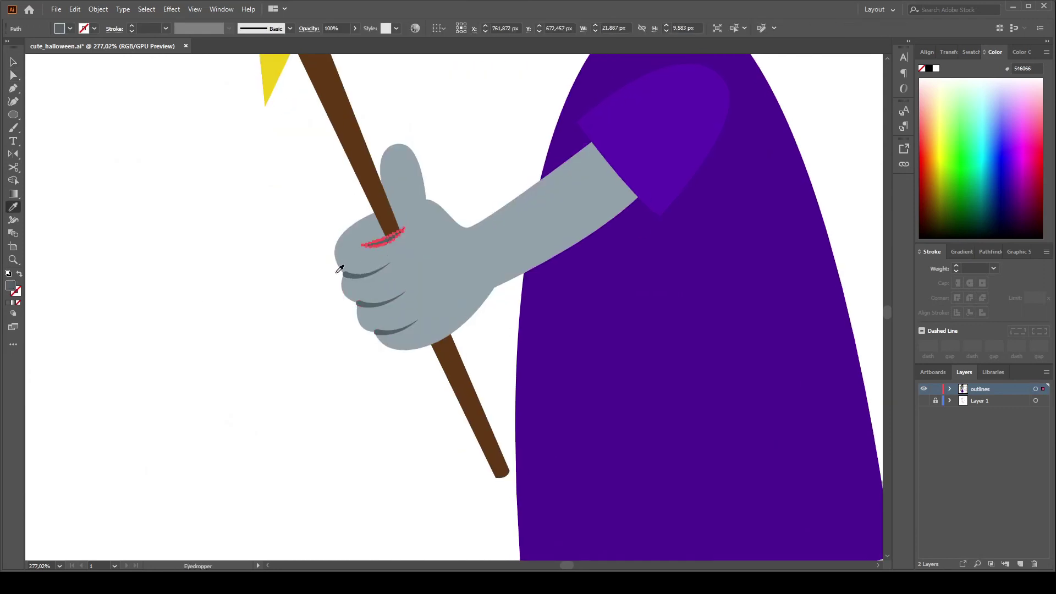
scroll(247, 185, "down", 5)
scroll(469, 514, "down", 2)
left_click(461, 274)
left_click(506, 271)
- Delete the stray grey circle and zoom back toward the cat's face
left_click(337, 233)
key("Delete")
key("z")
left_click(581, 285, "alt")
- Fill the lower-lip line black by sampling the black fill
key("a")
left_click(667, 302)
scroll(605, 330, "down", 3)
left_click(521, 296)
key("i")
left_click(473, 477)
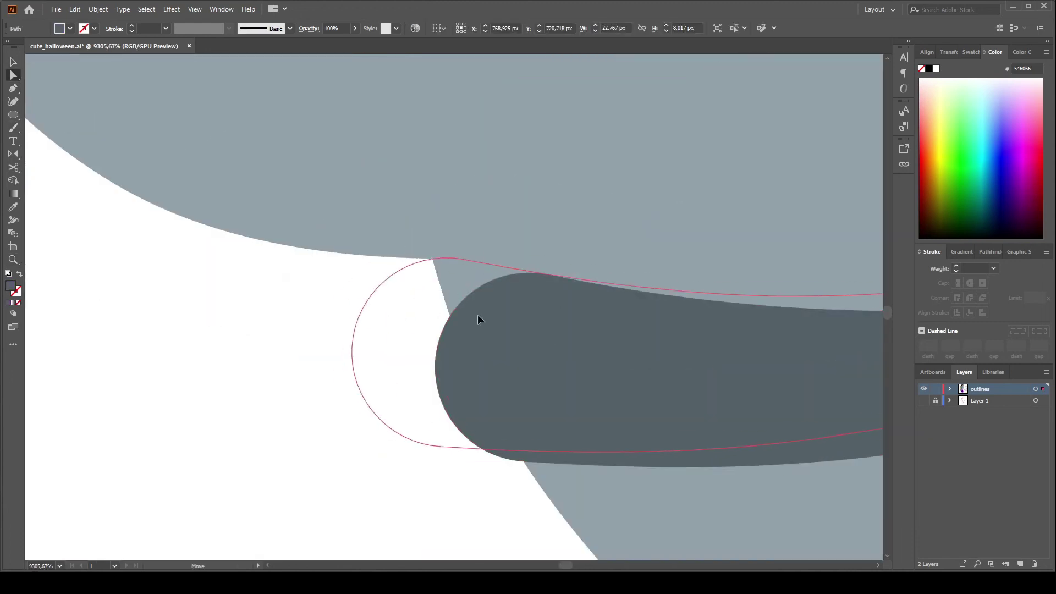
- Remove the rounded tip anchor of the dark shading stroke and flatten its end
left_click(352, 349)
key("a")
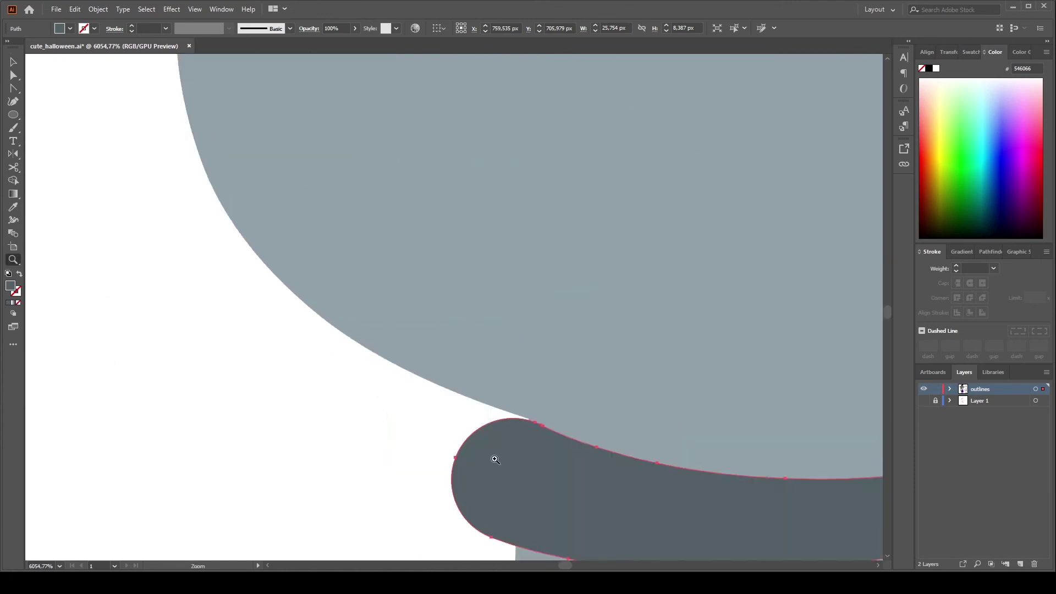
key("shift+c")
left_click_drag(469, 441, 489, 338)
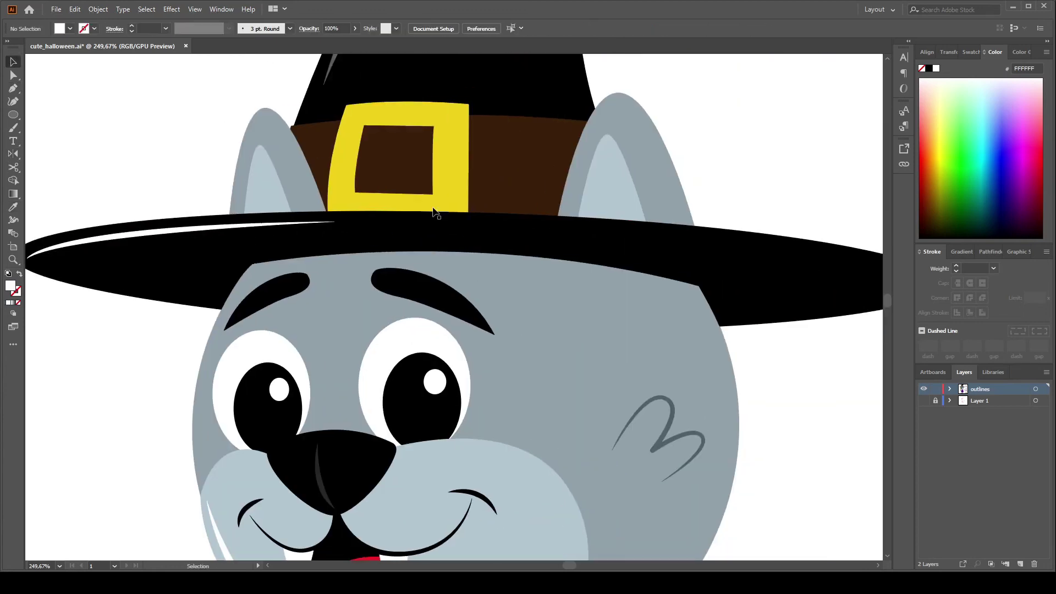
- Finish the right ear's highlight path and dark inner-ear shading shape
left_click(631, 226)
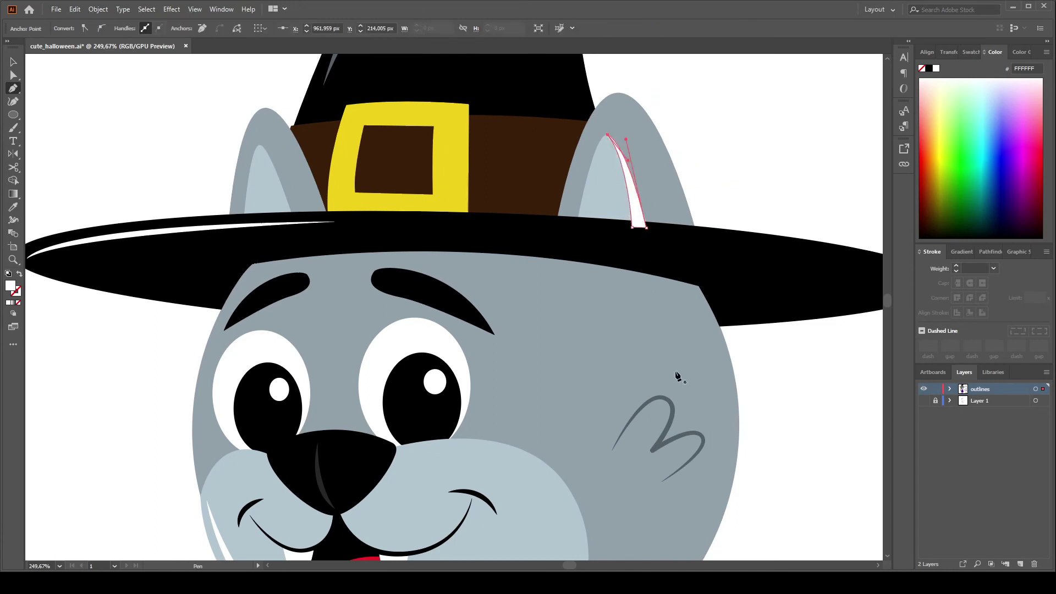
key("a")
left_click(614, 174)
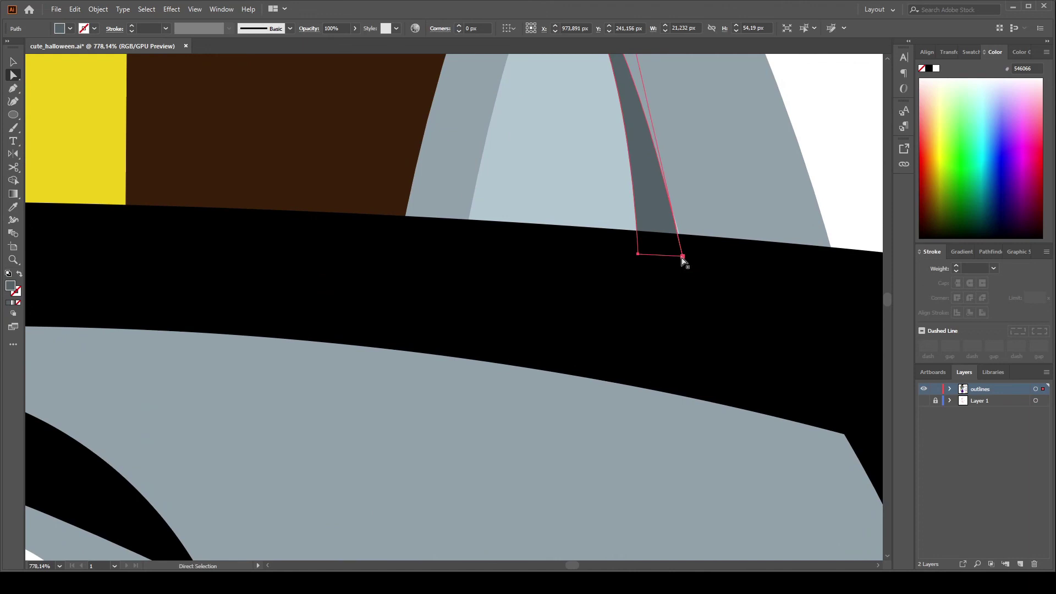
key("ctrl+minus")
key("ctrl+minus")
key("ctrl+shift+a")
key("ctrl+0")
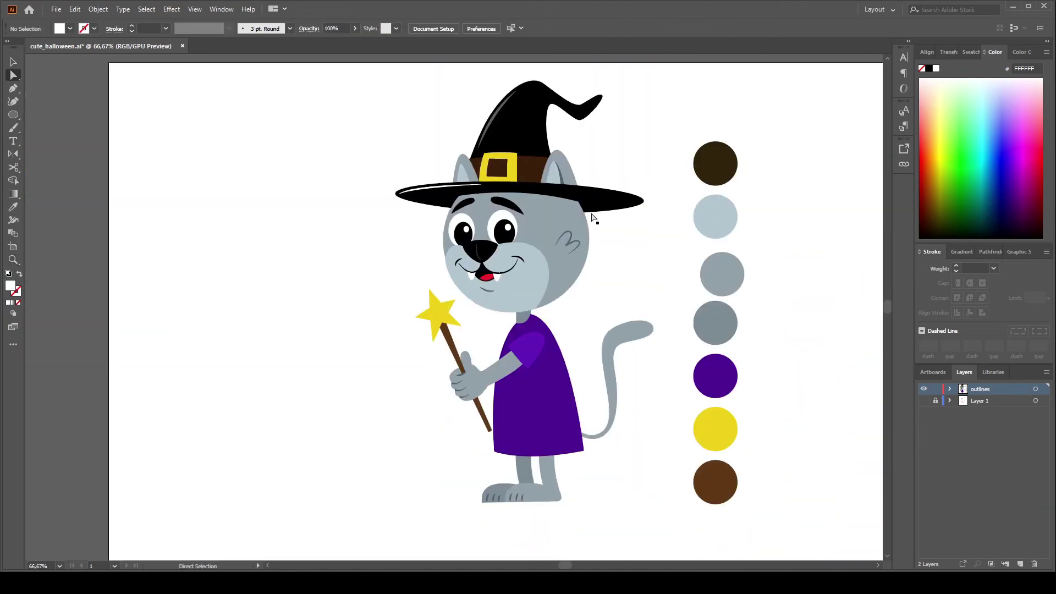
- Curve a shadow path under the hat brim across the cat's forehead
key("z")
left_click(572, 223)
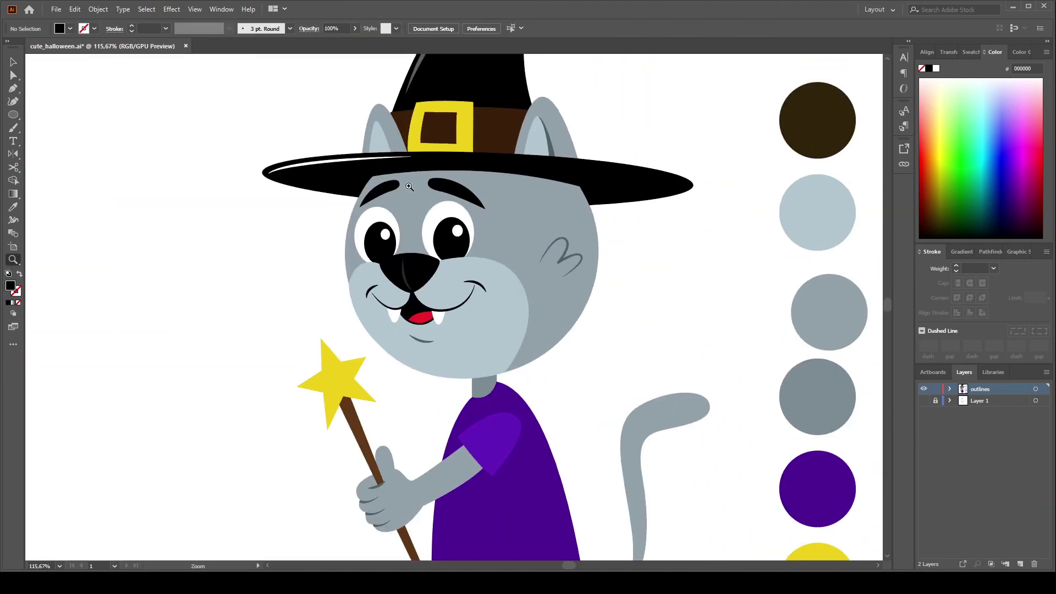
left_click_drag(591, 209, 648, 254)
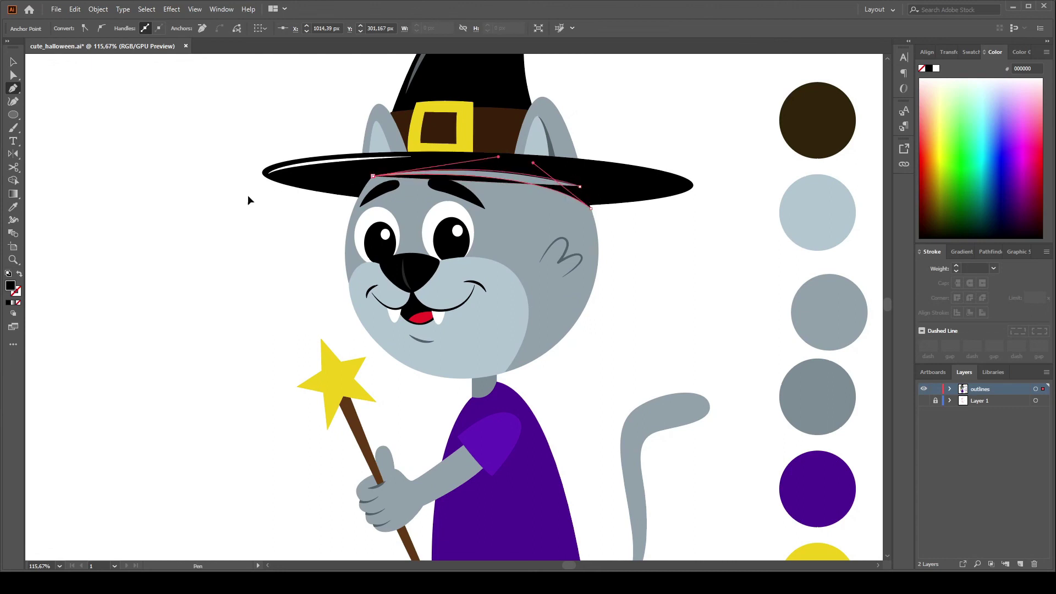
key("ctrl+shift+a")
- Draw the dark grey inner-ear shading in the left ear
key("a")
left_click(549, 135)
scroll(444, 155, "up", 5, "alt")
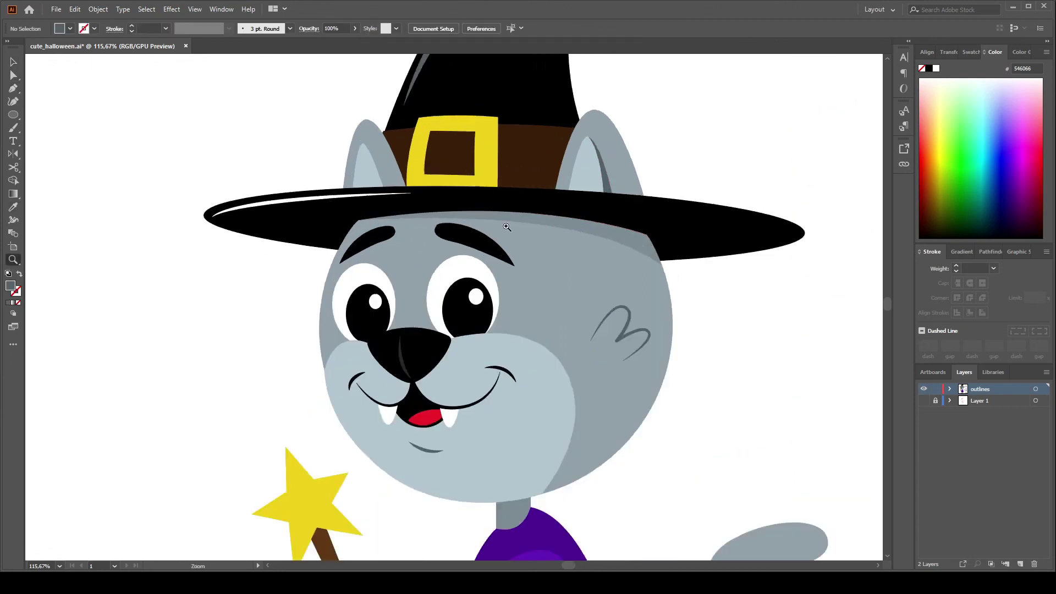
key("p")
left_click(284, 131)
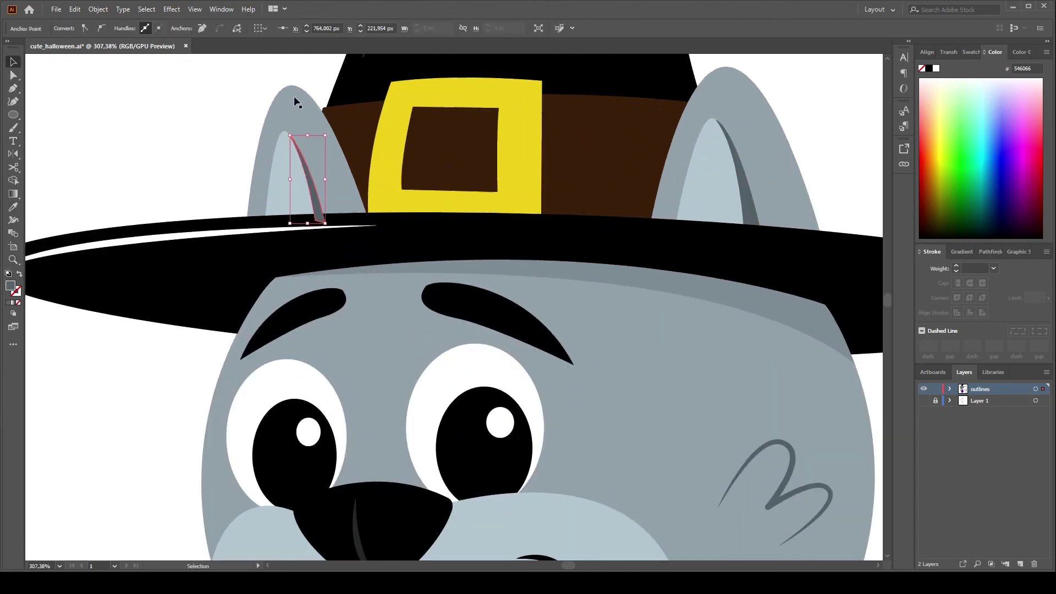
left_click(305, 174)
double_click(304, 174)
key("Escape")
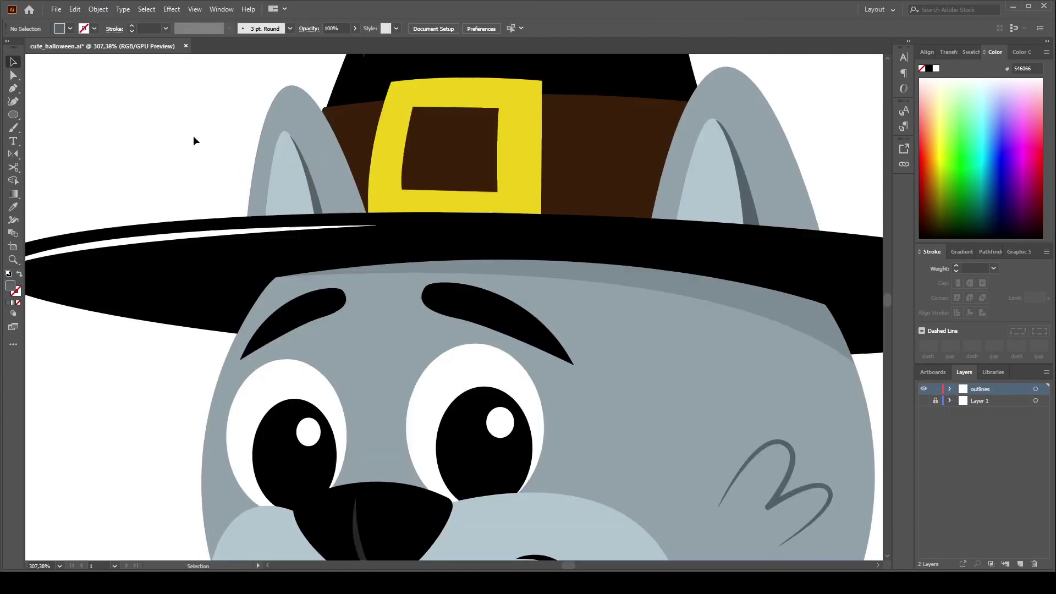
key("ctrl+1")
scroll(454, 247, "down", 5)
scroll(499, 410, "down", 3)
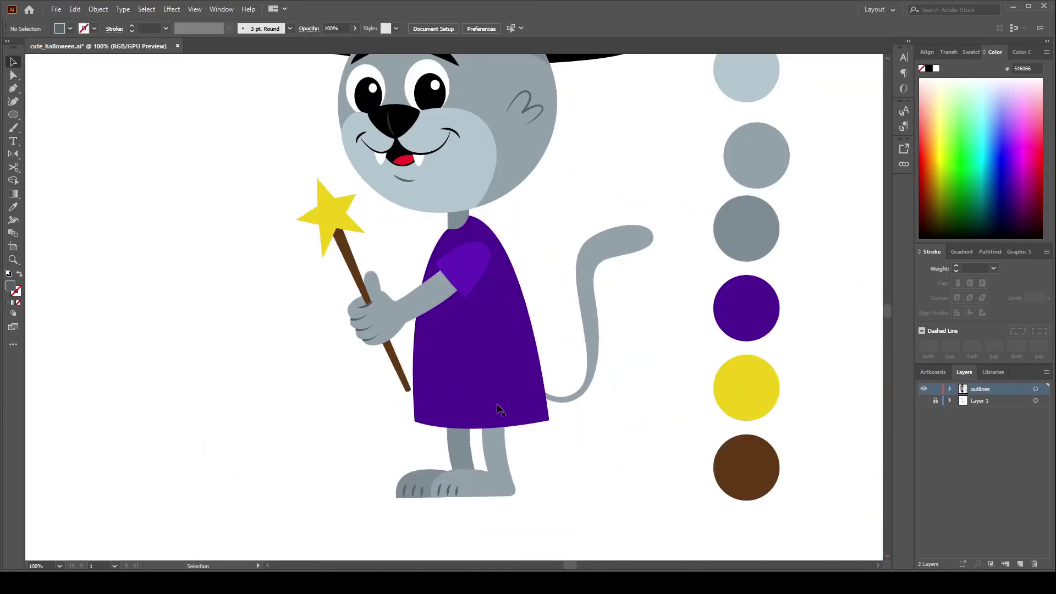
scroll(480, 318, "up", 5)
- Draw a shading shape down the robe's right edge, filled with the robe purple
left_click(489, 326)
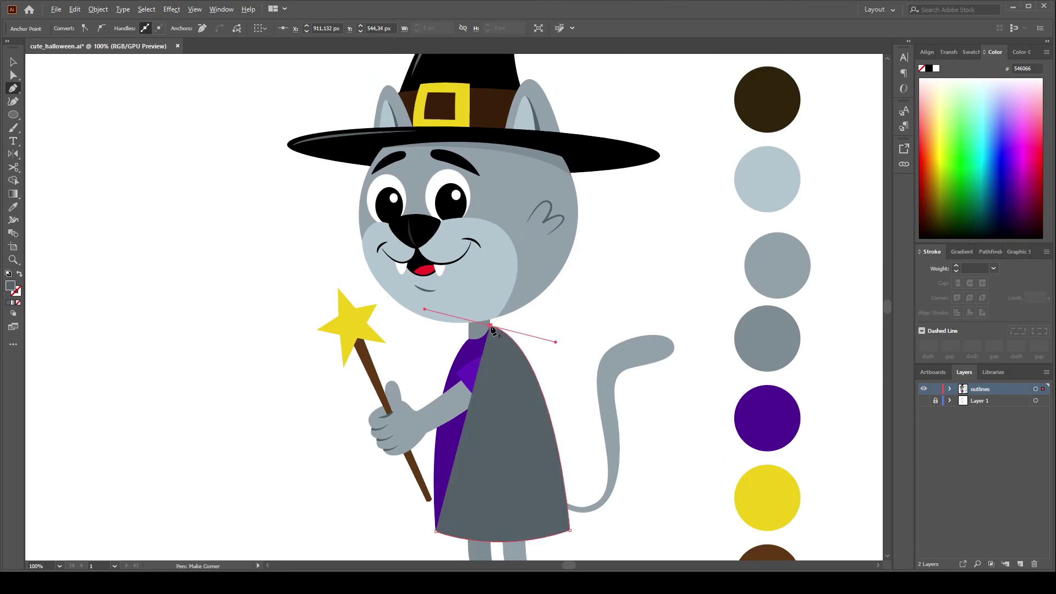
scroll(554, 397, "down", 5)
left_click_drag(555, 397, 538, 550)
key("i")
left_click(462, 330)
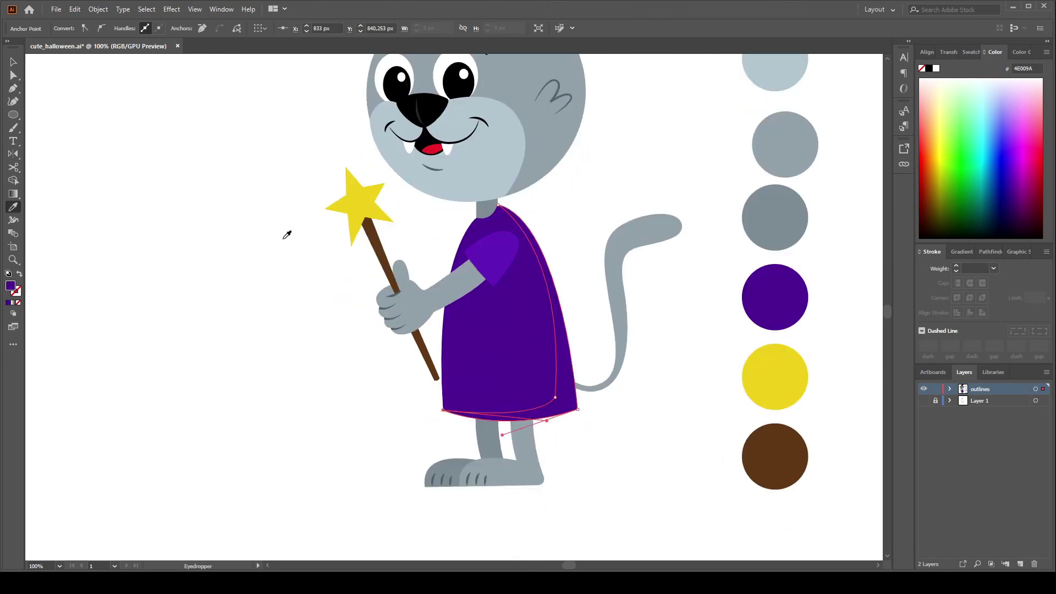
key("a")
left_click(566, 390)
left_click_drag(570, 230, 566, 236)
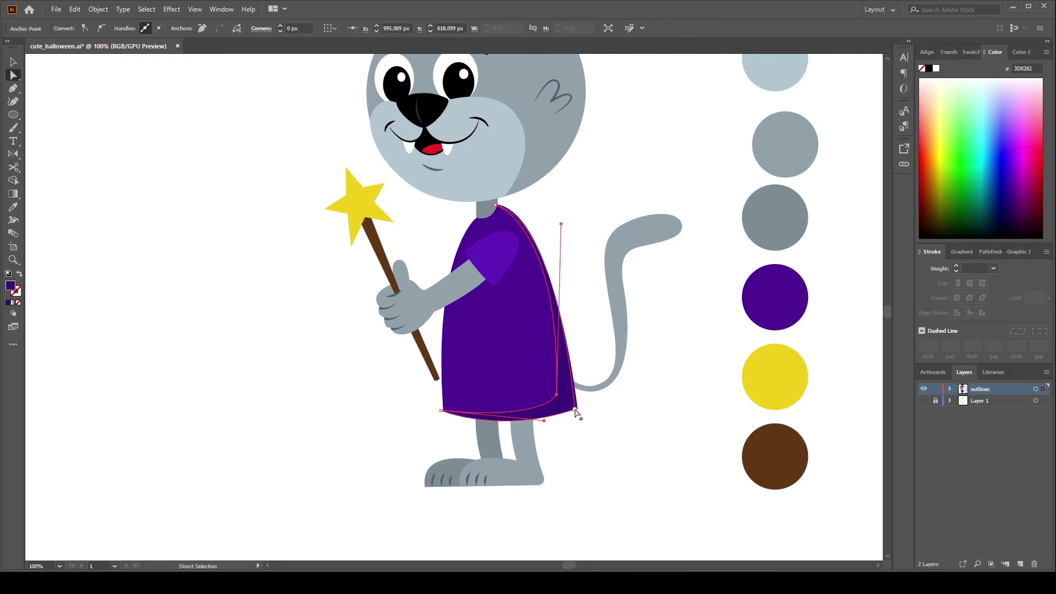
- Refine the robe shading's anchor handles at the shoulder
scroll(452, 405, "up", 5)
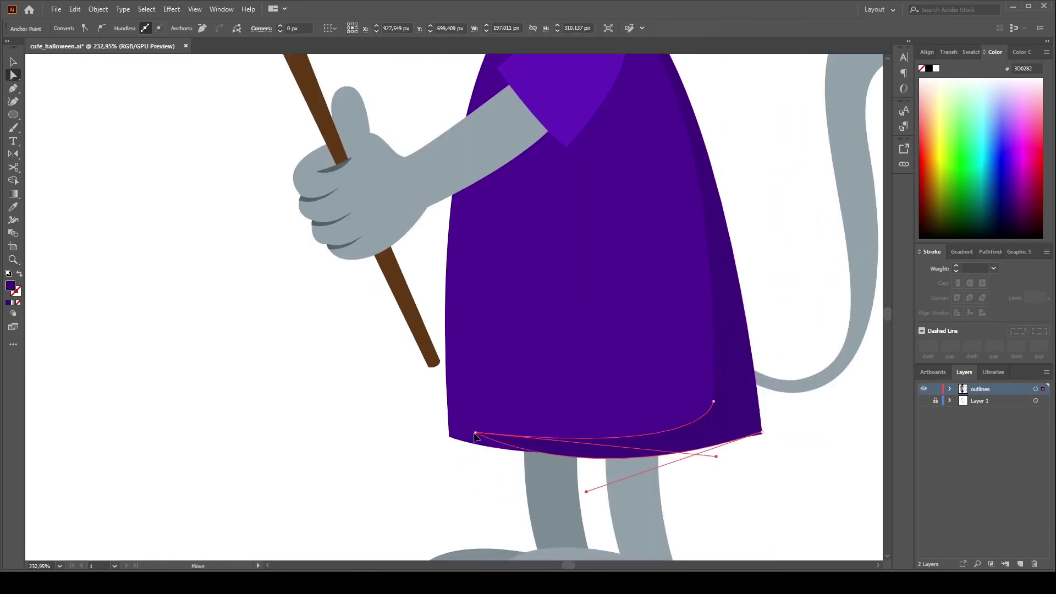
scroll(762, 438, "up", 5)
left_click(629, 252)
key("shift+c")
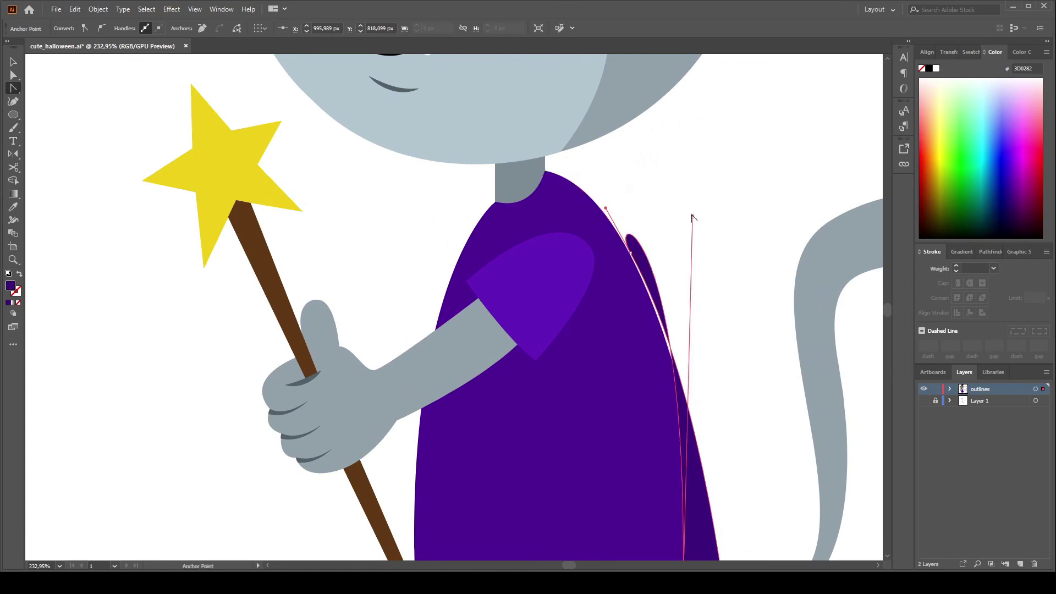
key("ctrl+shift+a")
scroll(599, 321, "down", 4)
scroll(599, 320, "up", 3)
- Draw a curved shadow beneath the sleeve running up to the shoulder
key("p")
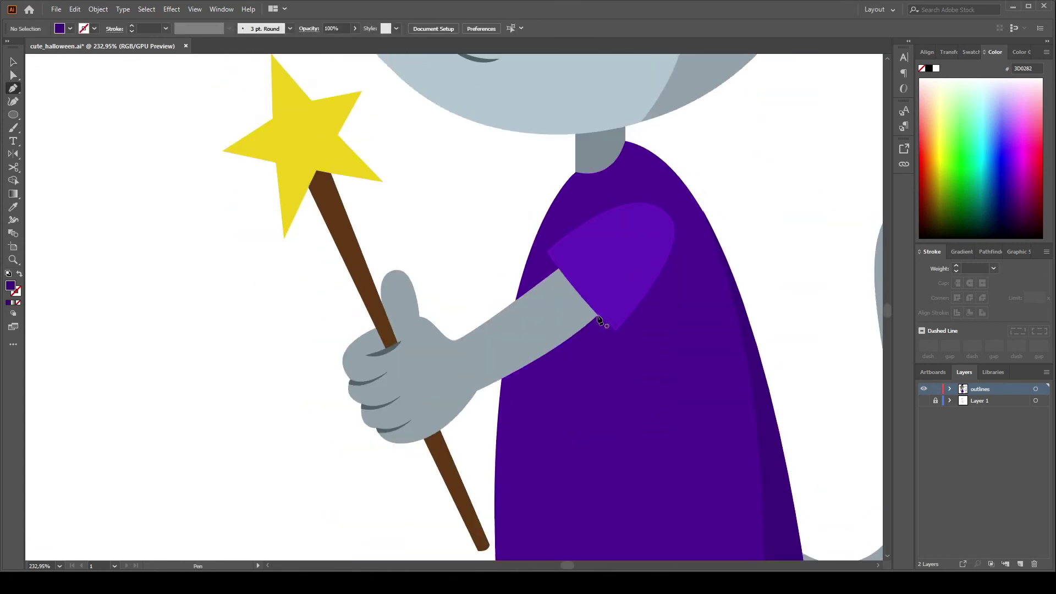
left_click(618, 340)
left_click_drag(673, 243, 673, 203)
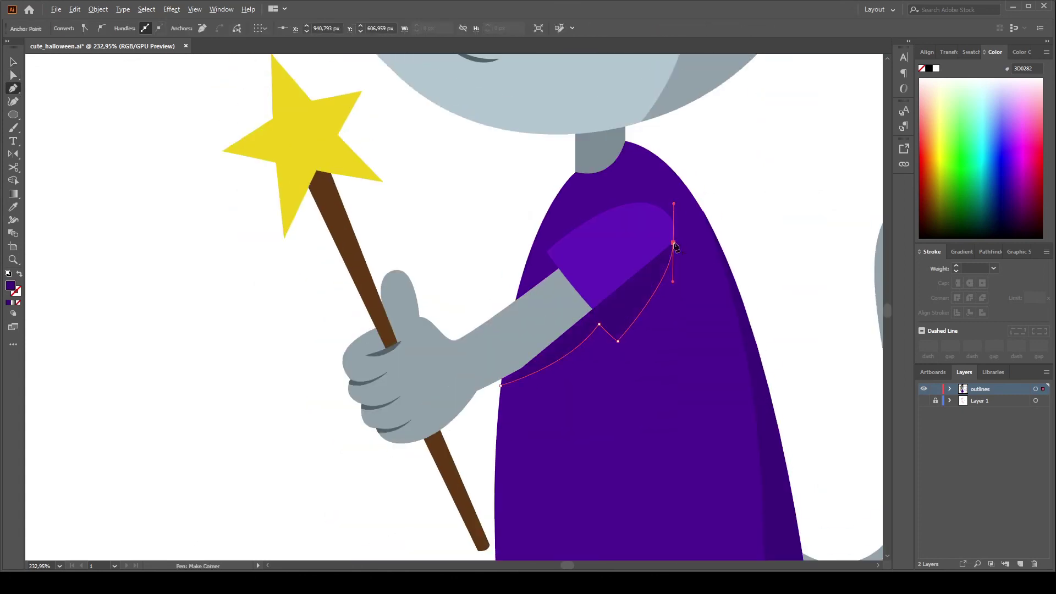
left_click(380, 354, "shift")
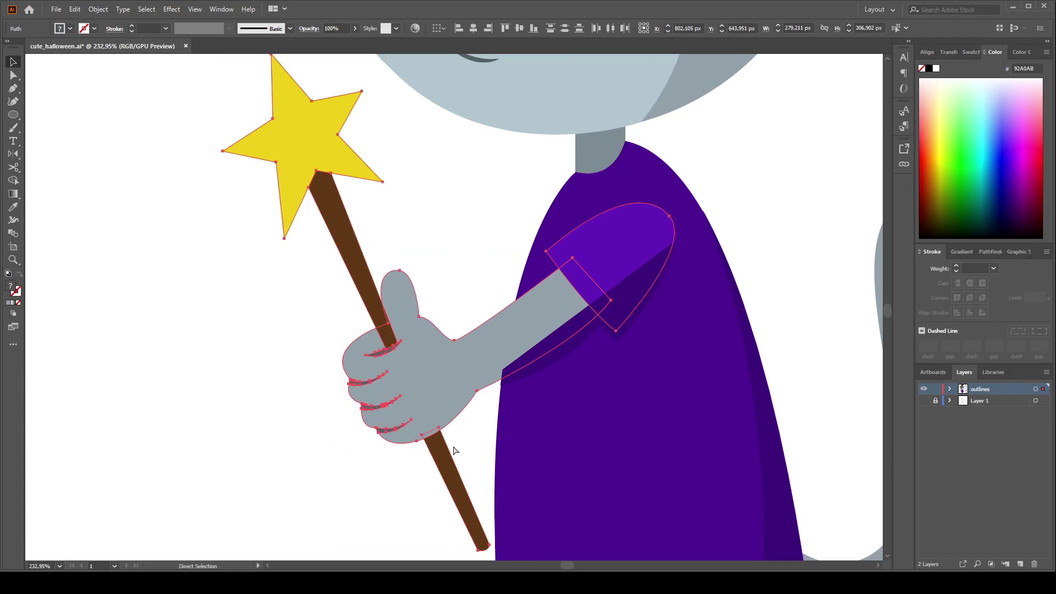
left_click(748, 300)
key("z")
left_click(668, 301, "alt")
key("ctrl+0")
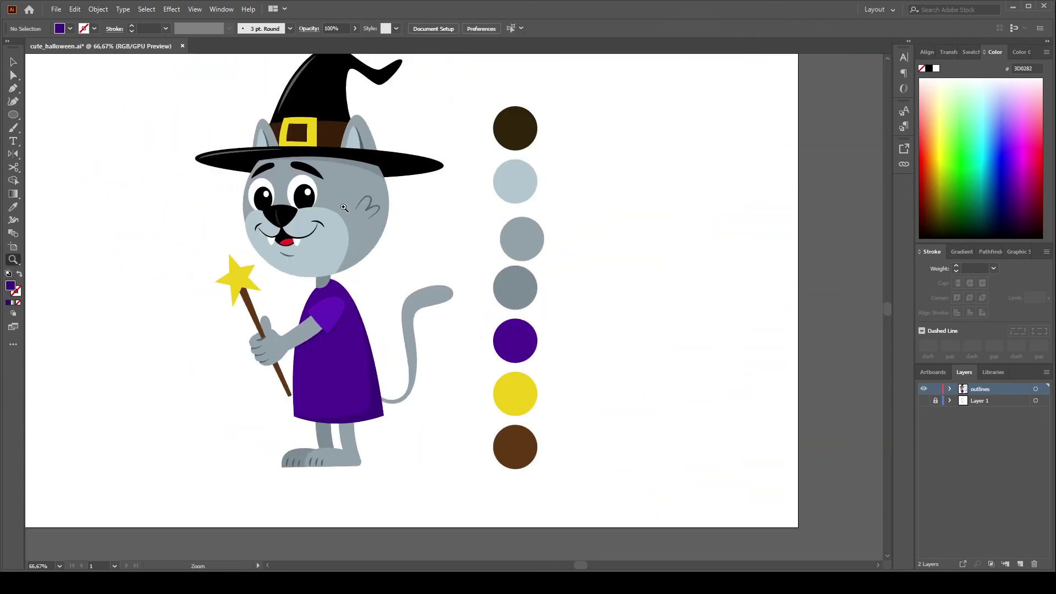
- Move the cat left and place duplicate copies of it to the right
key("ctrl+minus")
key("ctrl+minus")
key("ctrl+z")
left_click_drag(370, 246, 385, 259)
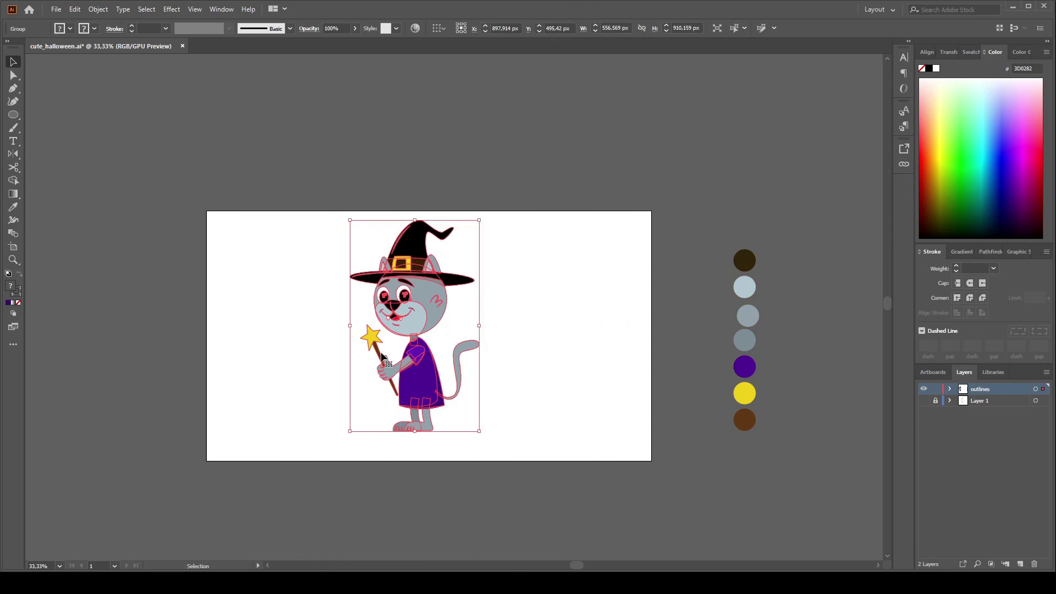
left_click_drag(418, 373, 327, 374)
left_click_drag(327, 374, 501, 376)
left_click(563, 242)
left_click_drag(506, 330, 638, 330, "alt")
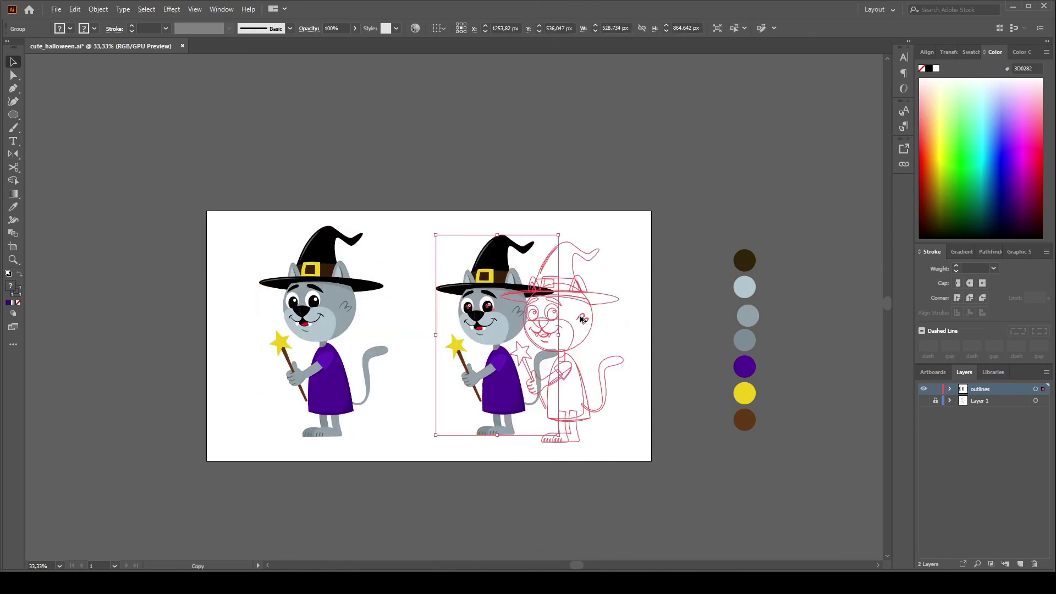
- Unite the copied cat into one silhouette with a 3 mm black outline
key("shift+ctrl+F9")
key("ctrl+8")
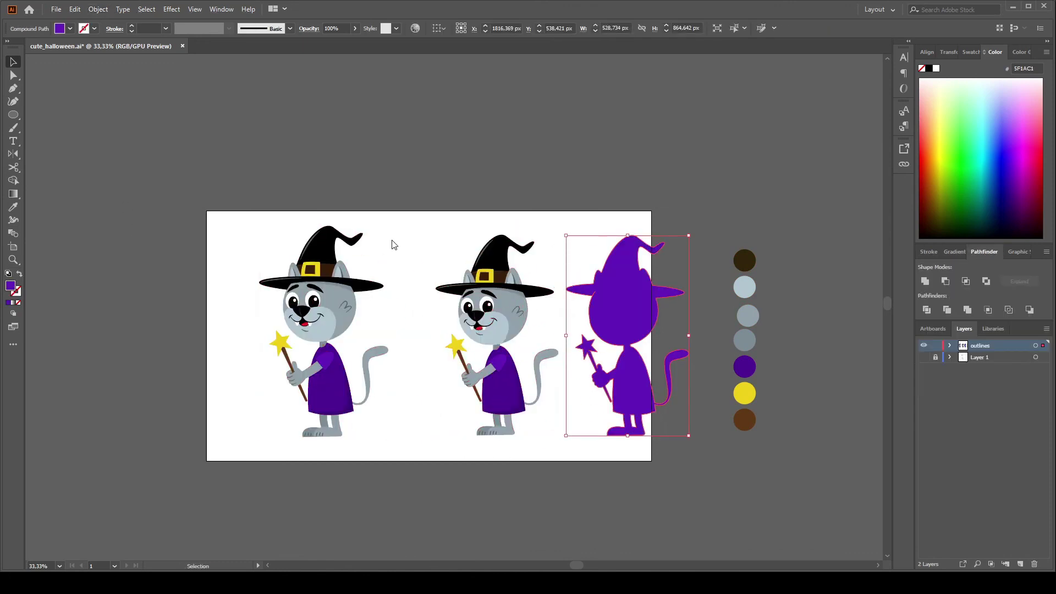
scroll(626, 280, "up", 5, "alt")
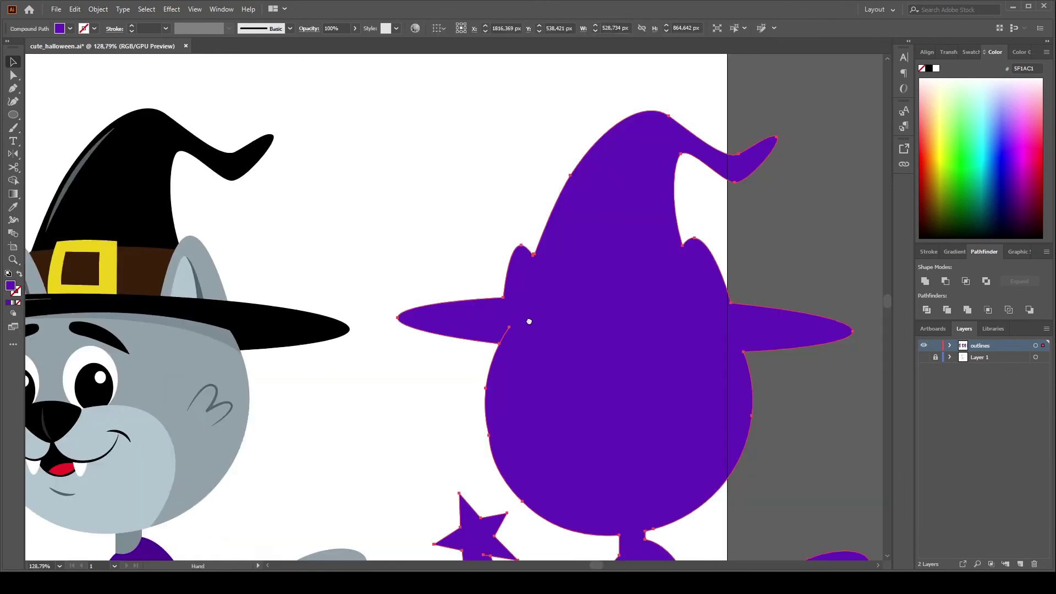
left_click(932, 251)
left_click(955, 265)
left_click(955, 265)
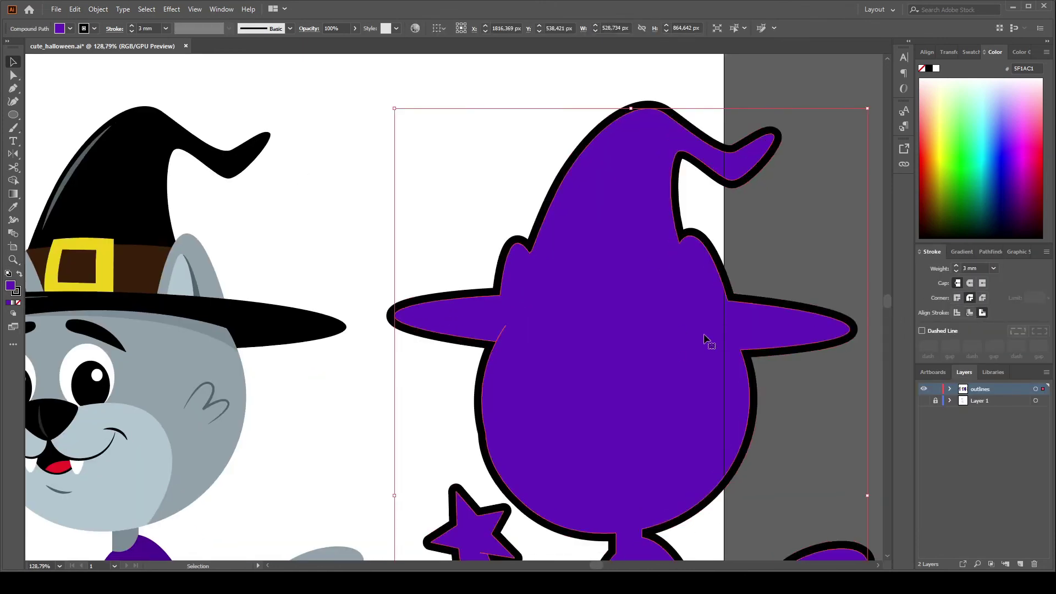
left_click_drag(573, 344, 545, 282)
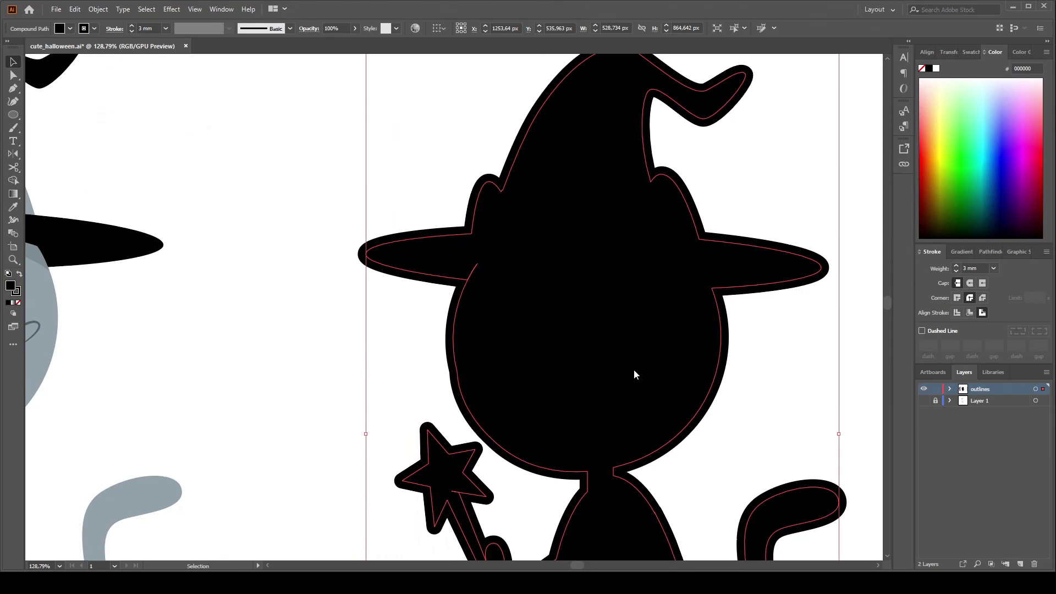